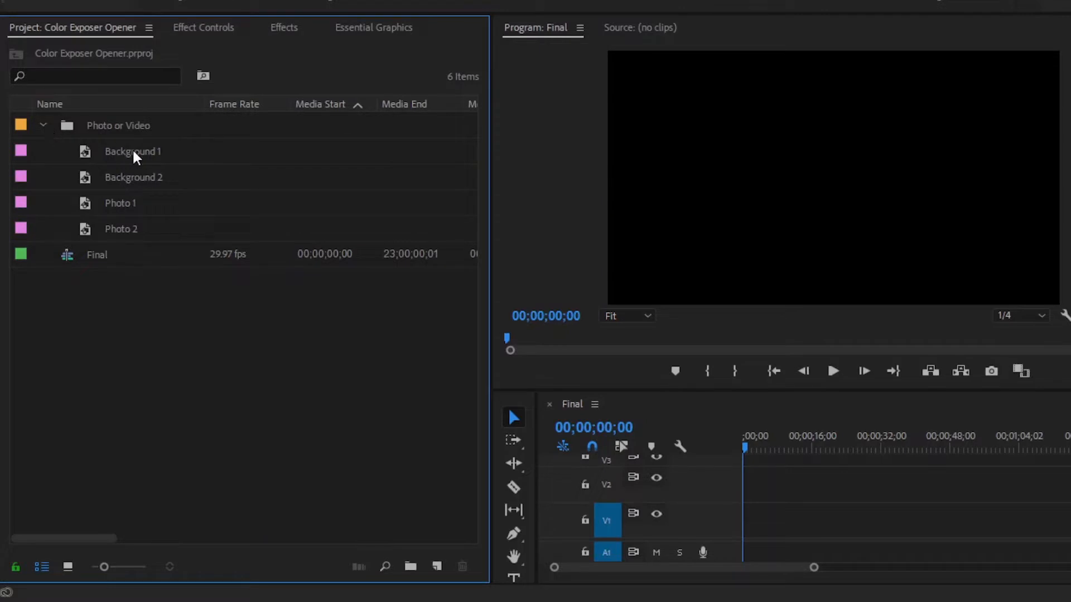
click(141, 174)
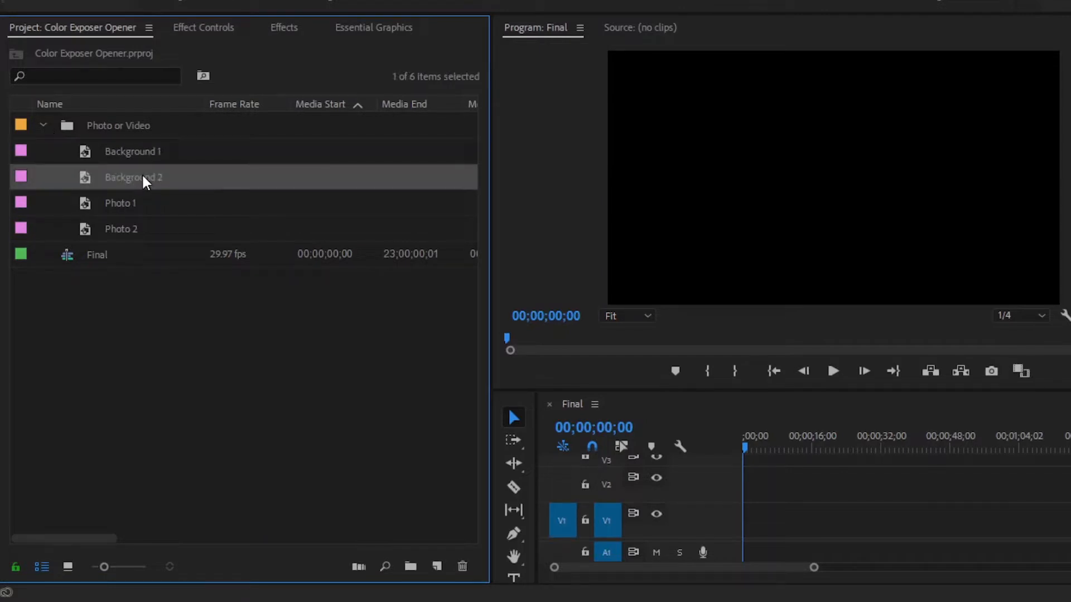
click(125, 205)
click(129, 221)
click(169, 341)
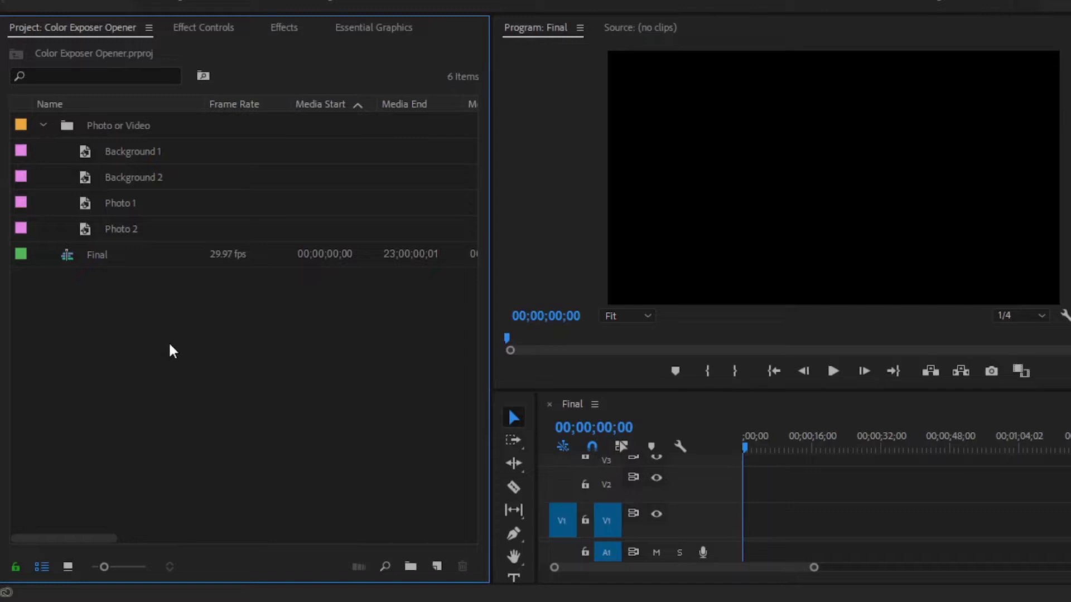
Step: Place Background 1 at the start of track V1 and extend the clip to 7 seconds
click(119, 155)
drag(119, 154, 745, 519)
drag(811, 567, 741, 580)
drag(864, 522, 920, 516)
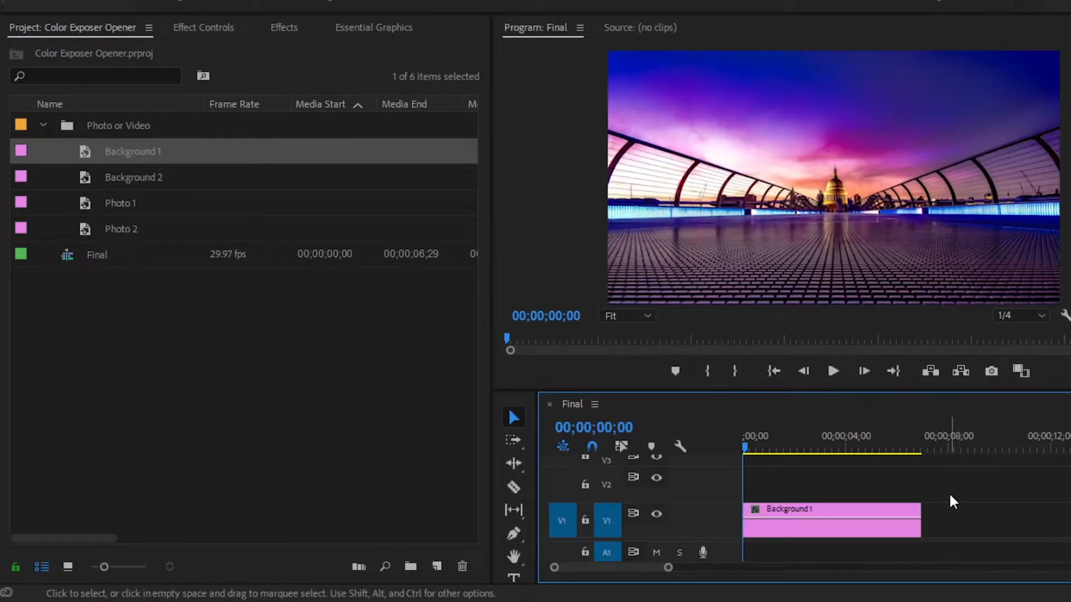
Step: Turn on Position and Scale keyframing for the Background 1 clip at its first frame
click(872, 531)
click(202, 28)
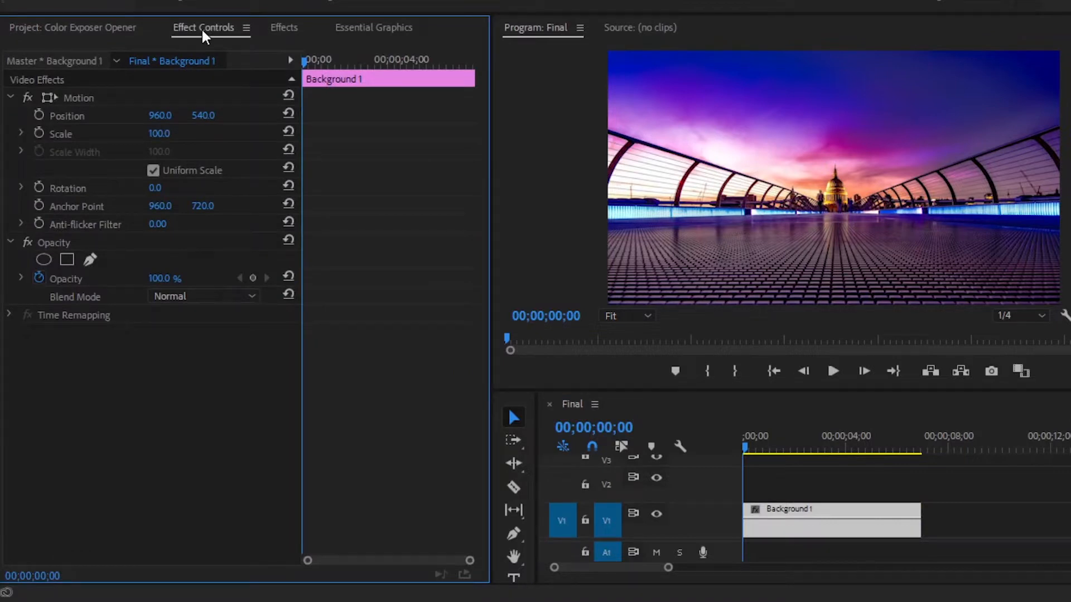
click(39, 115)
click(39, 132)
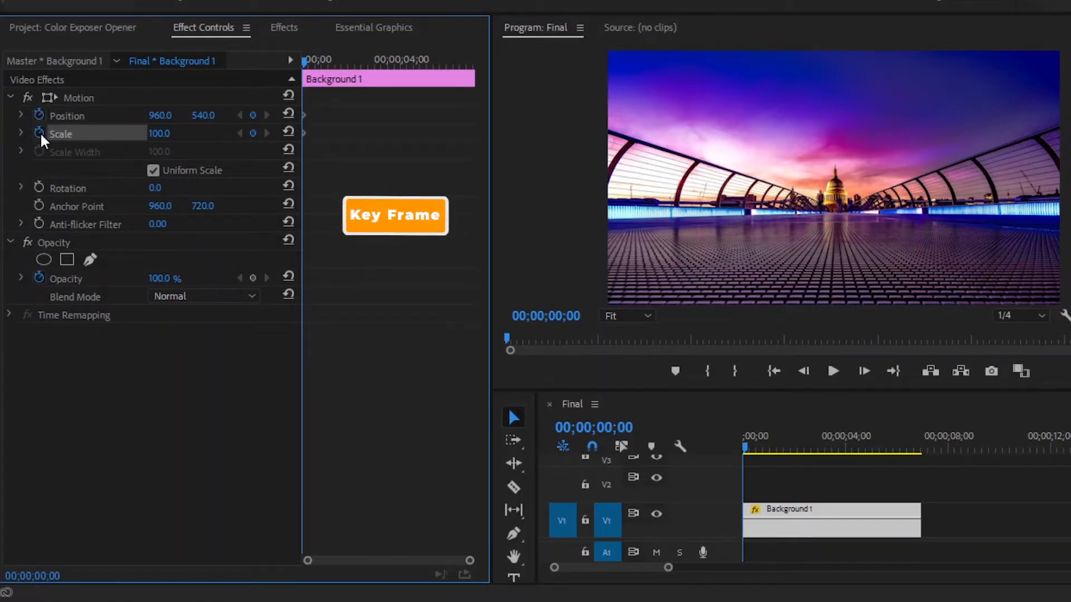
Step: Keyframe Background 1 with scale 115 and horizontal position 1100, and move these two keyframes to the end of the clip
drag(306, 61, 365, 82)
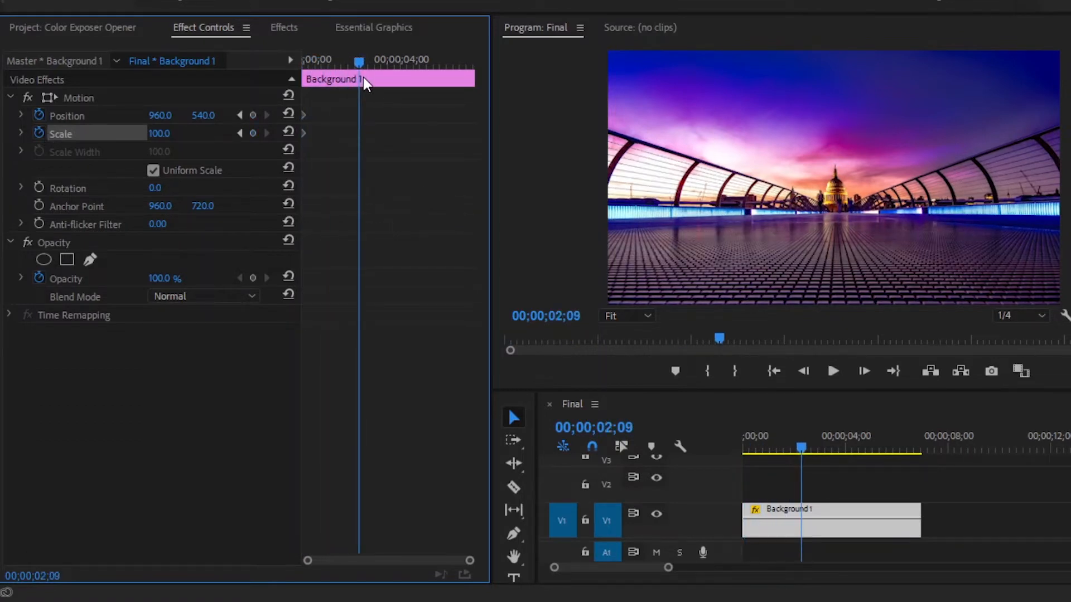
click(160, 133)
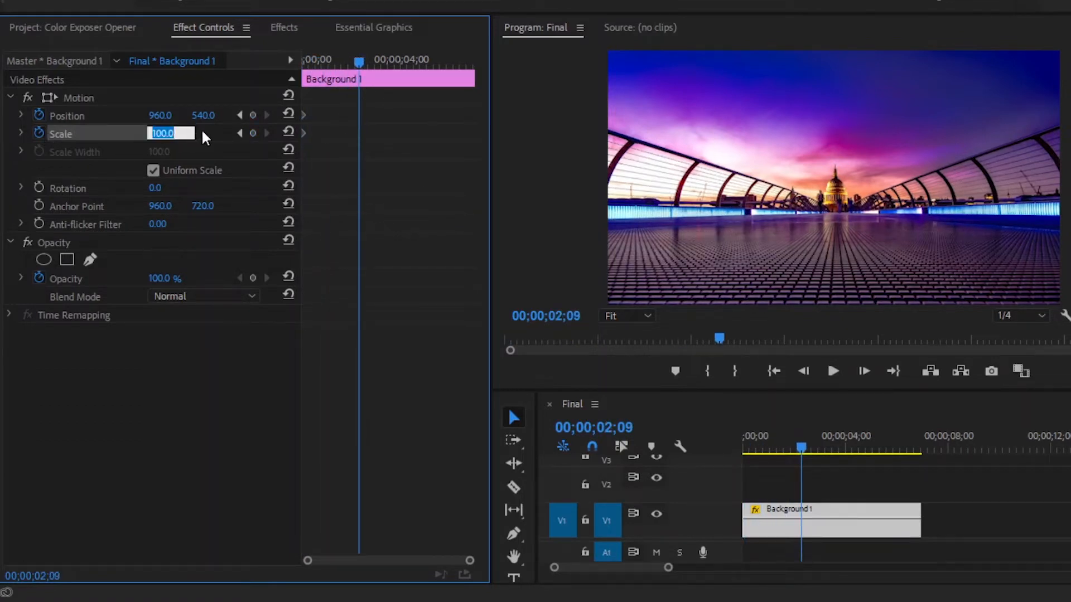
text(115)
key(Return)
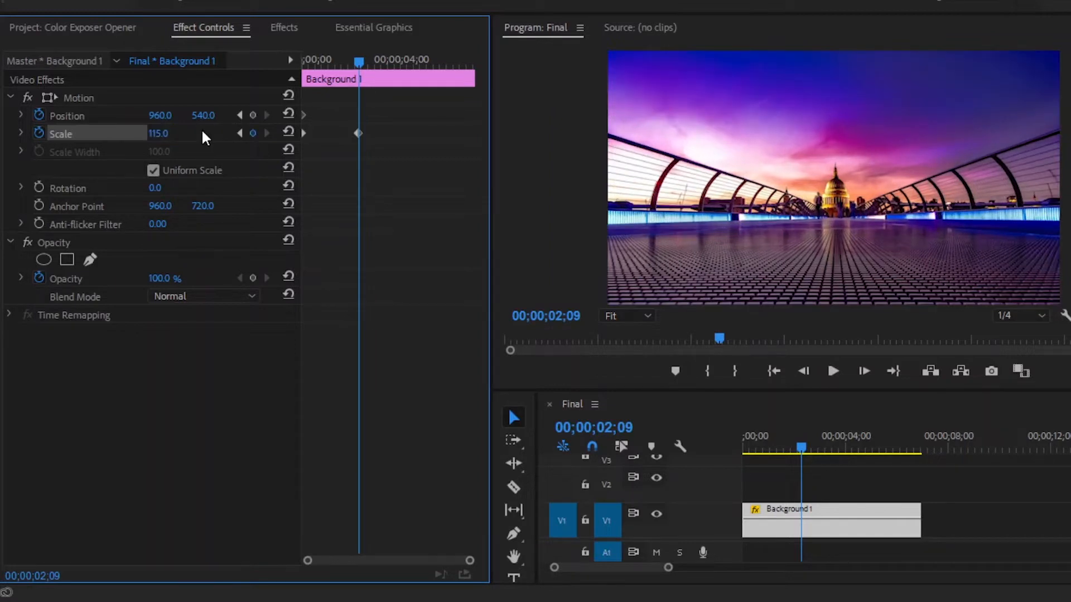
click(163, 116)
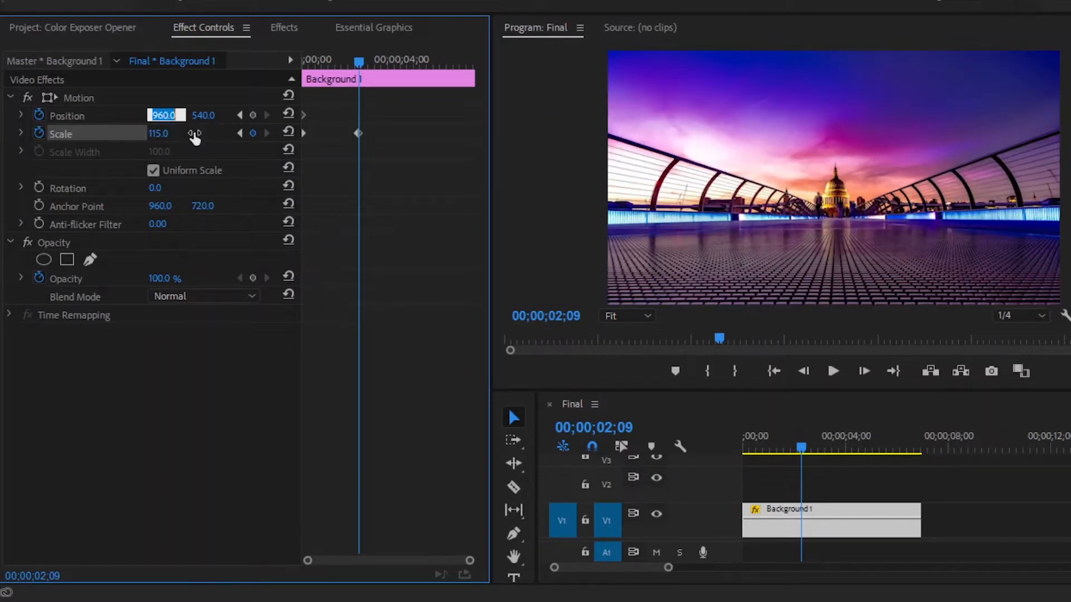
text(1100)
key(Return)
drag(349, 104, 480, 162)
click(457, 176)
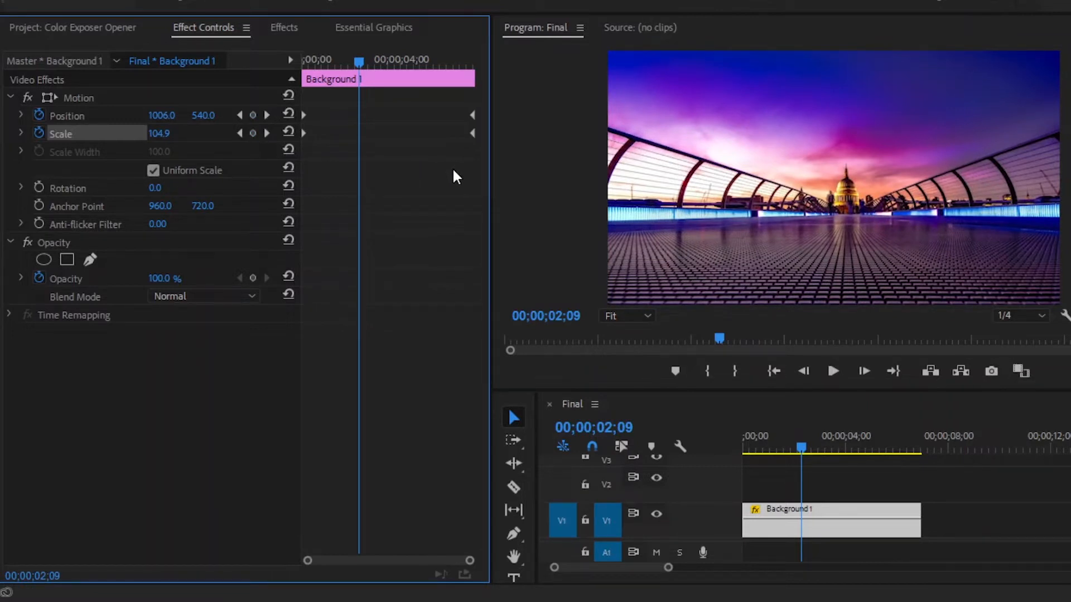
Step: Search the effects for "leve" and apply Auto Levels and Levels to the Background 1 clip
click(284, 27)
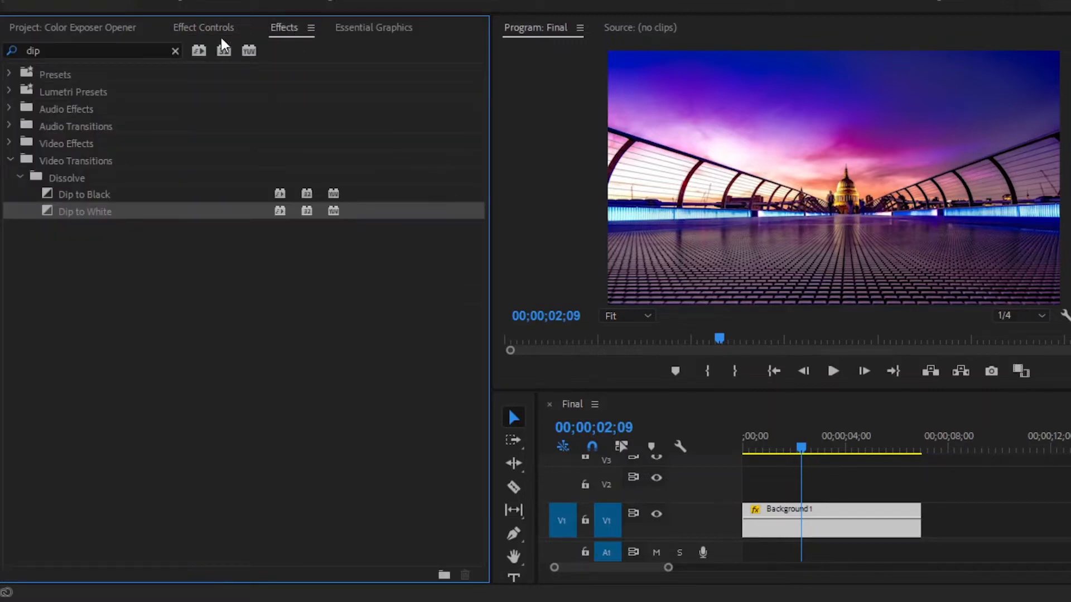
click(175, 51)
click(112, 50)
text(l)
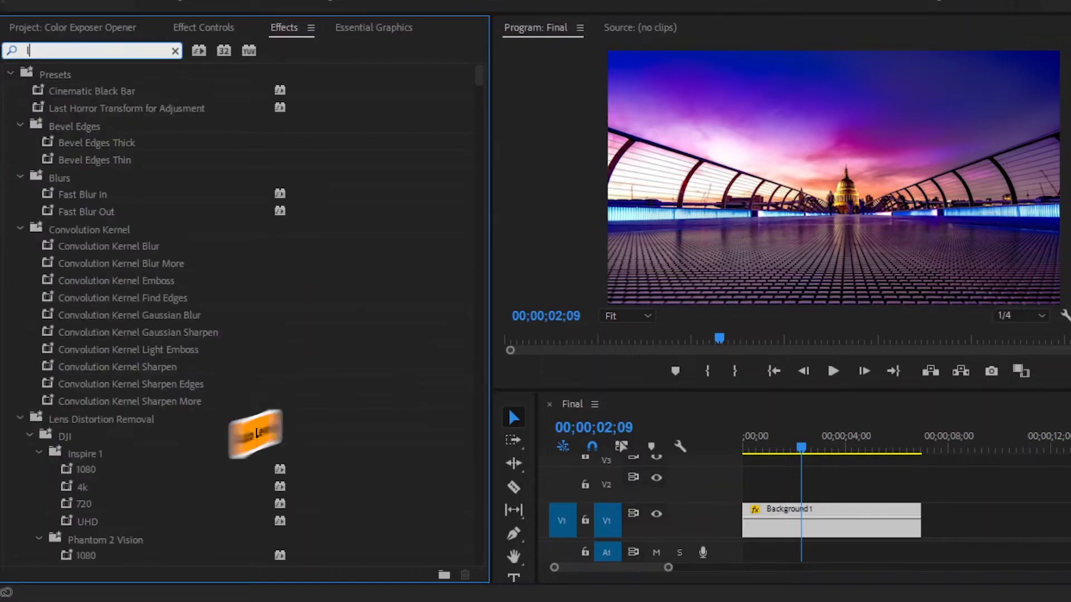
text(eve)
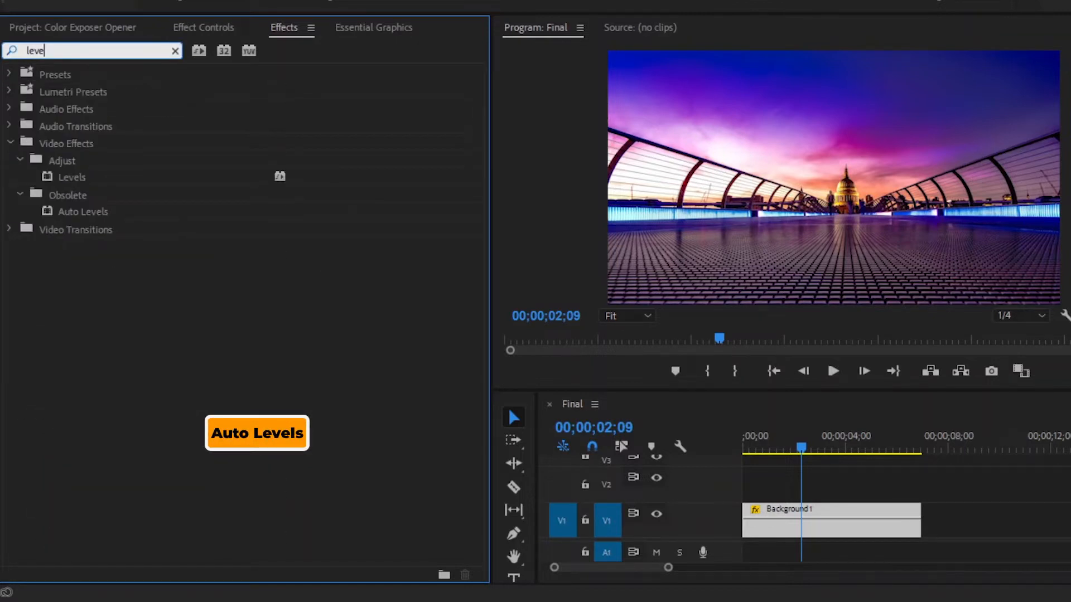
click(70, 213)
drag(89, 209, 751, 518)
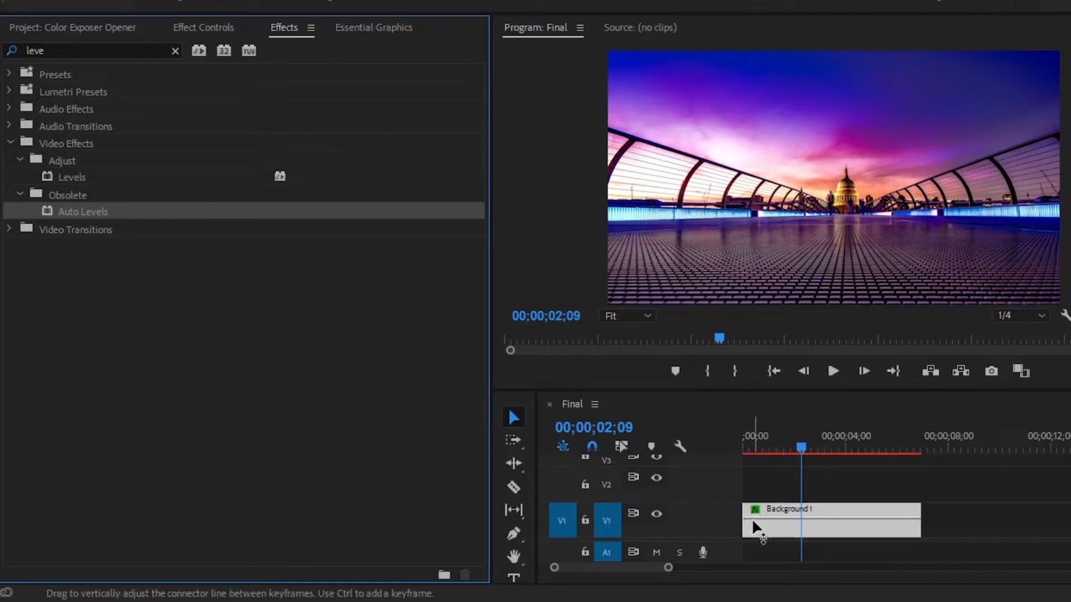
click(80, 177)
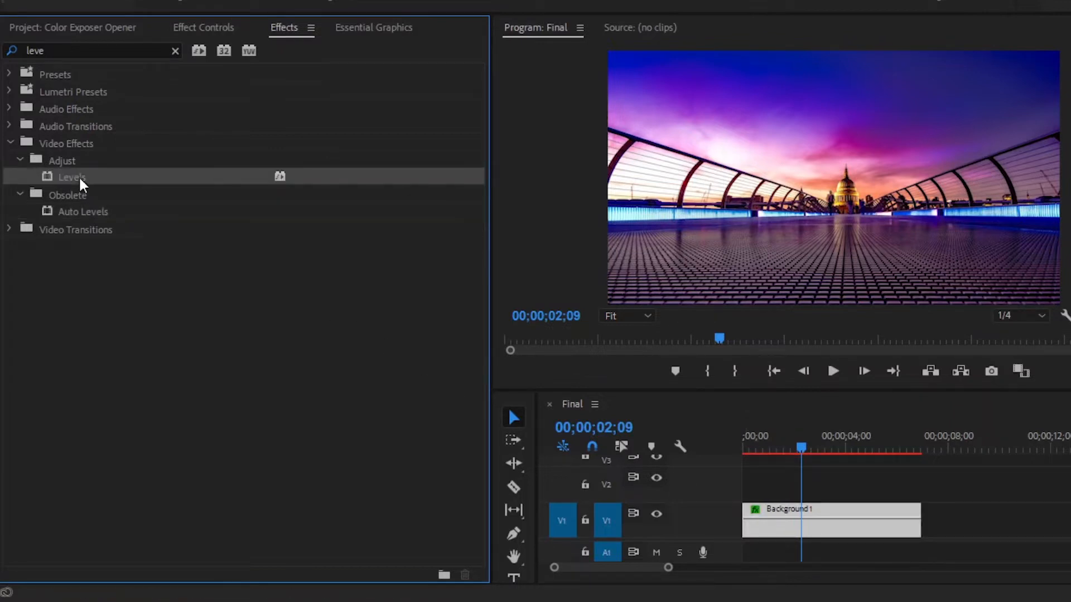
drag(88, 176, 775, 524)
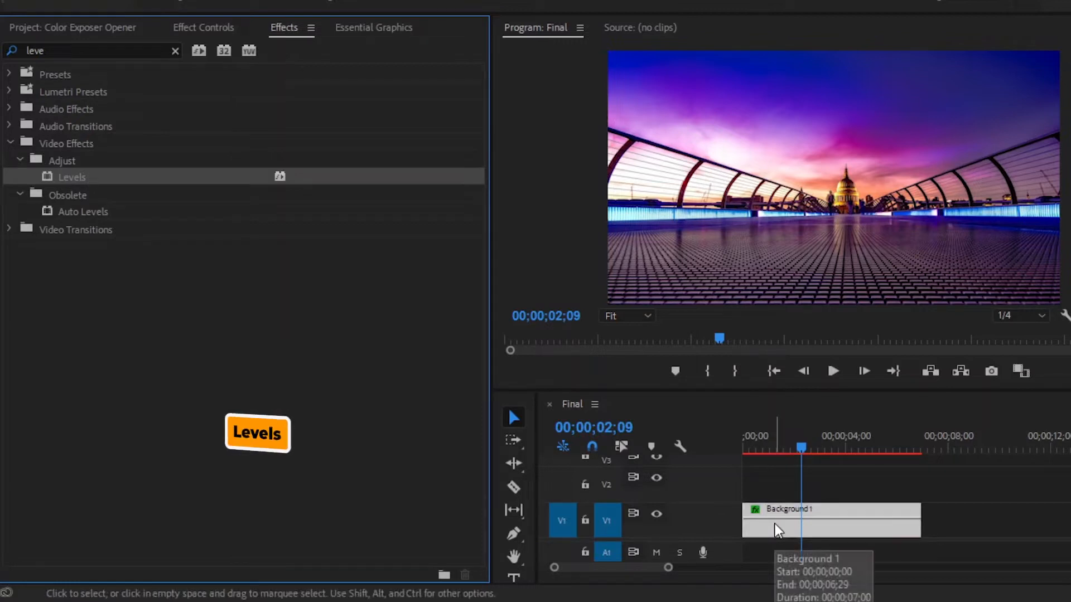
Step: Search the effects for "white" and apply Black & White to the Background 1 clip
click(174, 50)
click(151, 50)
text(white)
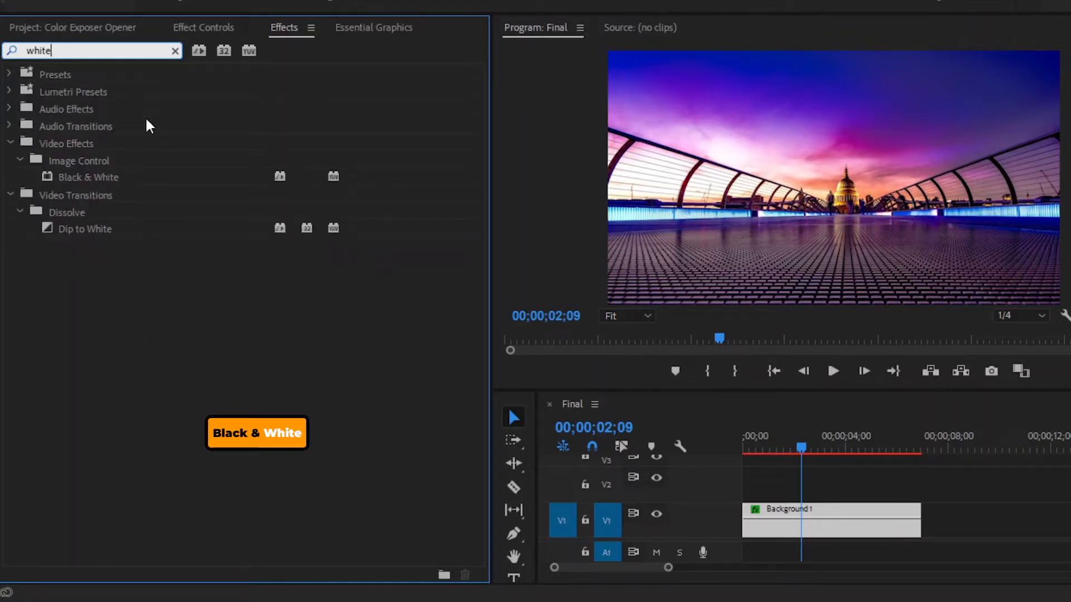
drag(77, 175, 765, 517)
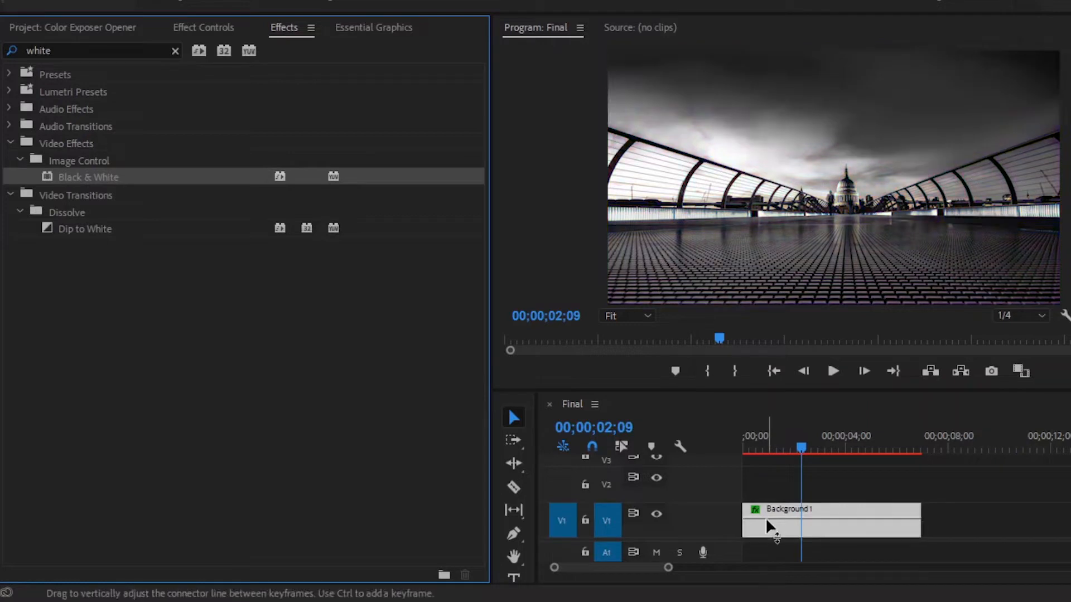
Step: Set the (RGB) White Output Level of Background 1's Levels effect to 150
click(207, 31)
drag(478, 136, 481, 267)
click(56, 240)
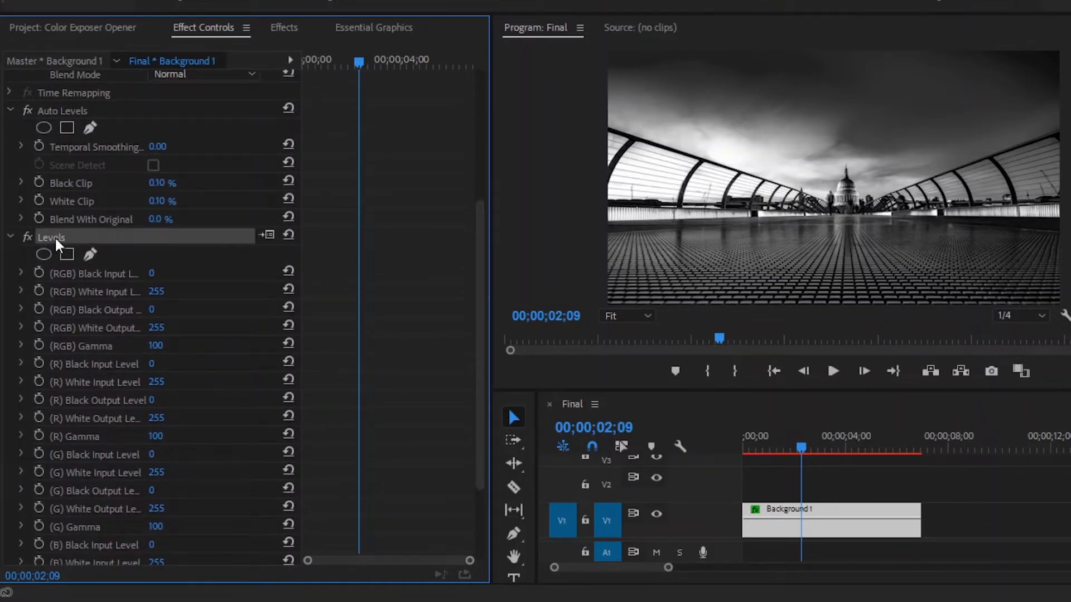
click(120, 325)
click(156, 327)
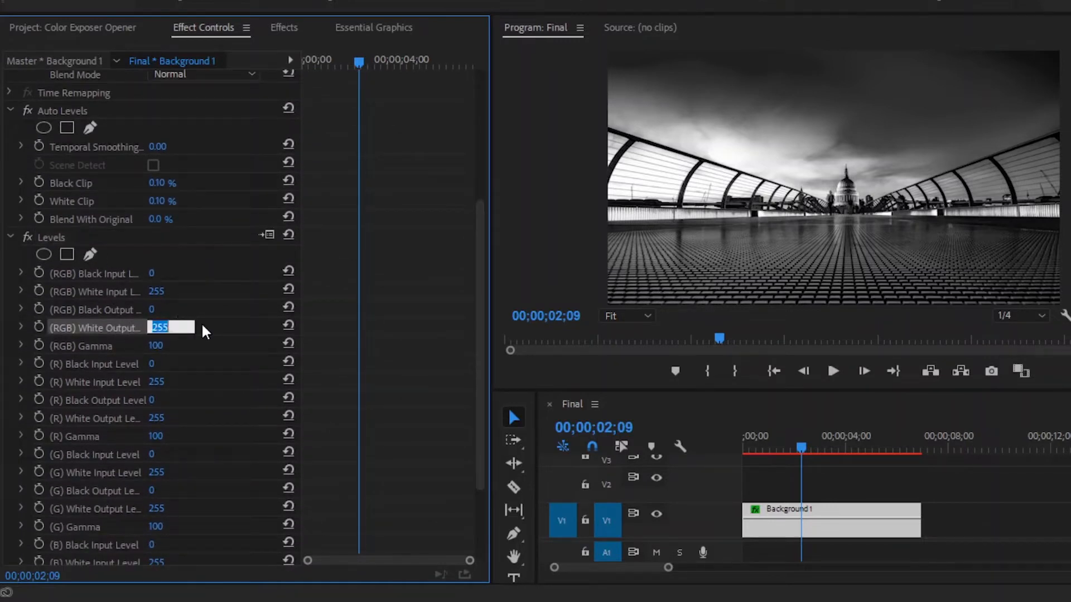
text(150)
key(Return)
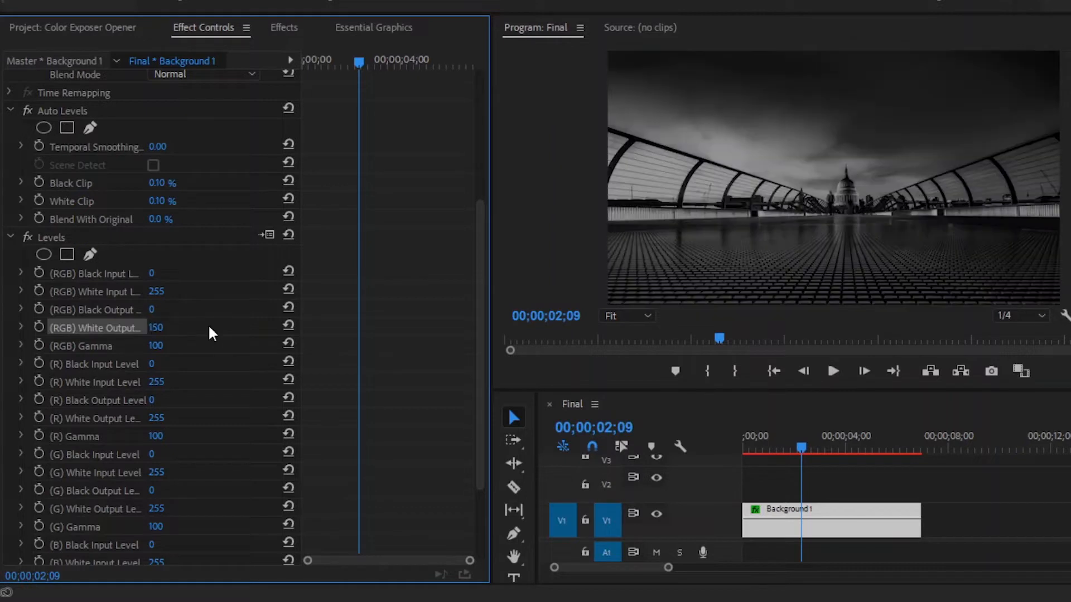
Step: Set the (RGB) Gamma of the Levels effect to 80 and collapse the effect's settings
click(101, 347)
click(156, 346)
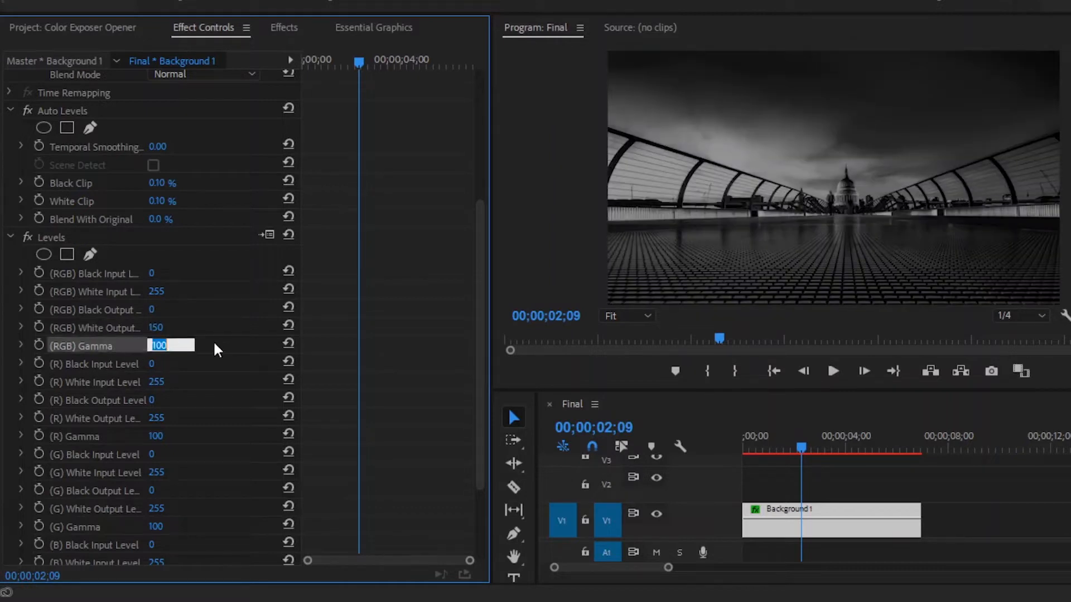
text(80)
key(Return)
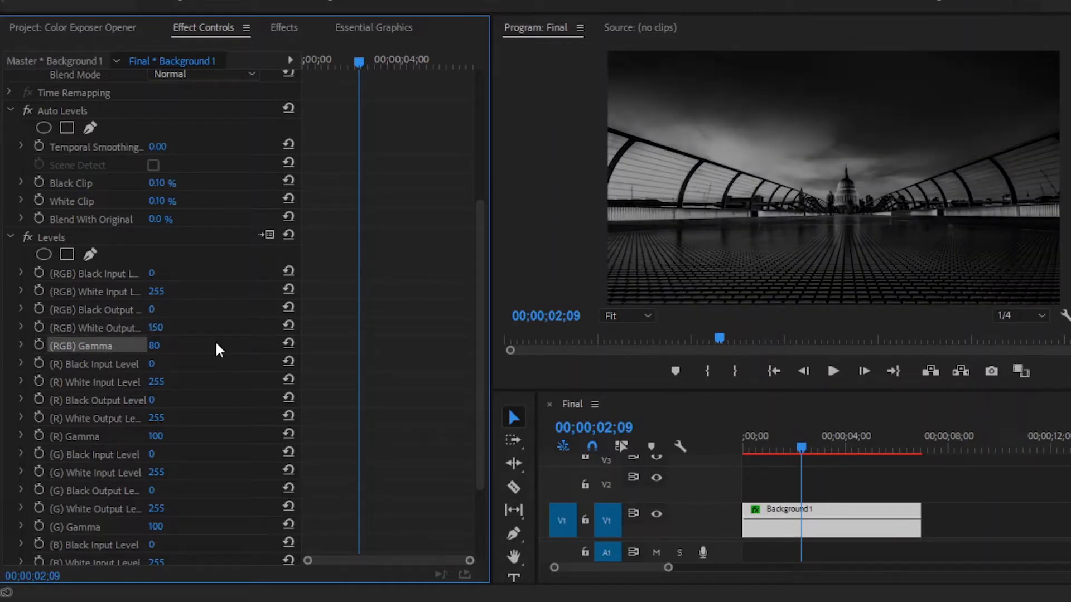
click(10, 237)
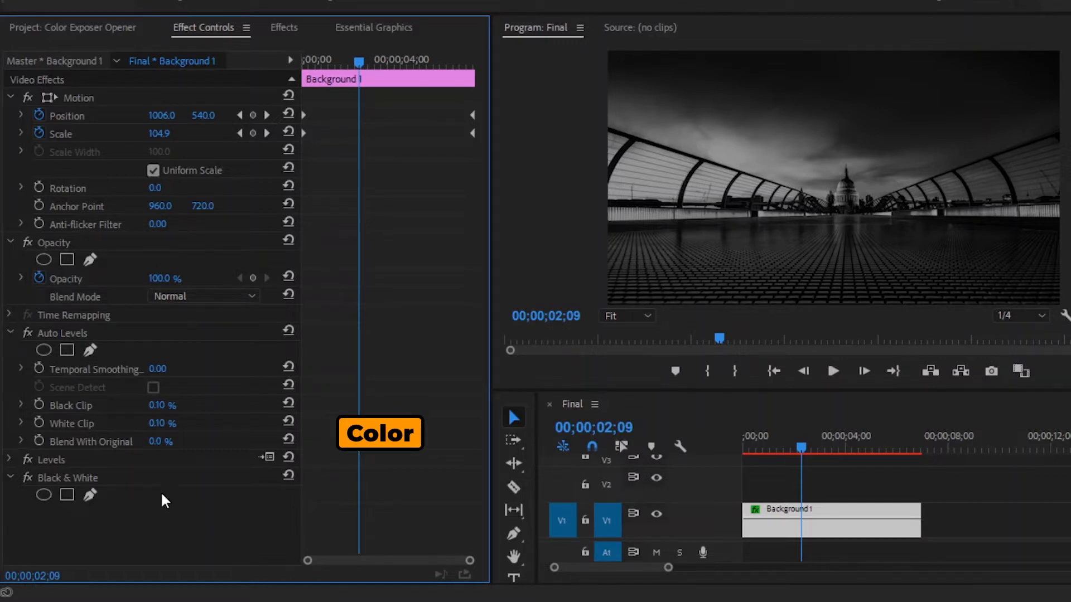
Step: Create a white (FFFFFF) 1920 x 1080 color matte in the project, keeping the name Color Matte
click(83, 26)
click(215, 351)
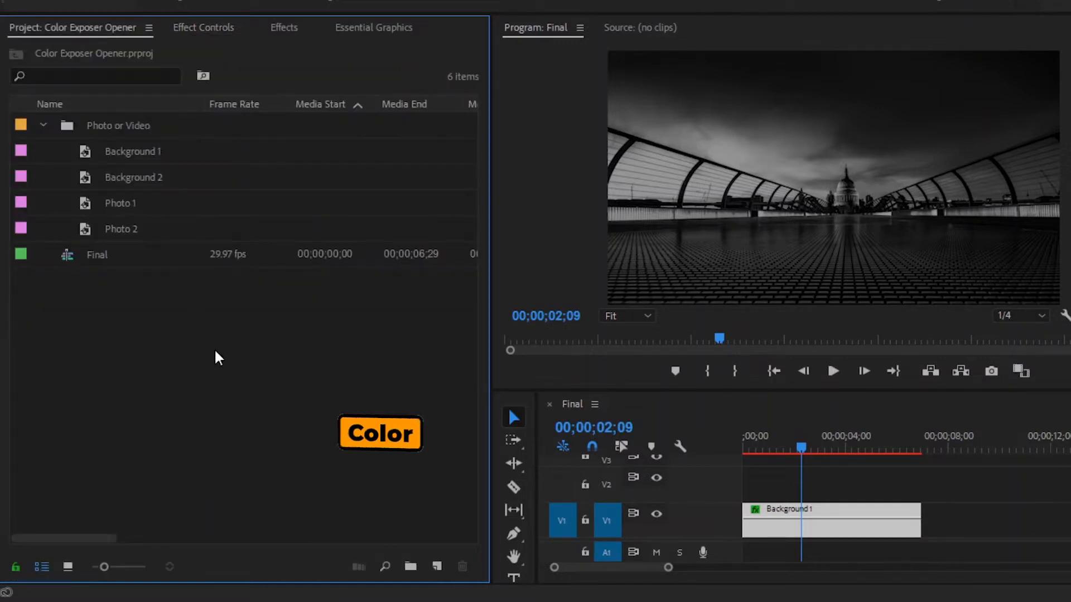
click(436, 567)
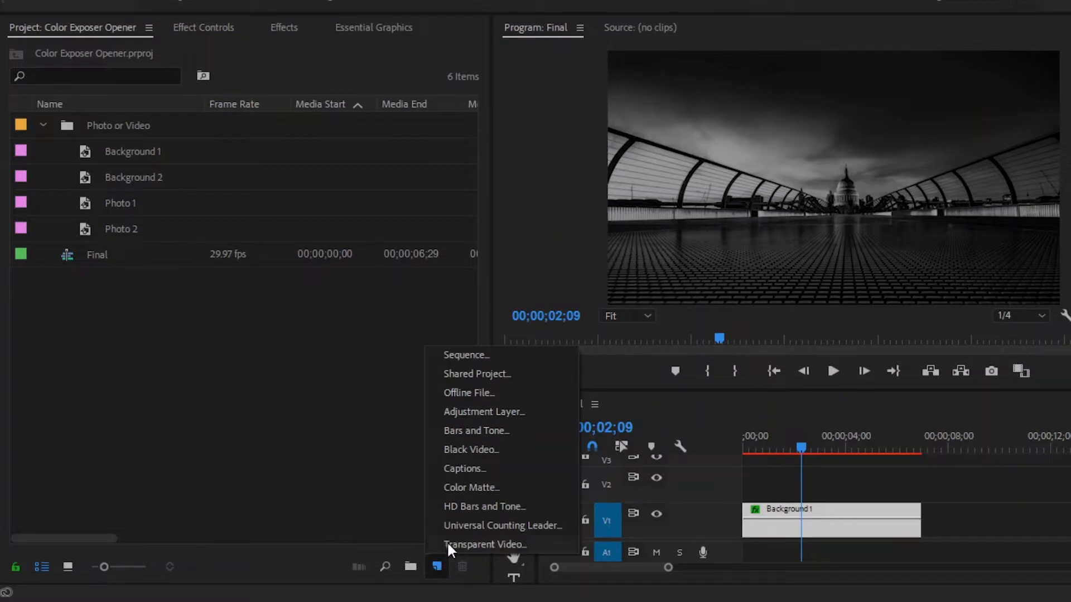
click(467, 489)
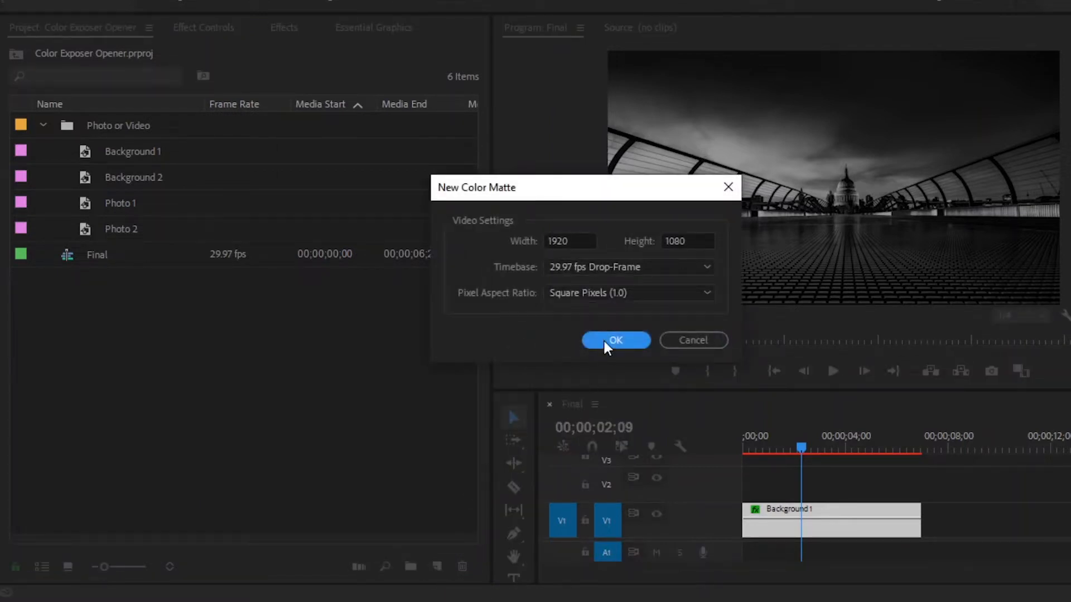
click(616, 341)
drag(473, 375, 379, 452)
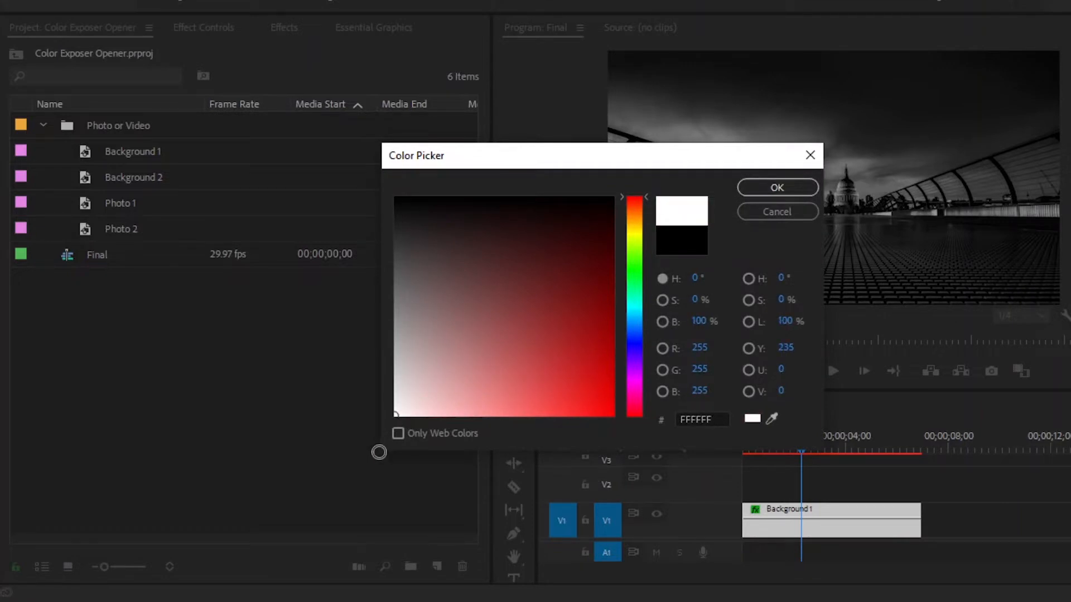
click(756, 189)
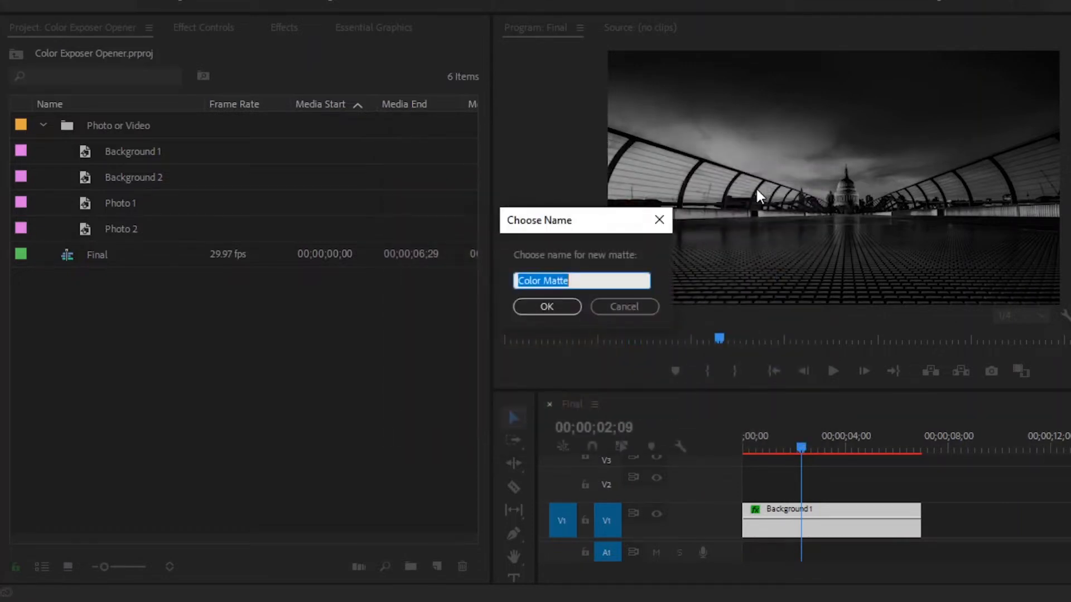
click(552, 307)
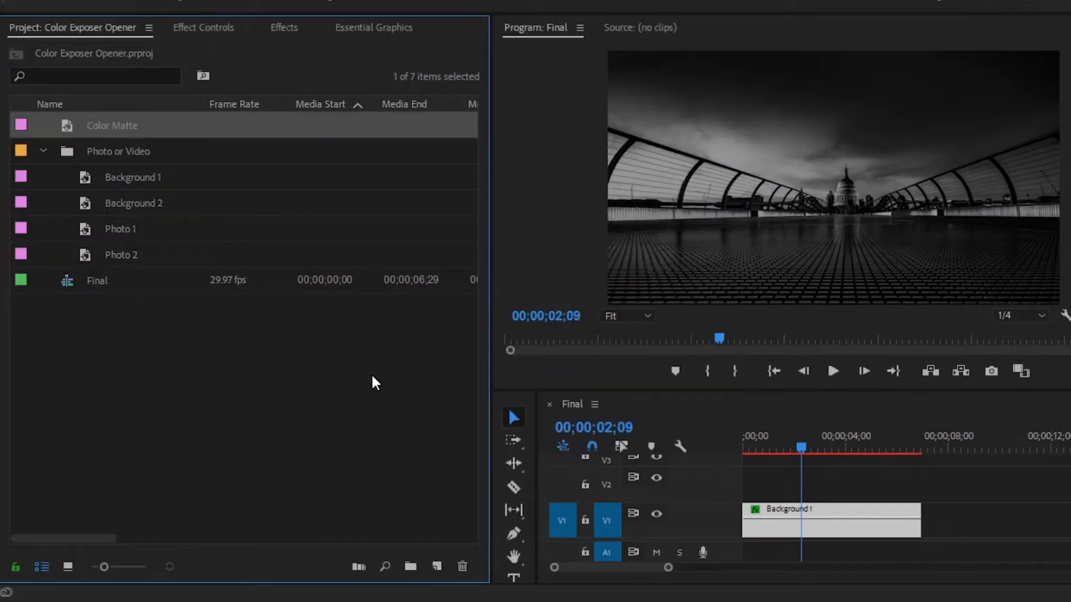
Step: Place the Color Matte on track V2 above Background 1 and extend it to the same end point
drag(113, 126, 745, 481)
drag(862, 485, 909, 494)
click(902, 491)
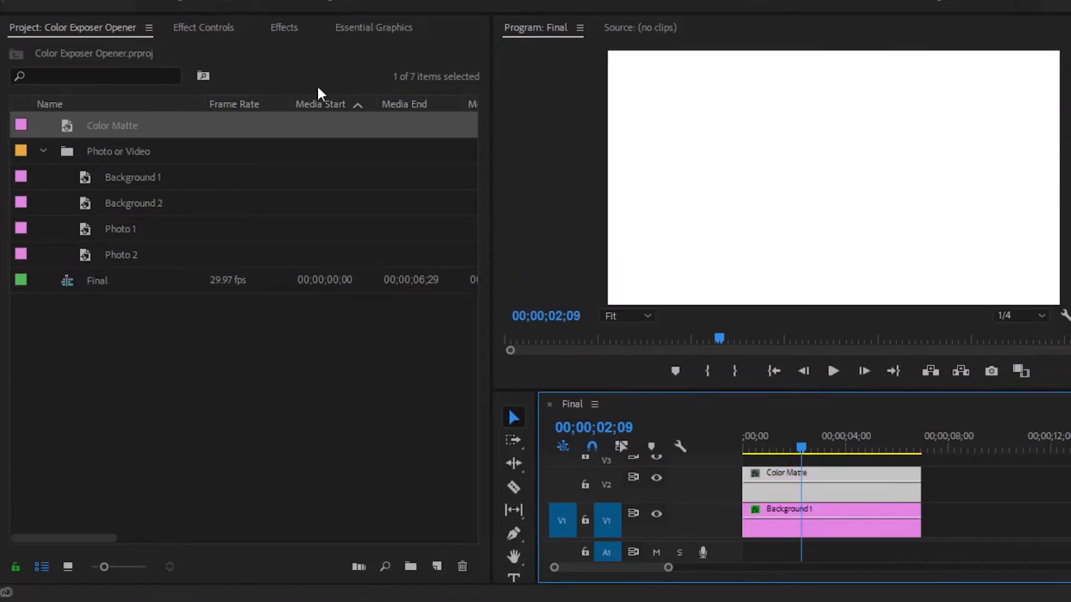
Step: Search the effects for "tint", apply Tint to the Color Matte clip and open the clip's effect settings
click(278, 29)
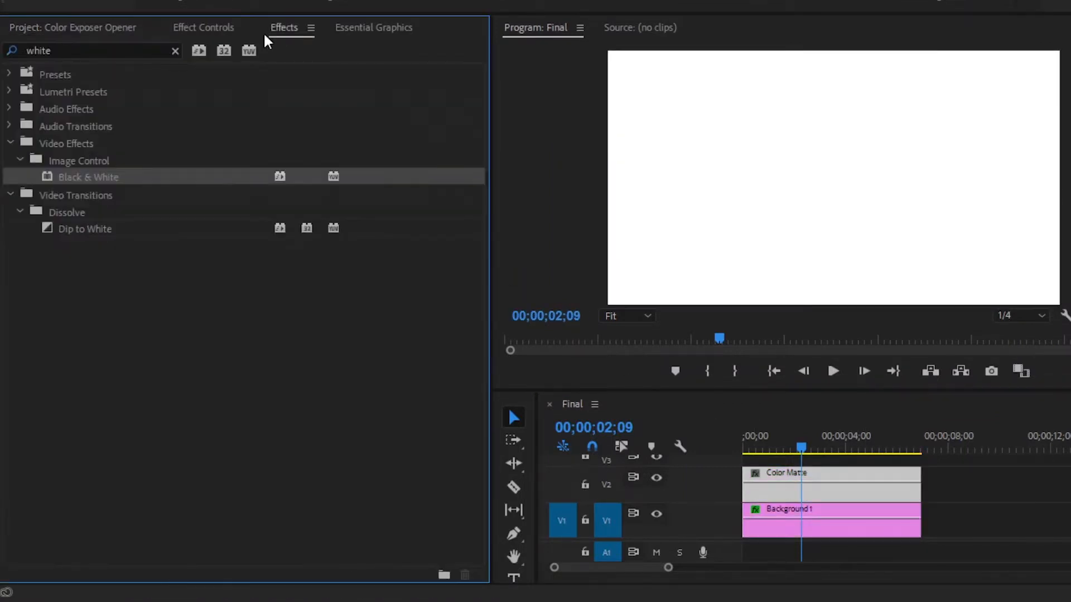
click(174, 50)
text(tint)
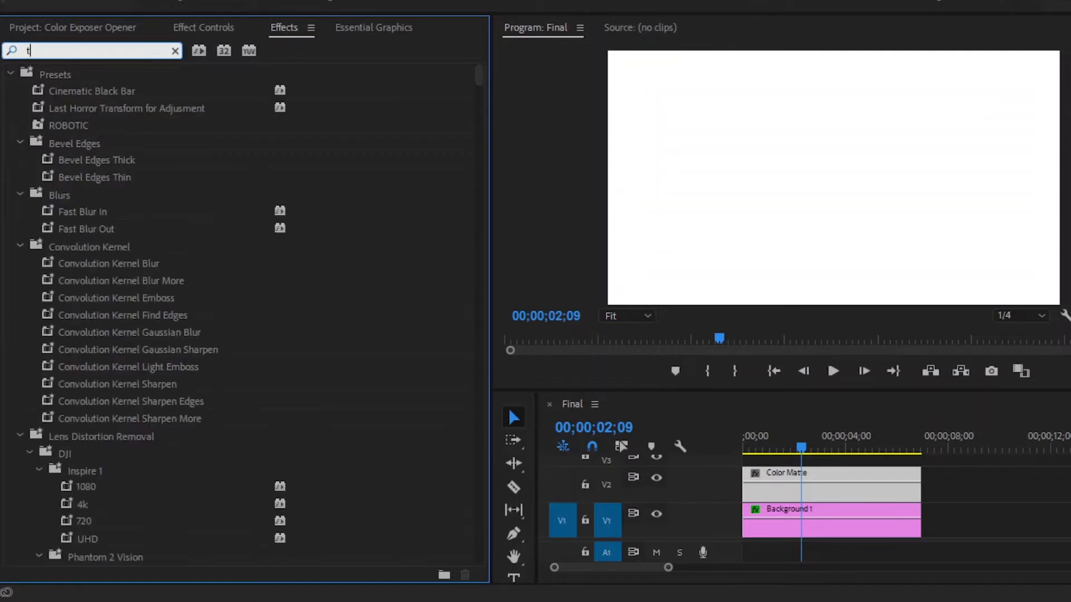
drag(62, 176, 786, 508)
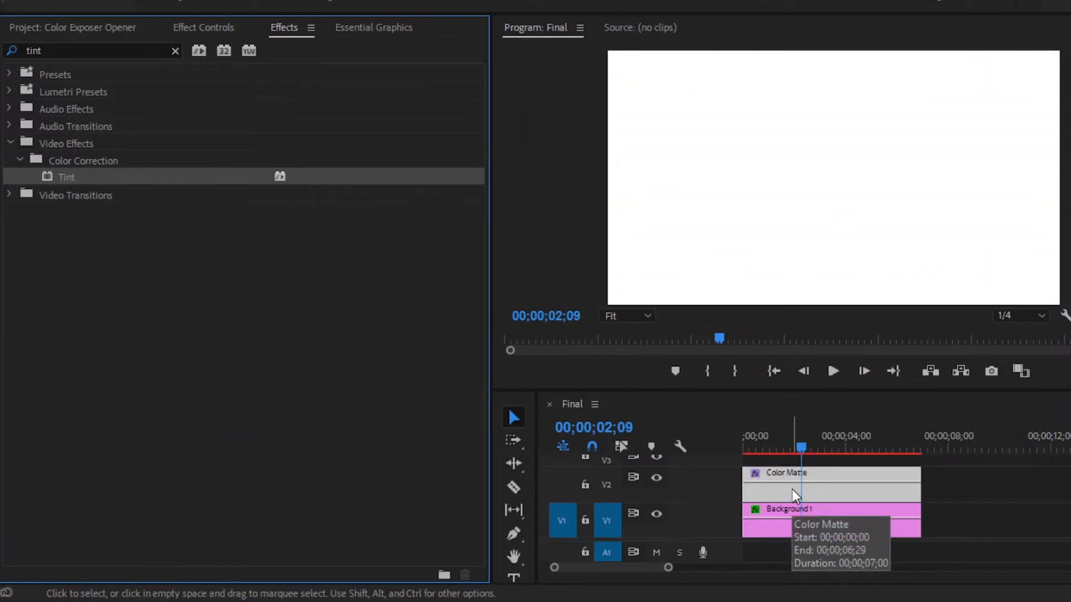
click(226, 28)
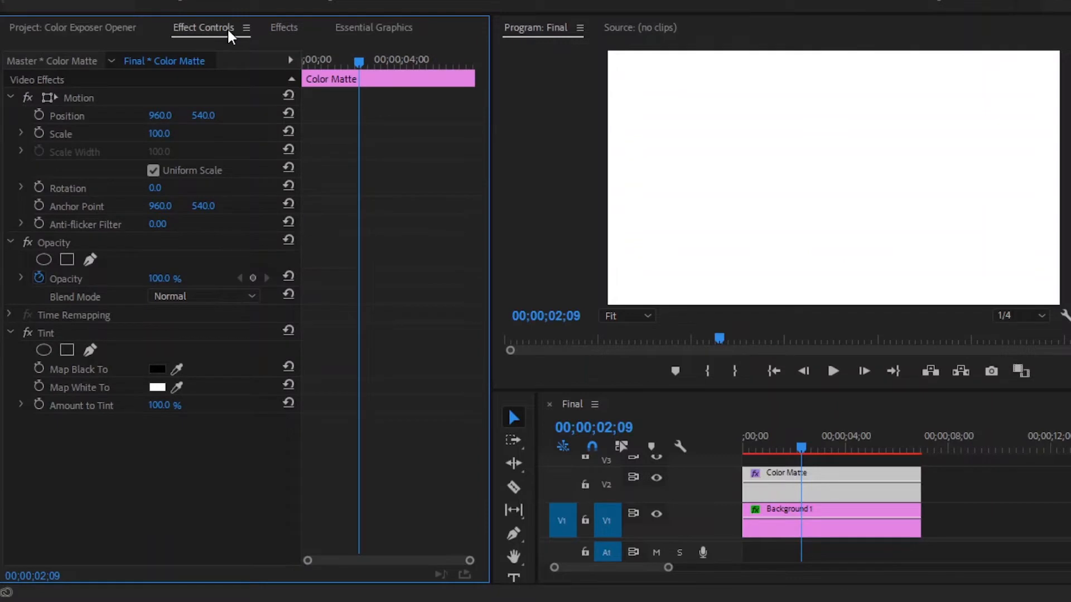
Step: Set the Tint effect's Map White To color on the Color Matte to 00FFE6
click(158, 387)
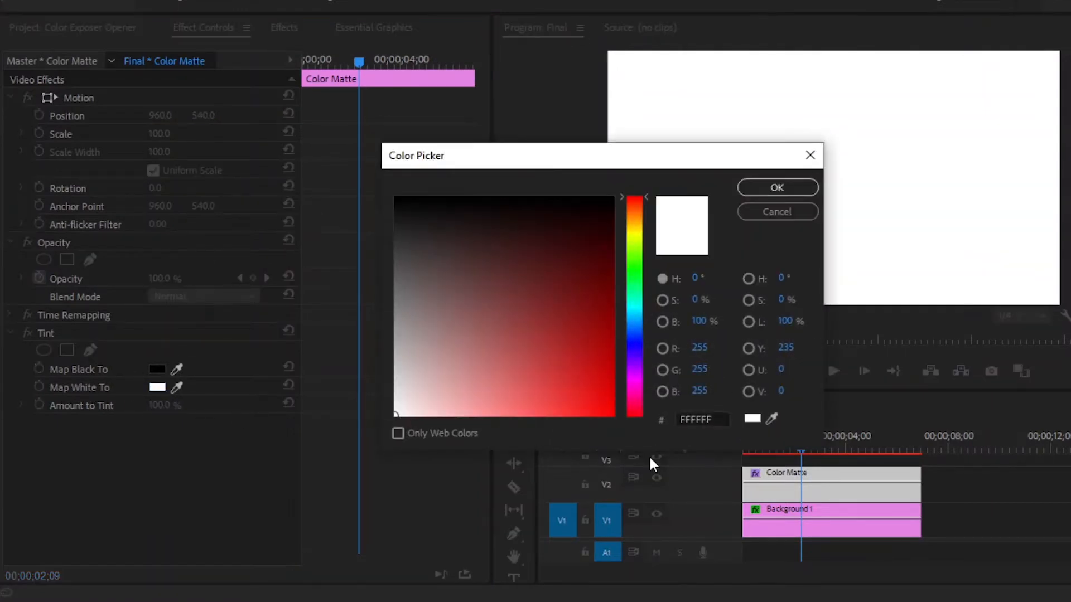
click(691, 420)
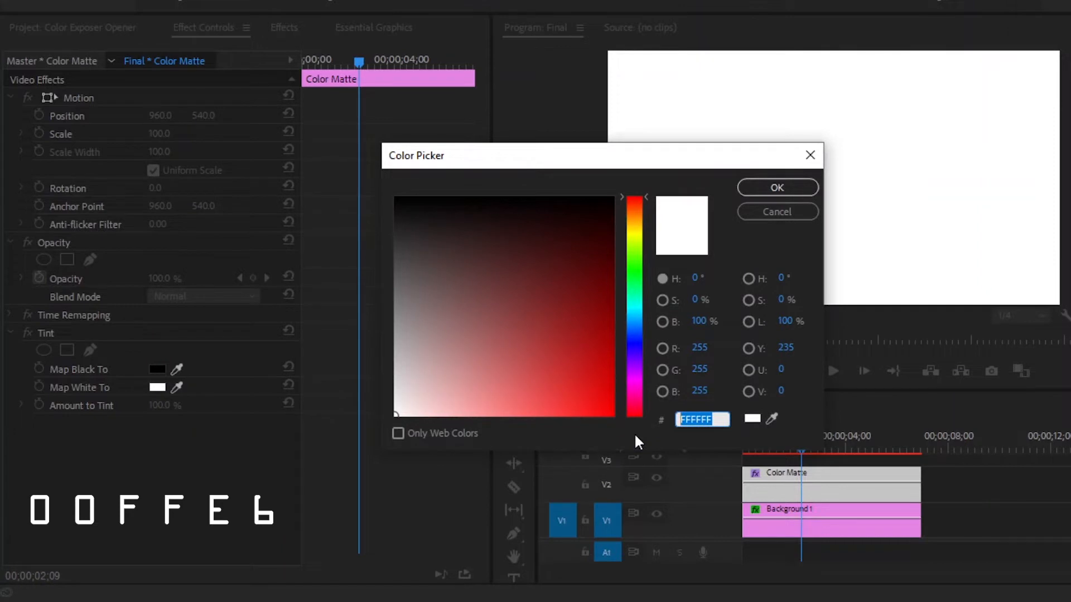
text(00ff)
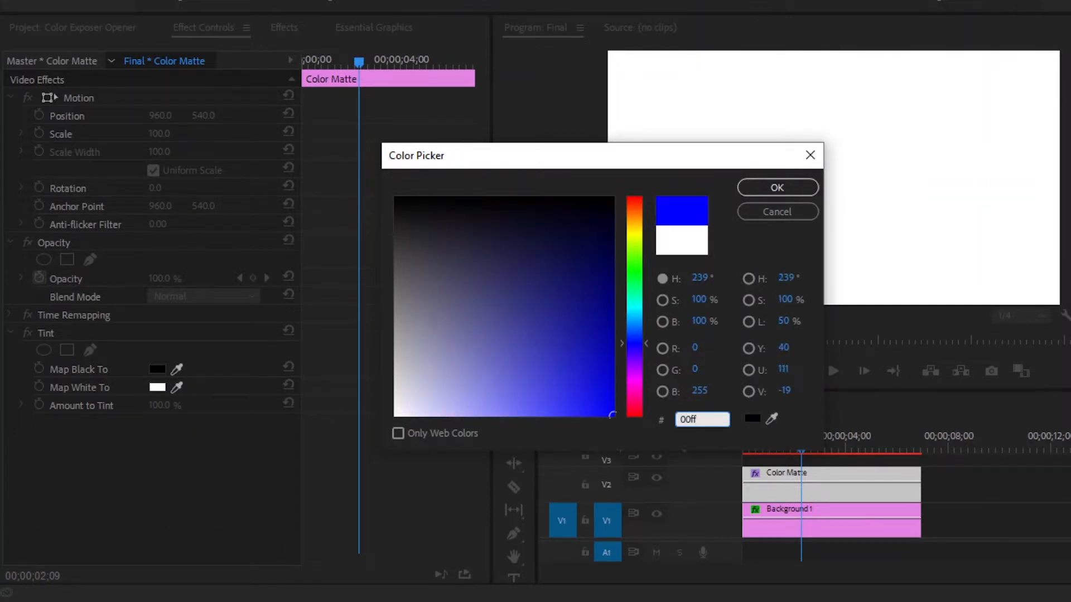
text(e6)
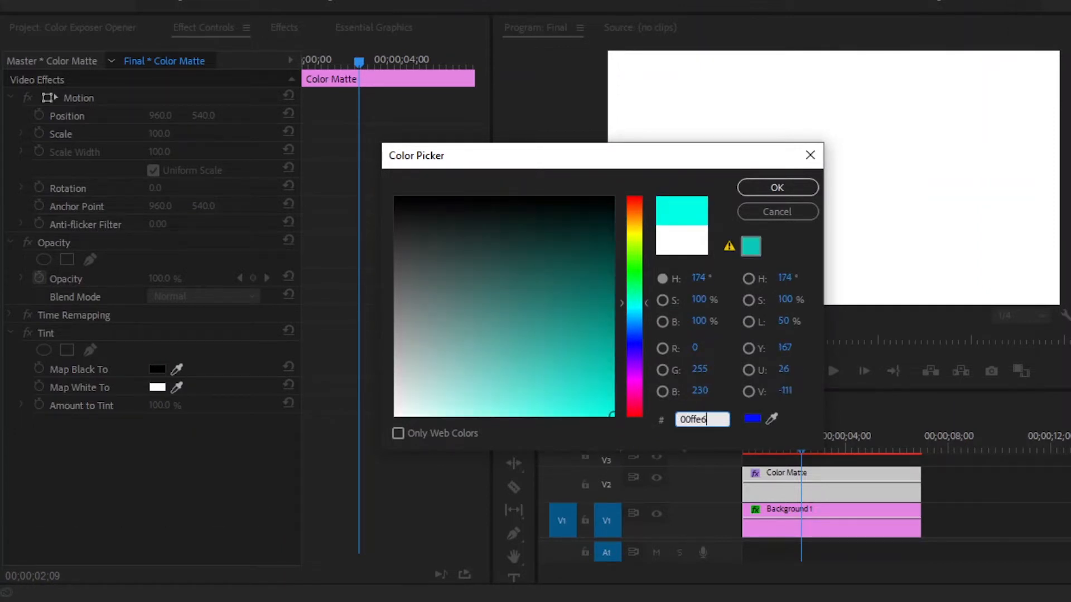
click(770, 187)
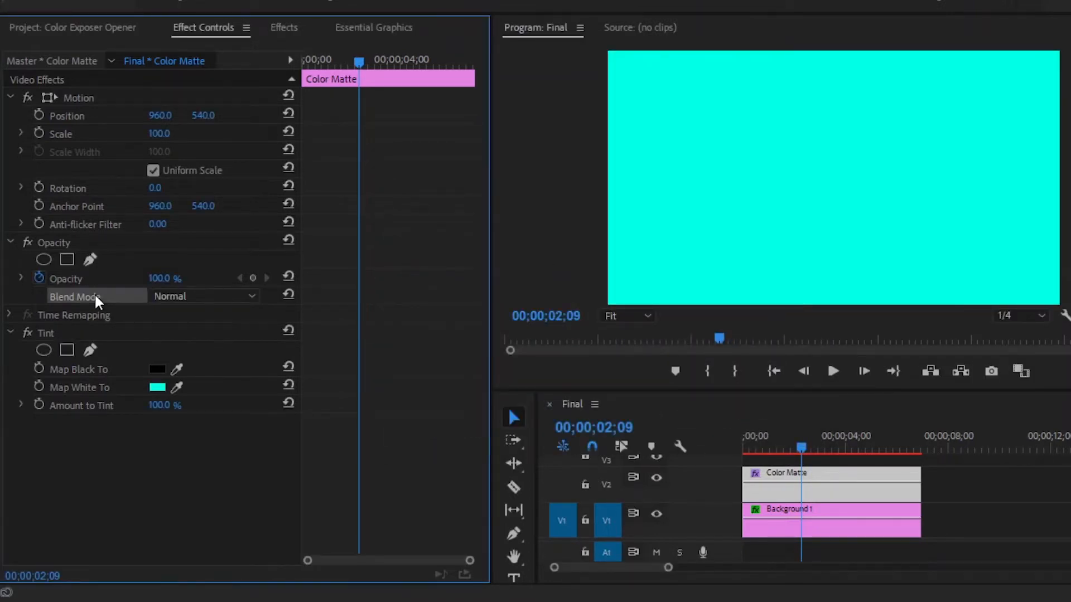
Step: Change the Color Matte clip's opacity blend mode to Color
click(160, 296)
scroll(192, 276, down, 3)
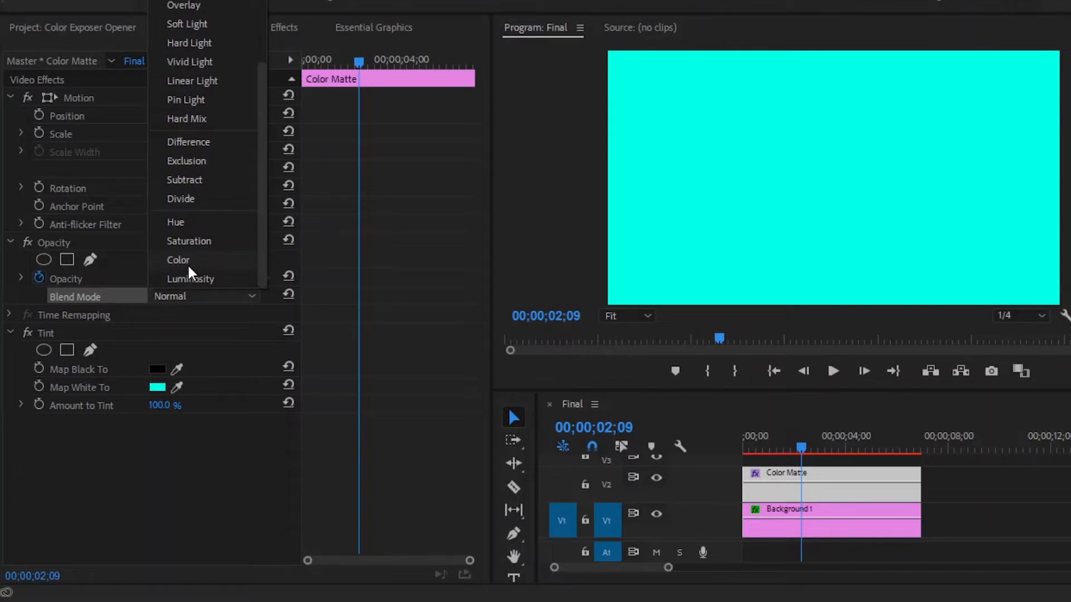
click(187, 264)
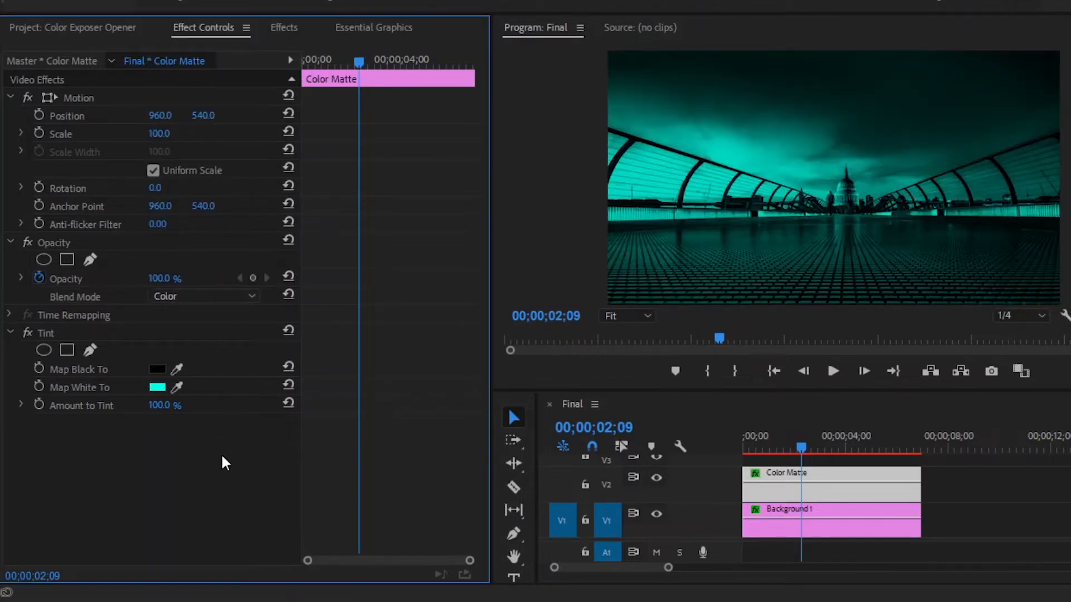
Step: Nest the Color Matte and Background 1 clips together as a sequence named Background 1
click(952, 496)
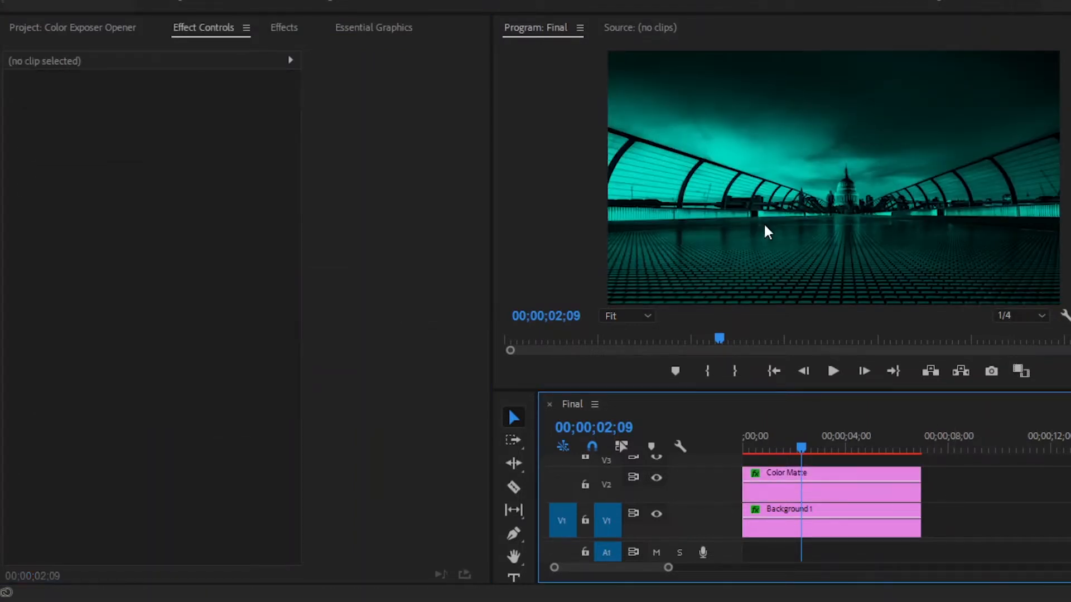
drag(958, 475, 865, 524)
right_click(865, 495)
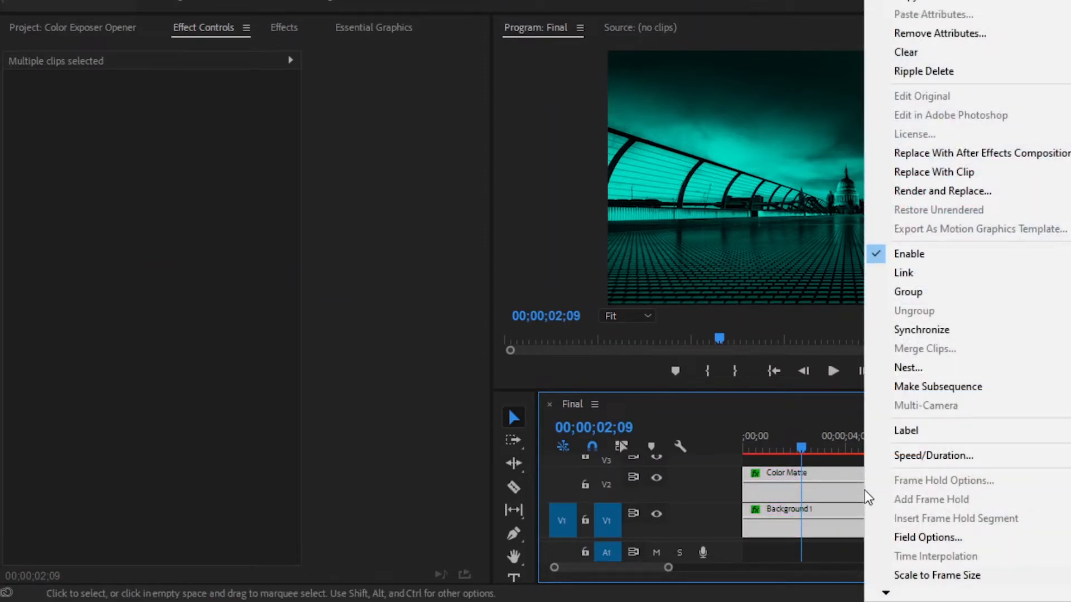
click(908, 369)
text(Backgroun)
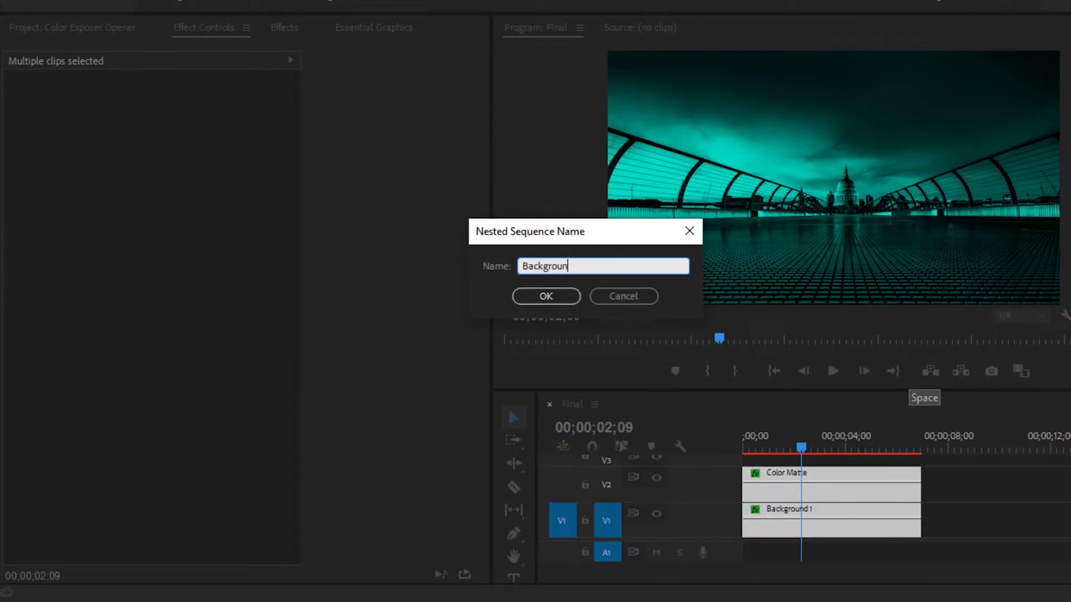
text(d 1)
key(Return)
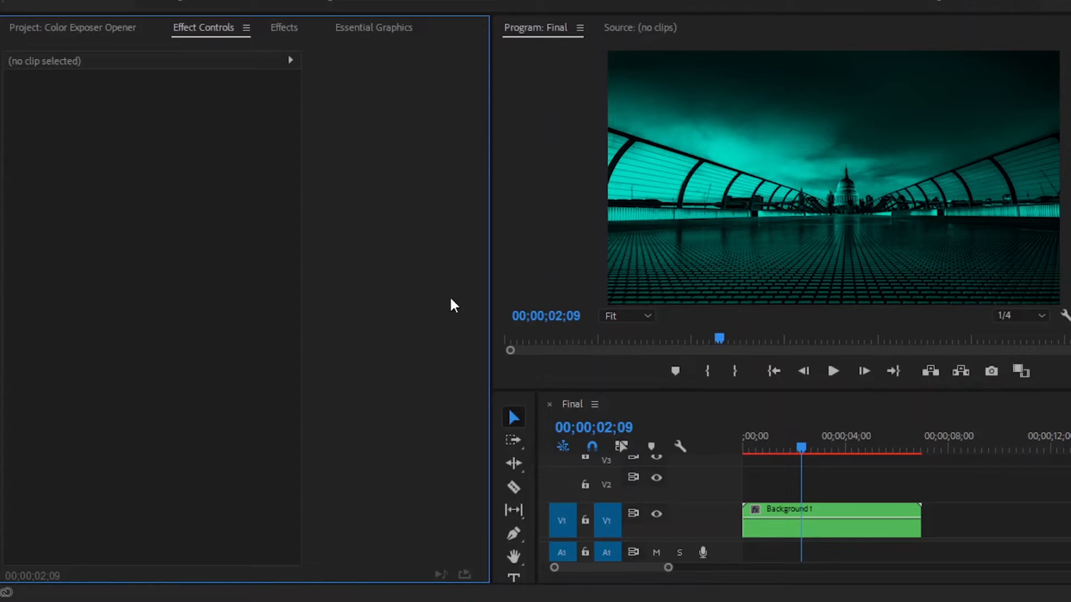
Step: Place Photo 1 on track V2 above the nested Background 1 and extend it to the same end point
click(75, 25)
click(146, 384)
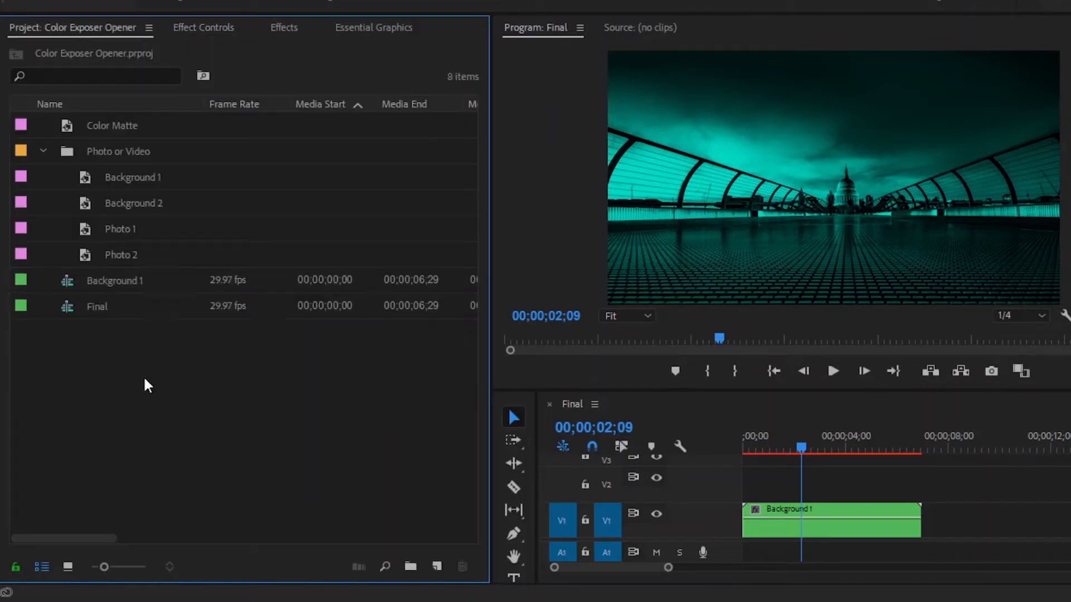
click(125, 227)
drag(114, 229, 755, 477)
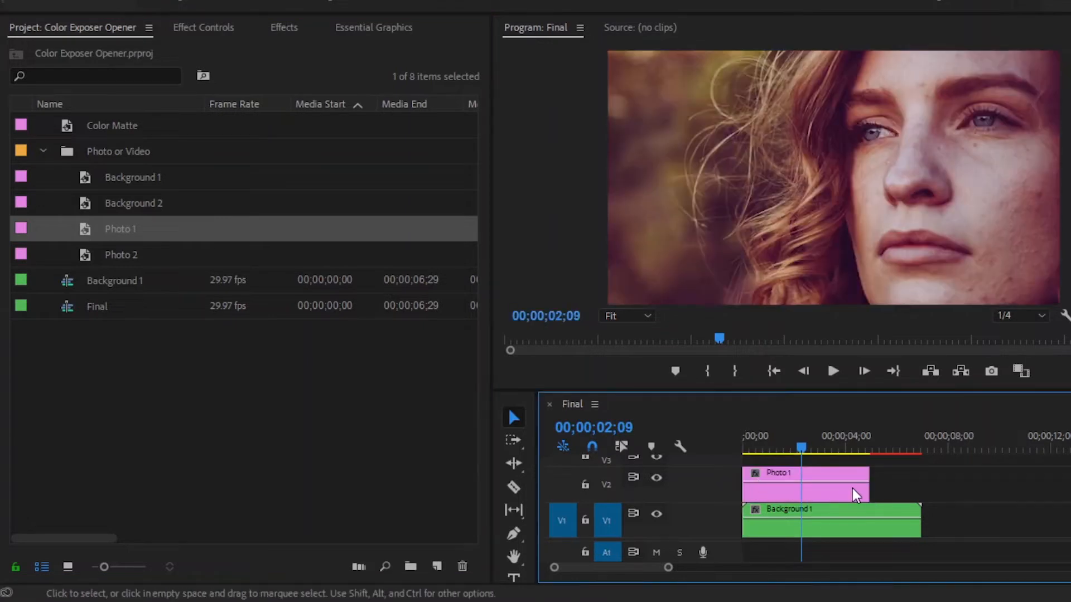
drag(860, 487, 907, 491)
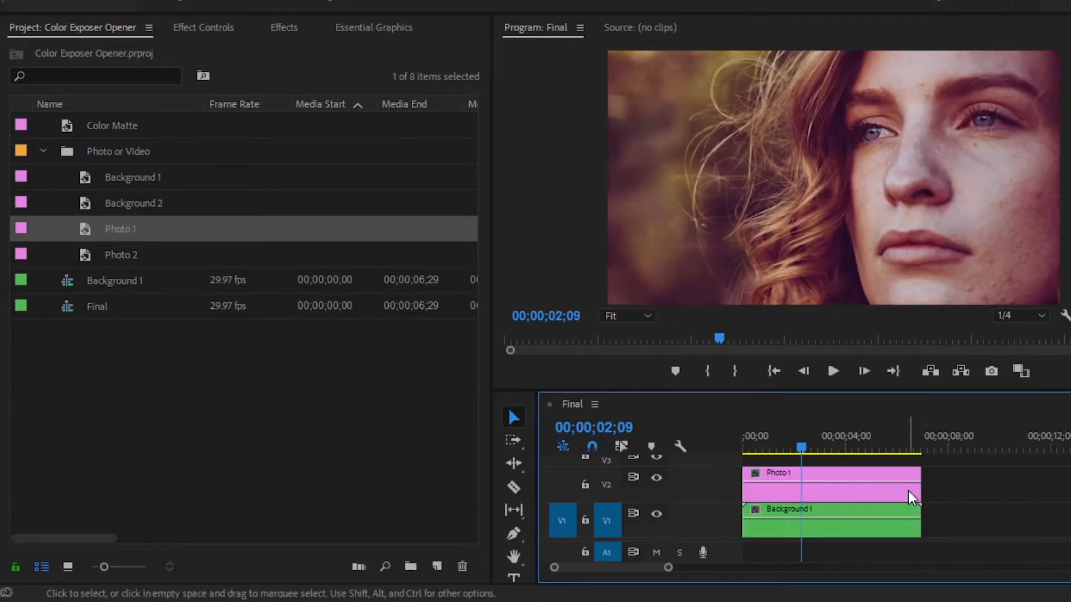
Step: Turn on Position and Scale keyframing for the Photo 1 clip and set its Scale to 115
click(889, 491)
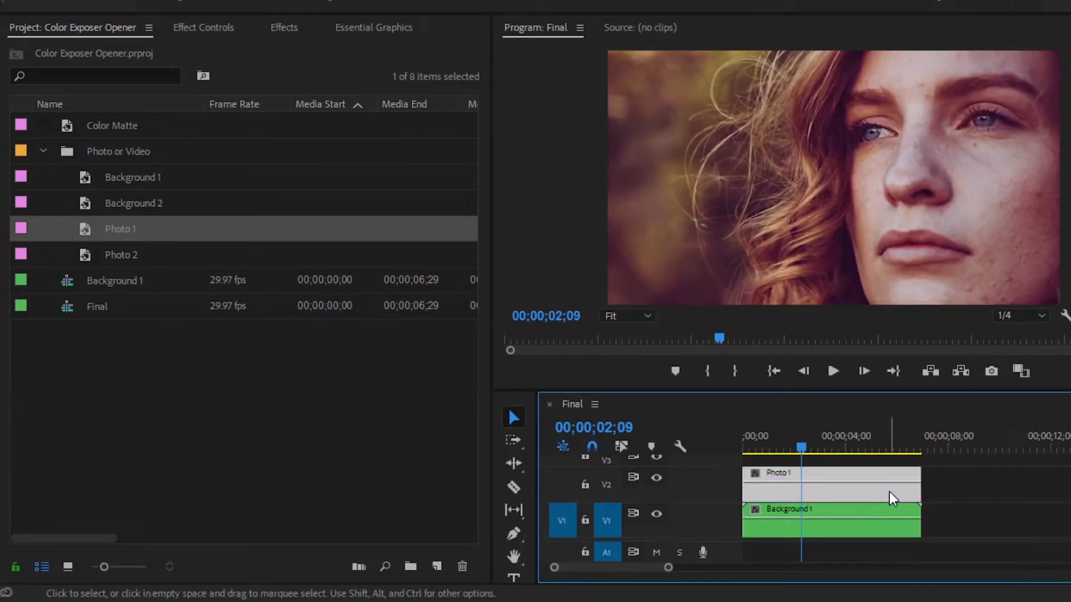
click(219, 28)
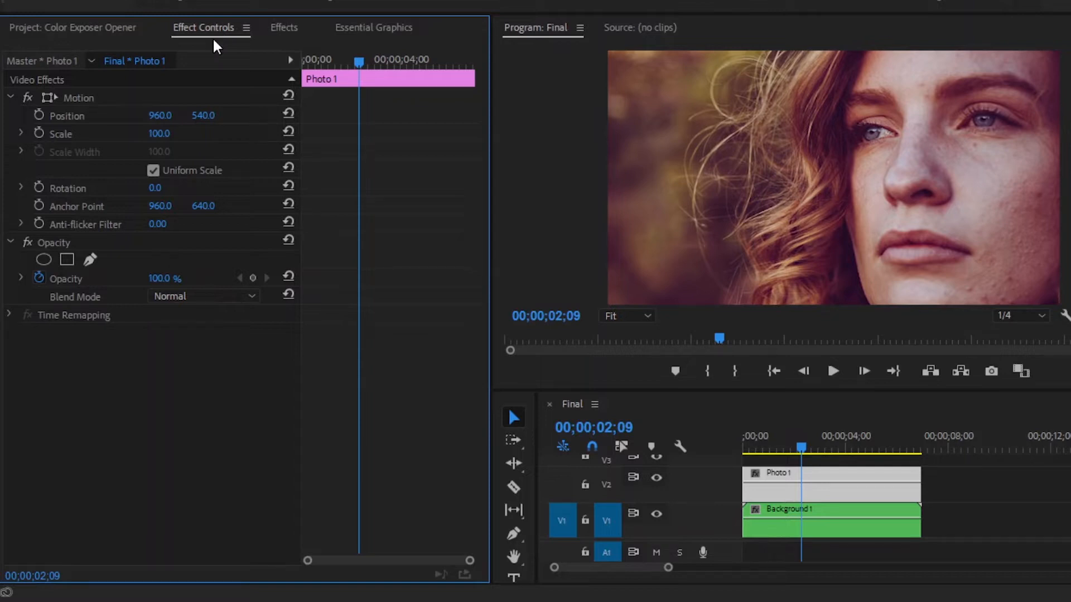
click(40, 116)
click(42, 132)
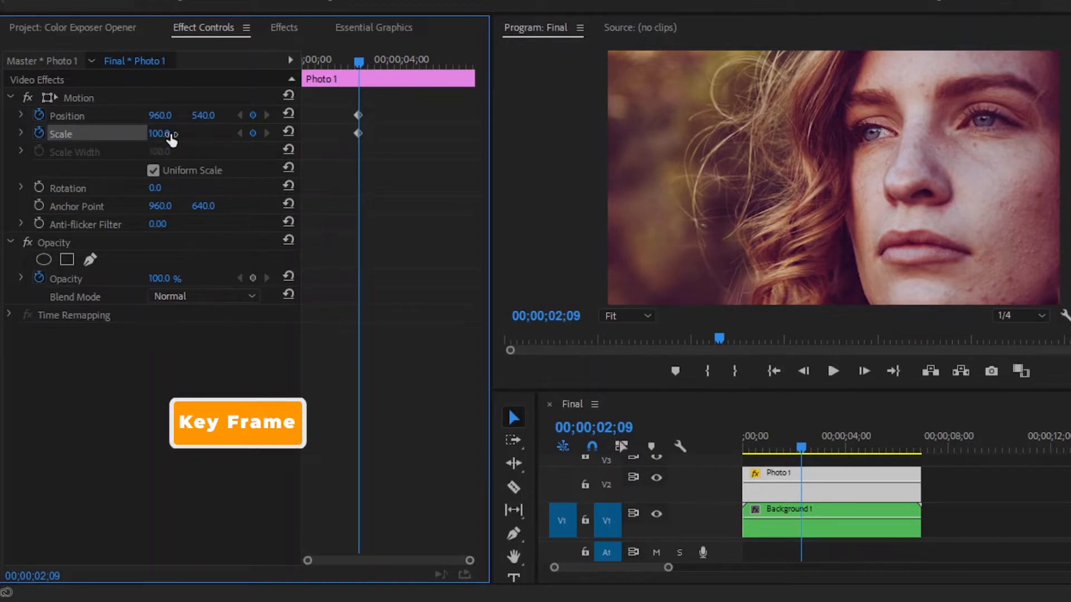
click(170, 133)
text(115)
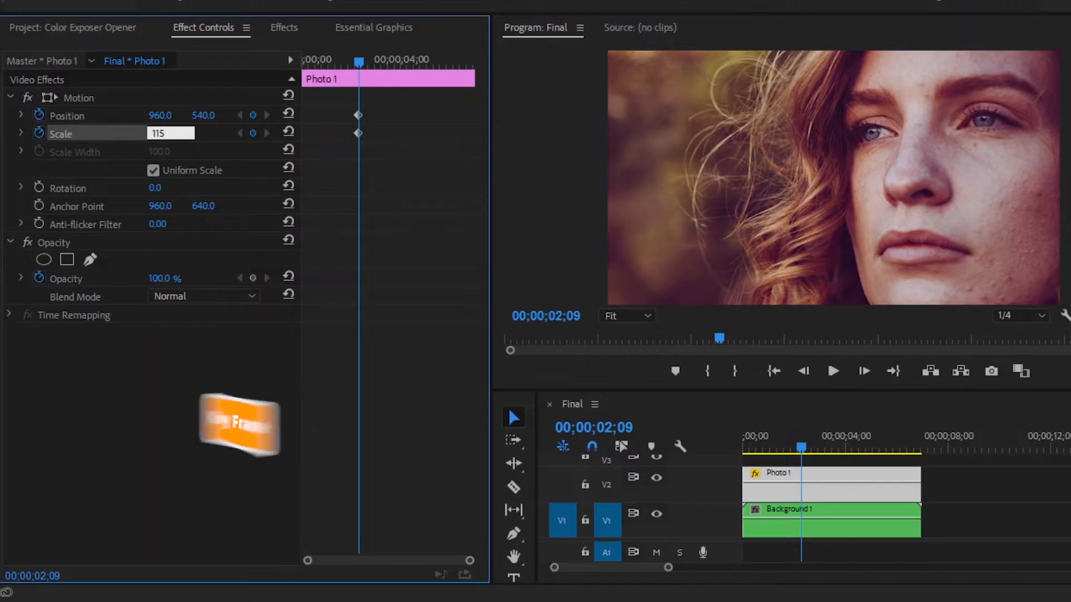
key(Return)
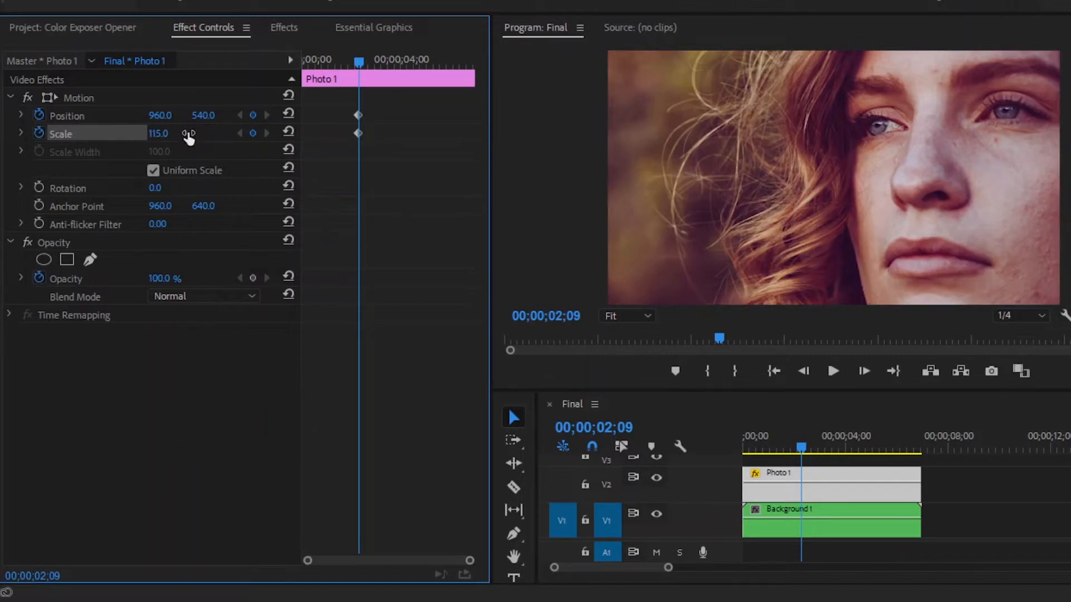
Step: Set Photo 1's horizontal Position to 860 and move the Position and Scale keyframes to the clip's start
click(163, 115)
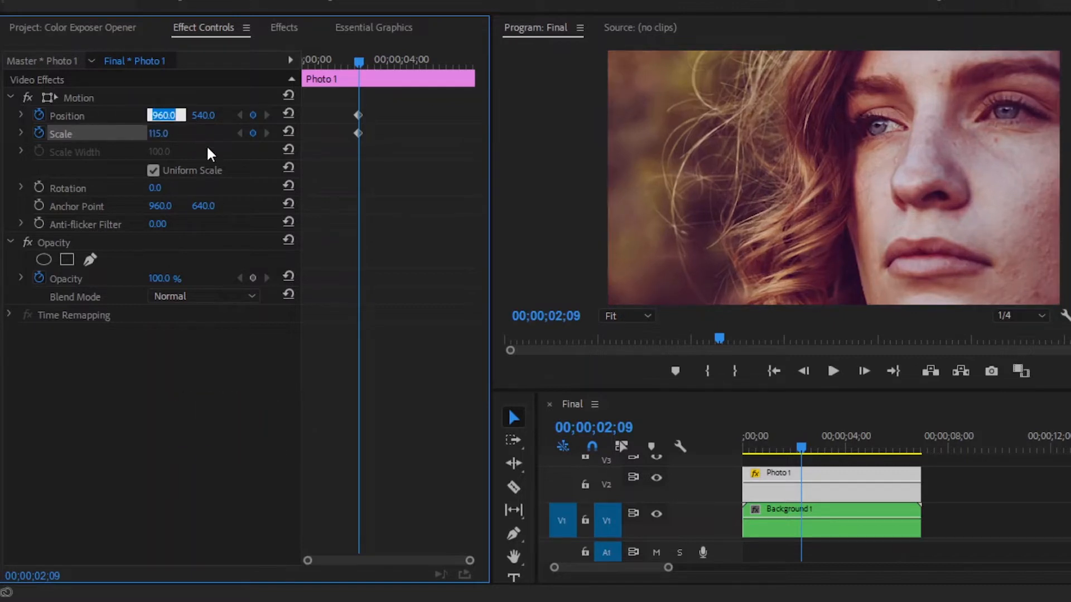
text(860)
key(Return)
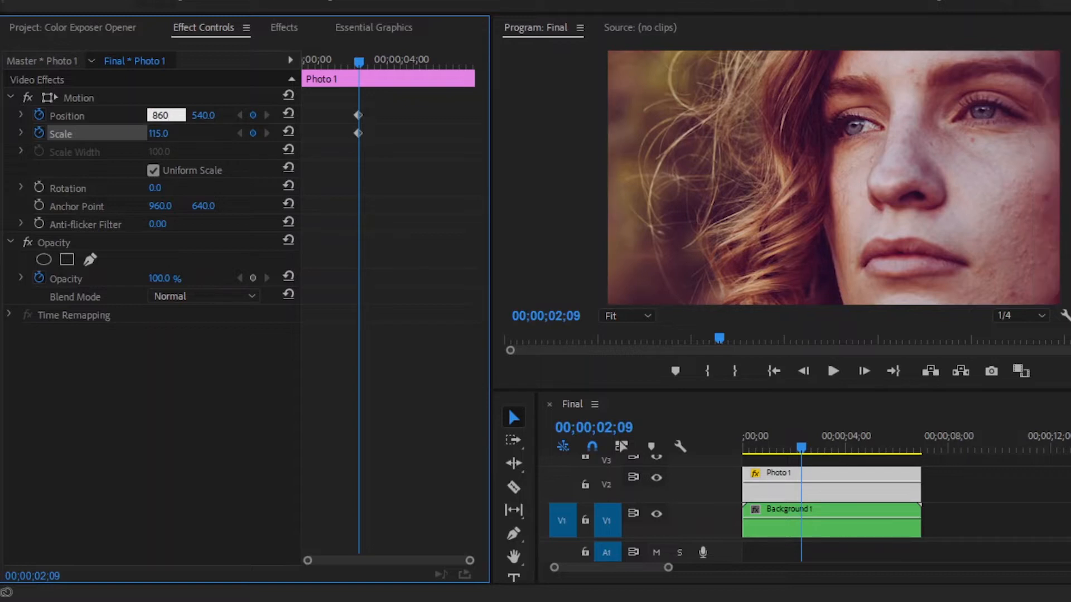
drag(333, 101, 304, 146)
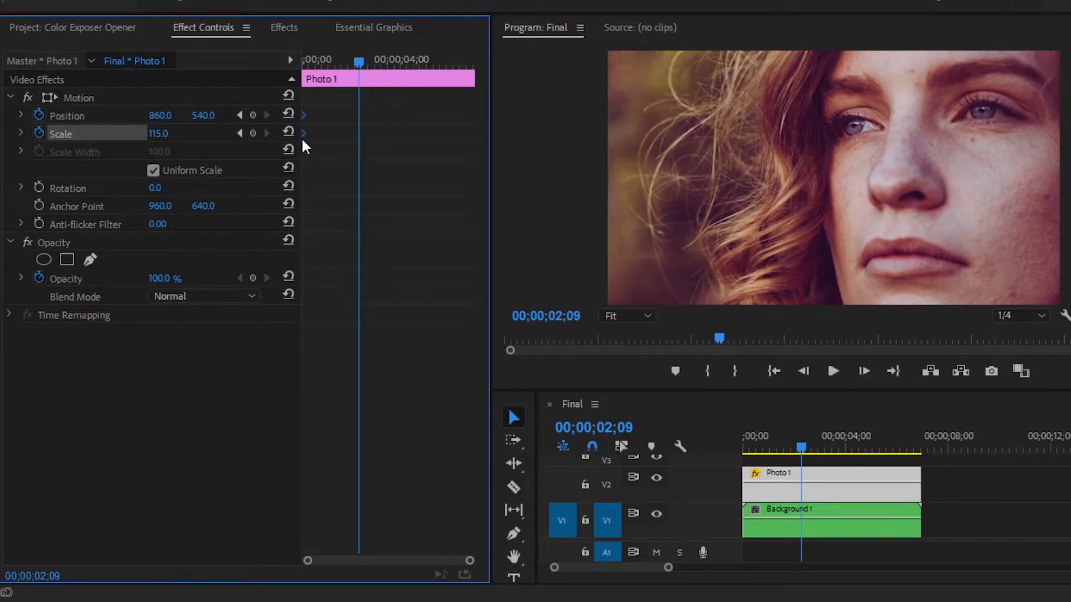
Step: Reset Photo 1's Position and Scale at the playhead and move the new keyframes to the clip's end
click(288, 114)
click(288, 132)
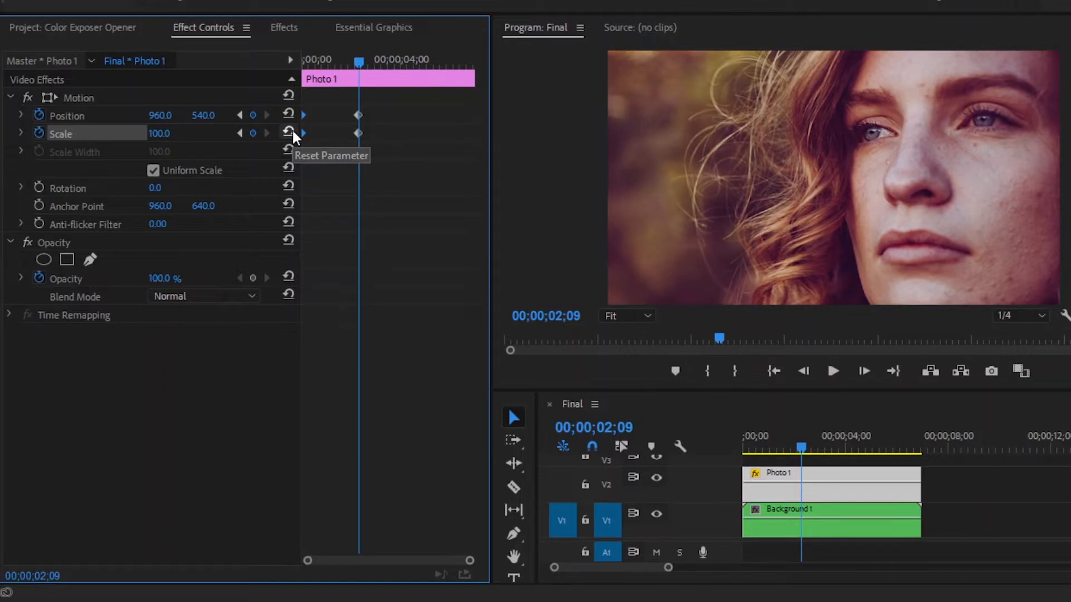
drag(347, 99, 474, 157)
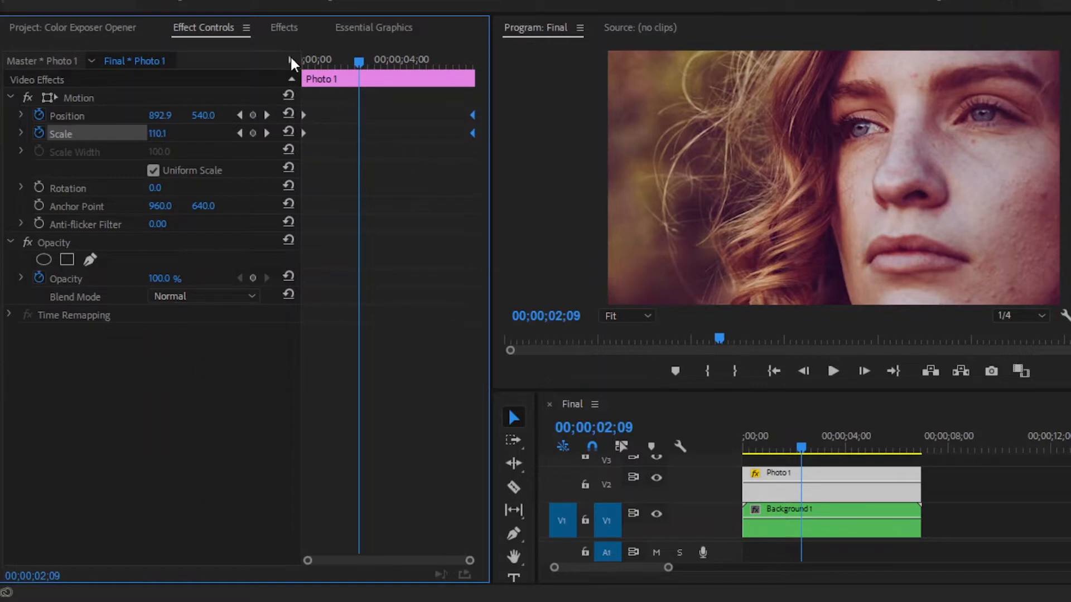
Step: Search the effects for "whit" and apply Black & White to the Photo 1 clip
click(284, 27)
click(175, 51)
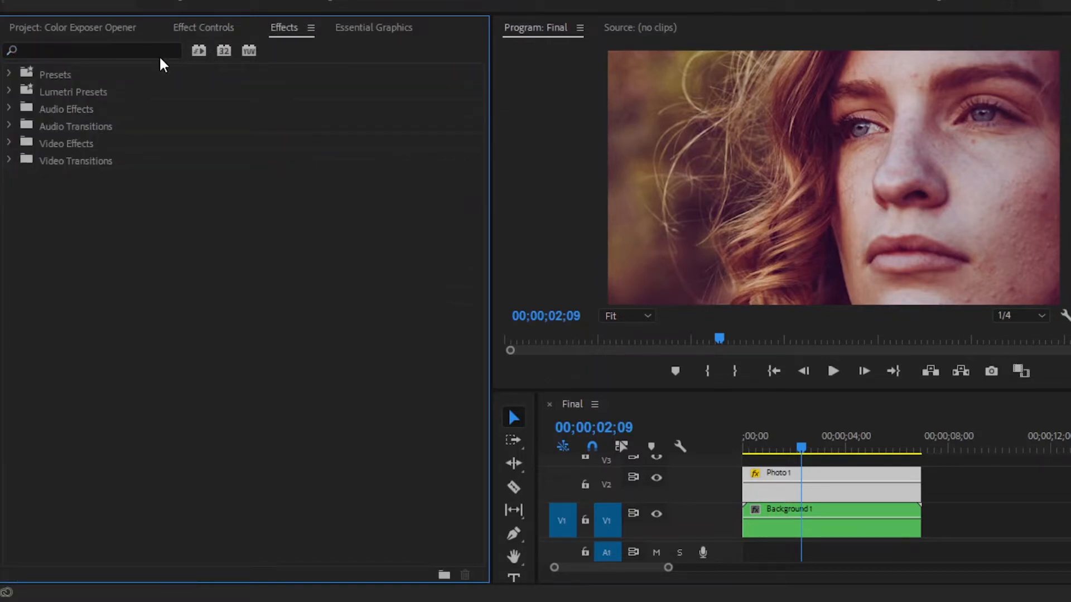
click(156, 48)
text(whit)
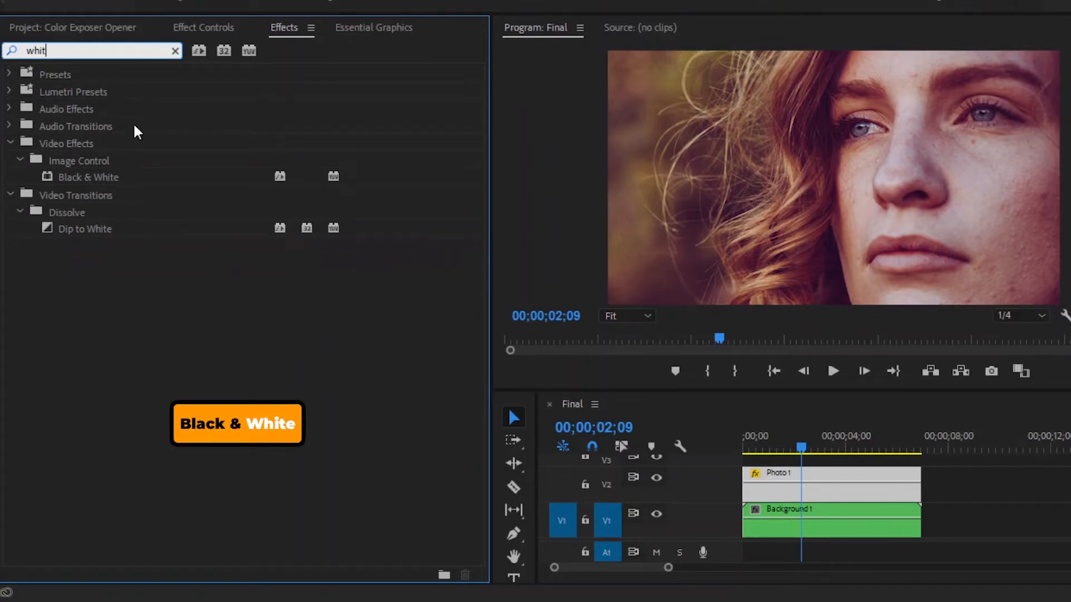
click(95, 177)
drag(101, 182, 766, 483)
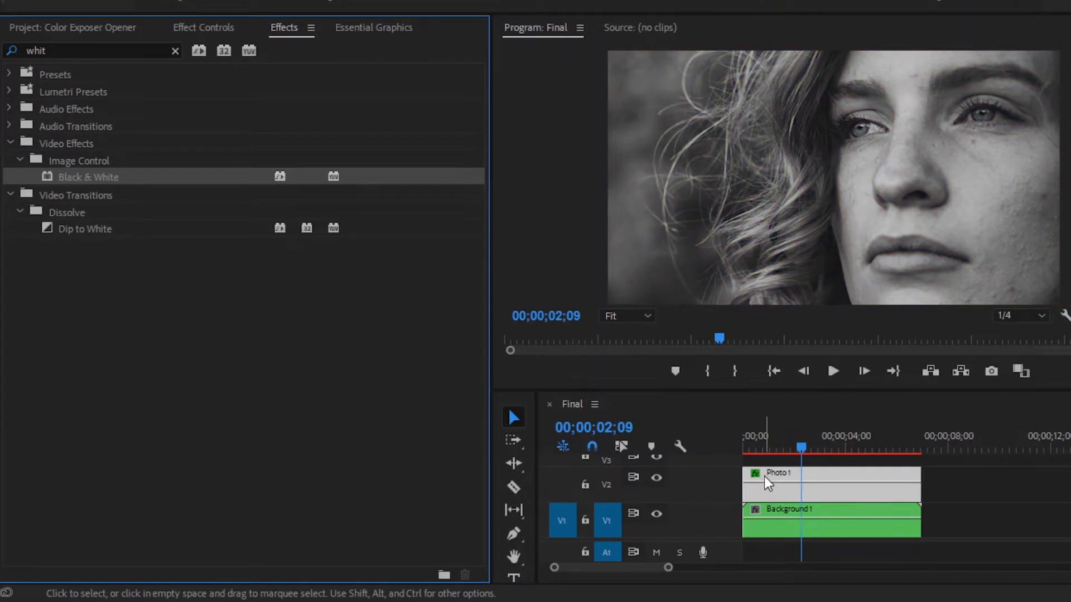
Step: Search the effects for "unsh" and apply Unsharp Mask to the Photo 1 clip
click(175, 50)
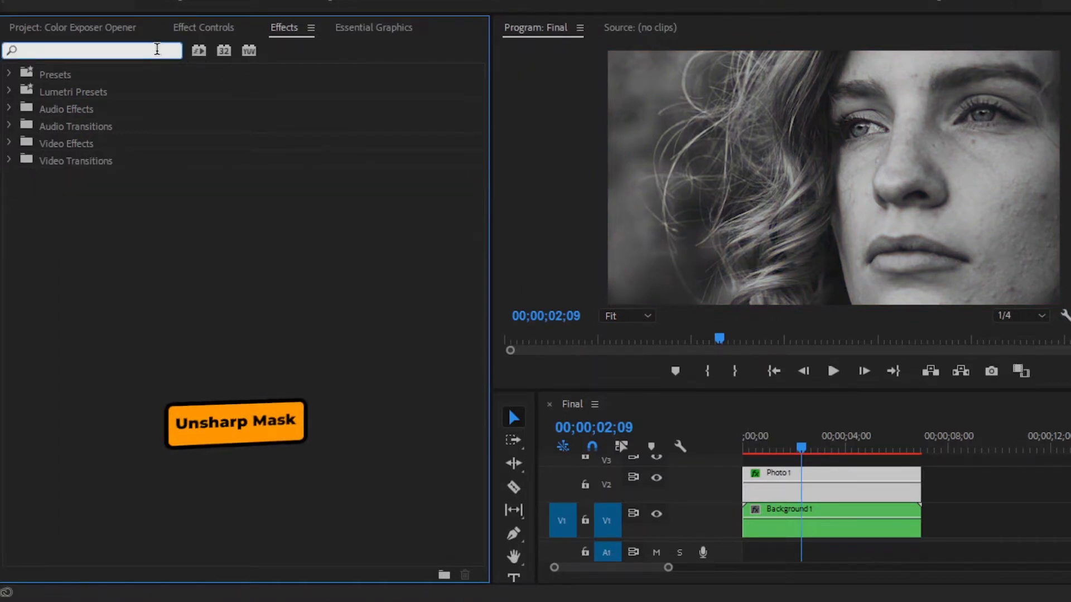
text(unsh)
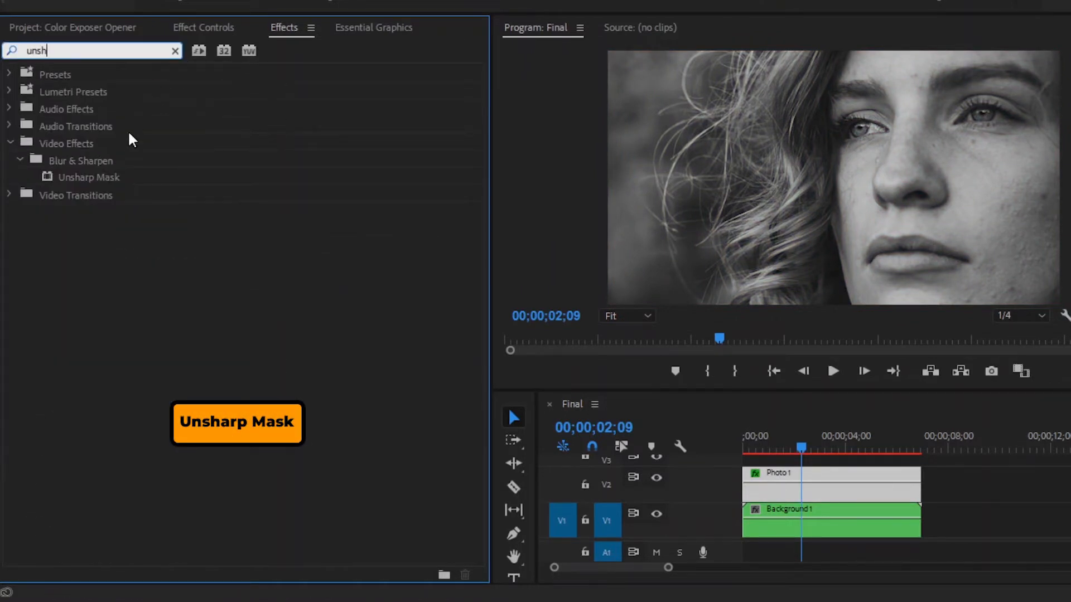
click(99, 181)
drag(95, 183, 769, 498)
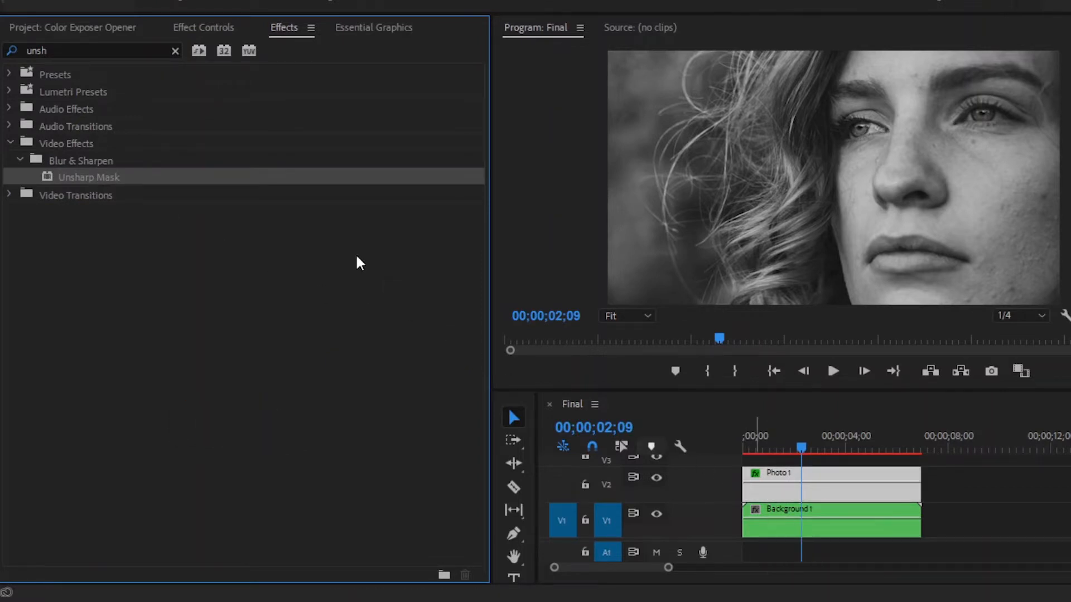
Step: Search the effects for "leve" and apply Auto Levels to the Photo 1 clip
click(175, 51)
click(164, 49)
text(leve)
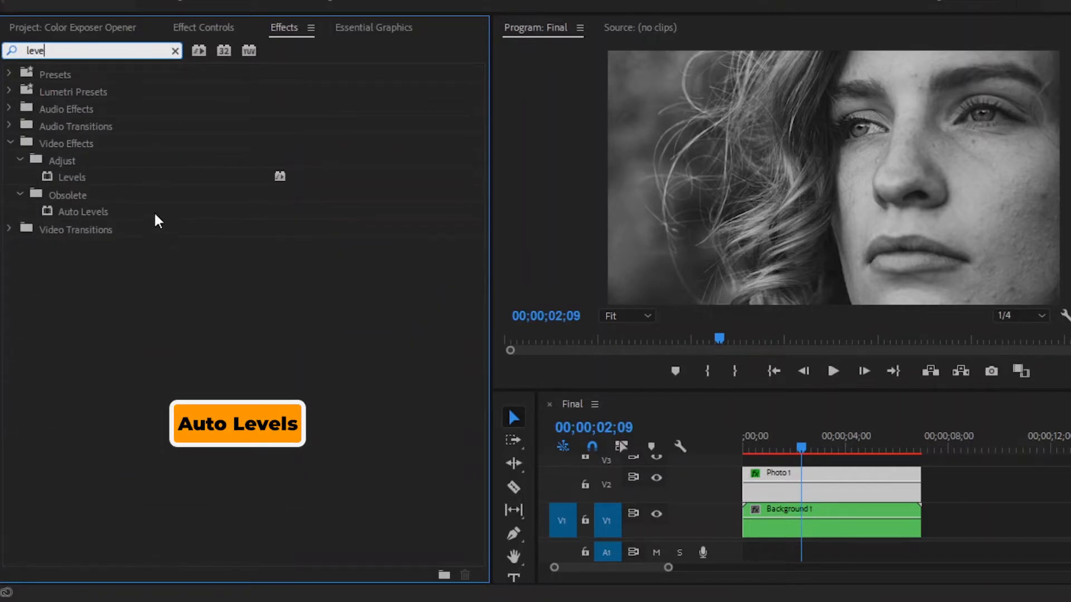
drag(95, 211, 771, 482)
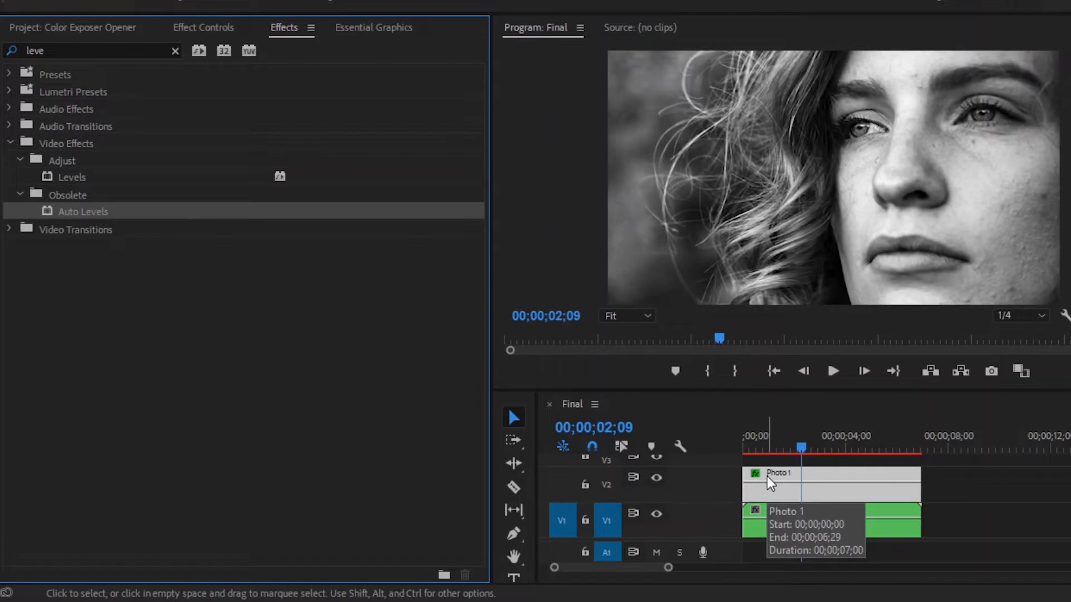
Step: Set the Unsharp Mask radius on the Photo 1 clip to 5.0
click(232, 29)
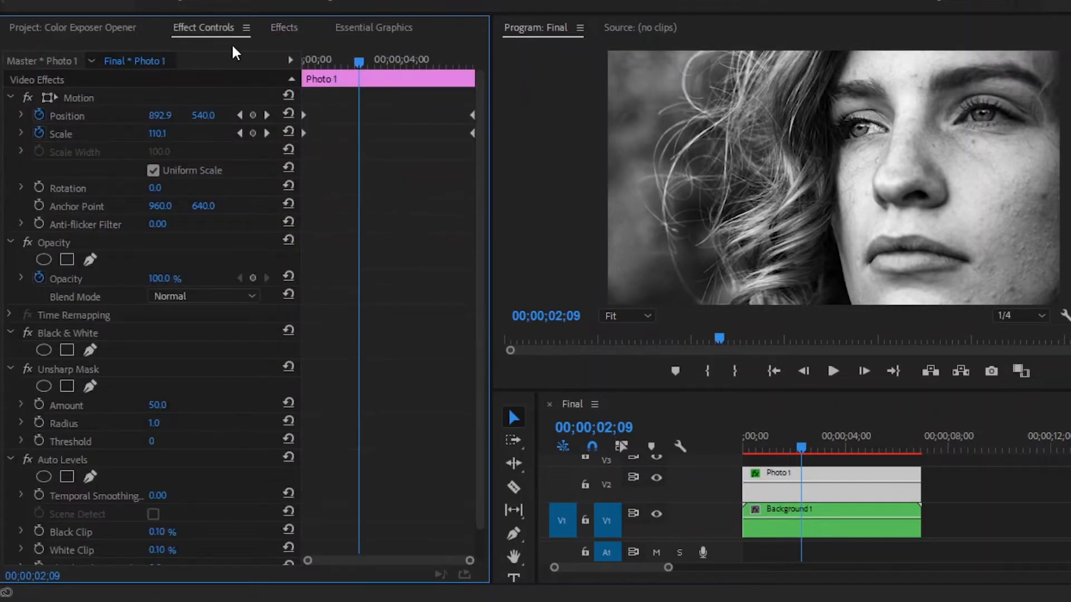
drag(480, 148, 482, 284)
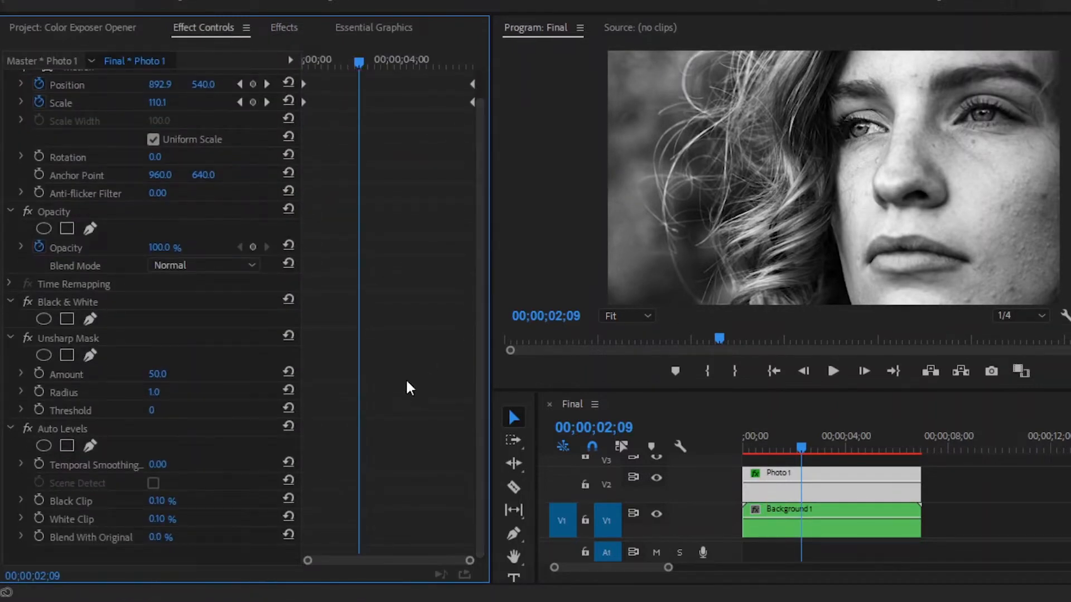
click(73, 394)
click(154, 393)
text(5)
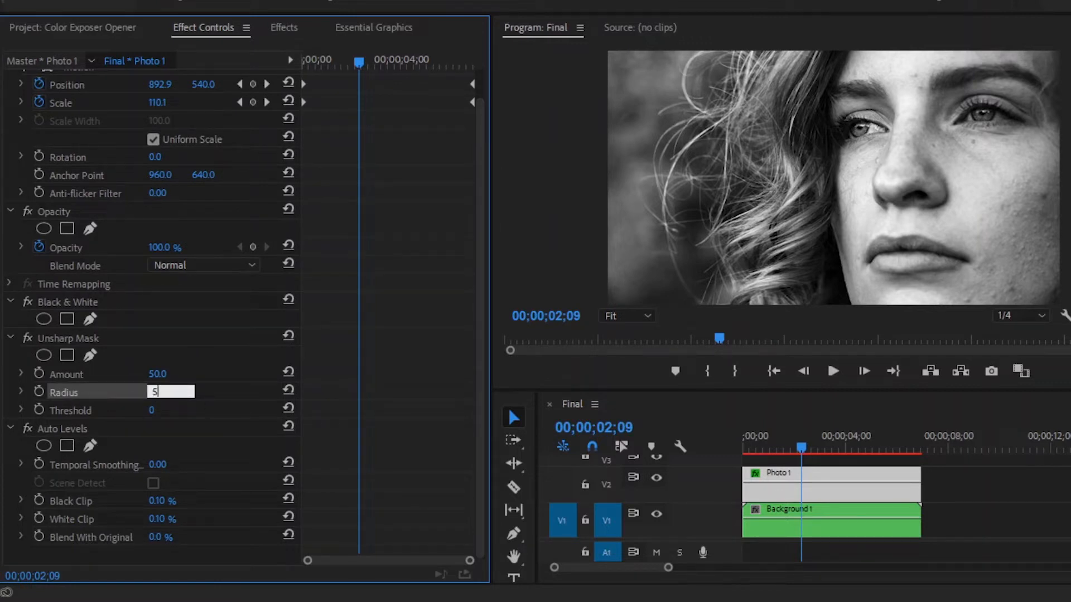
key(Return)
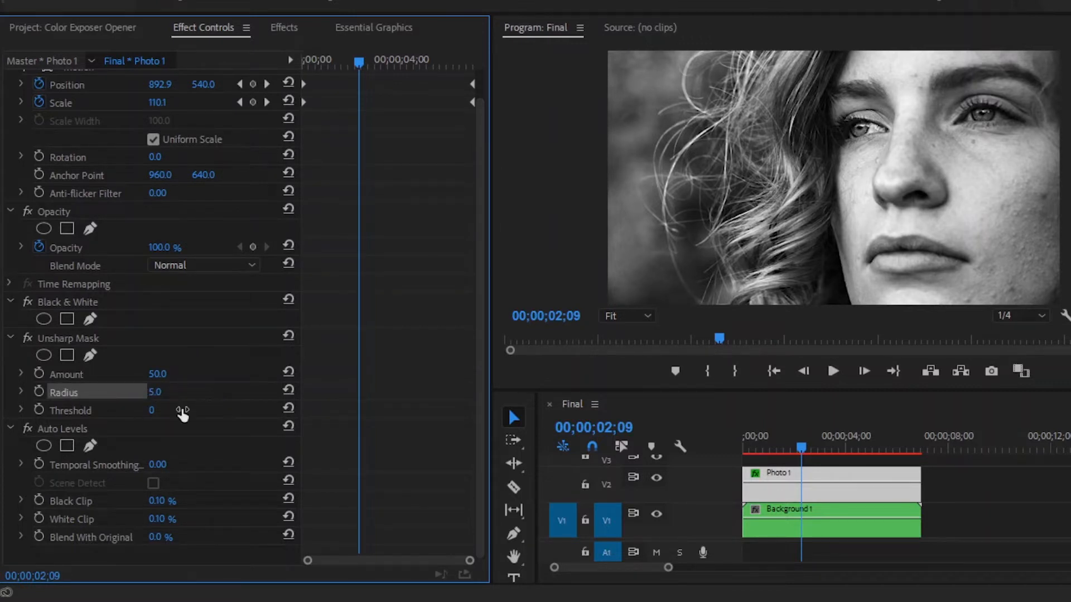
Step: Set Photo 1's Auto Levels White Clip to 0.03 % and Blend With Original to 15 %
click(68, 428)
click(159, 519)
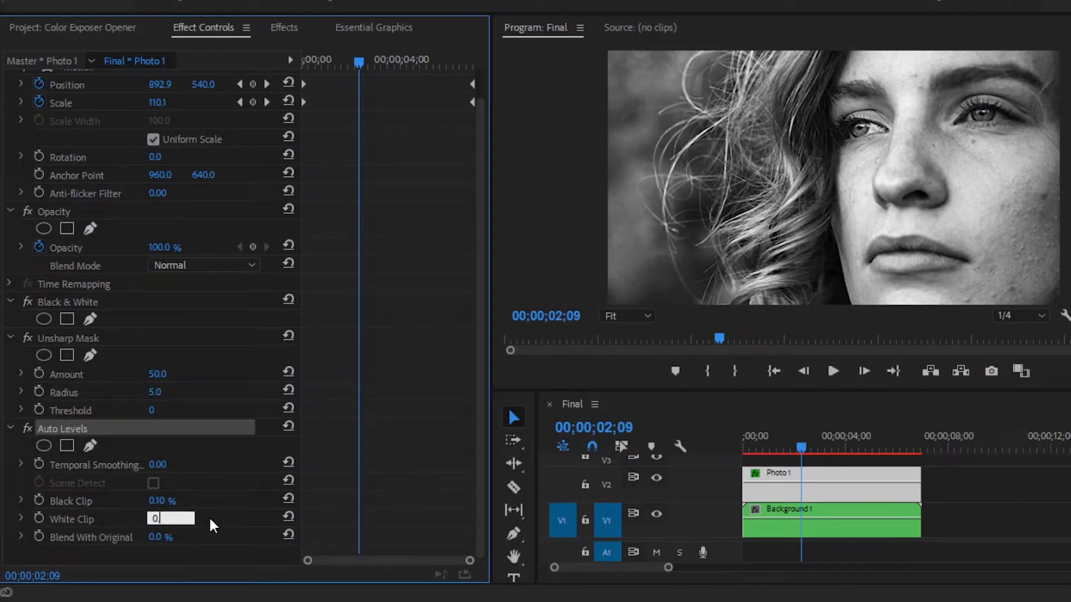
text(0.03)
key(Return)
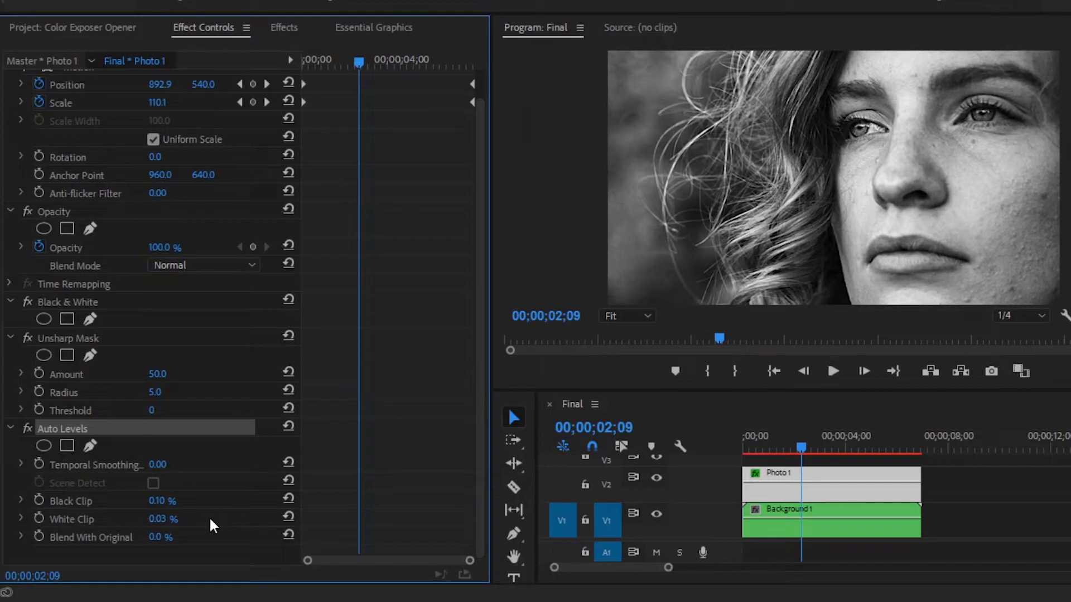
click(158, 537)
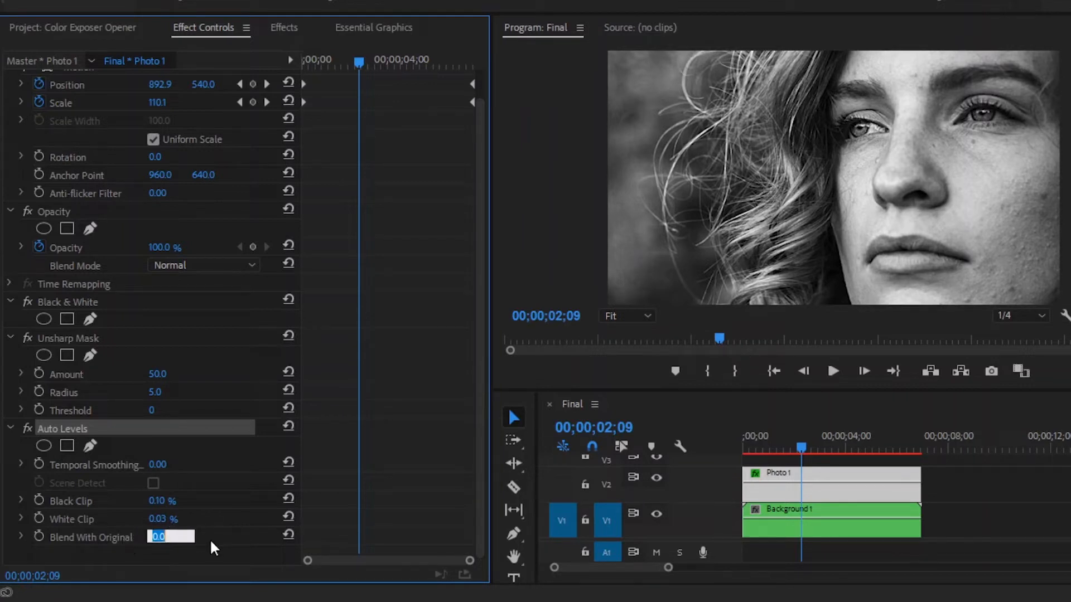
text(15)
key(Return)
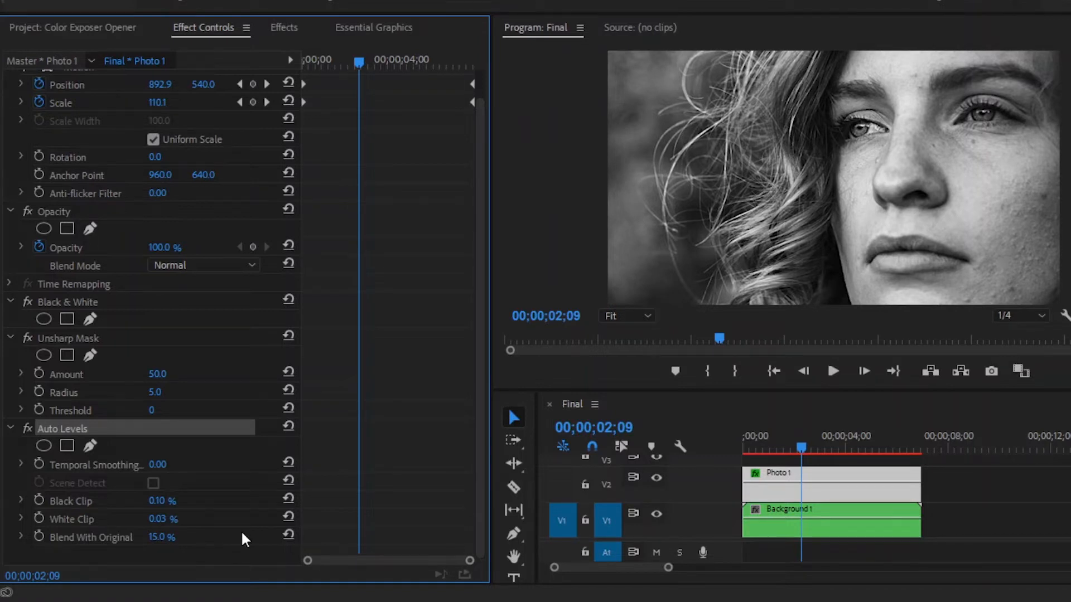
Step: Place the Color Matte on track V3 from the sequence start and extend it to the end of Photo 1
click(939, 495)
drag(914, 392, 915, 351)
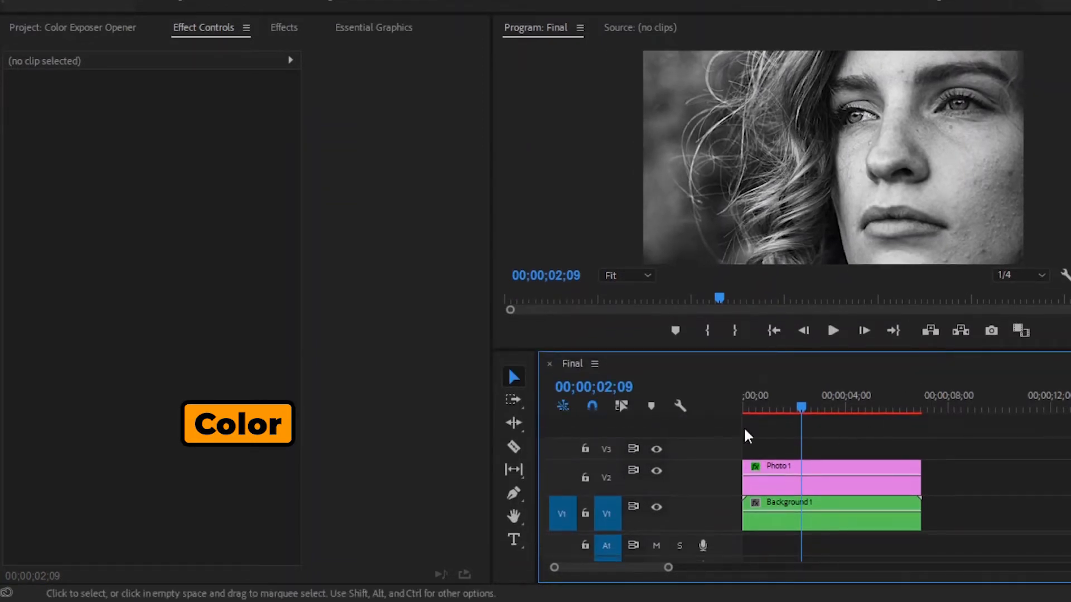
click(73, 27)
click(136, 129)
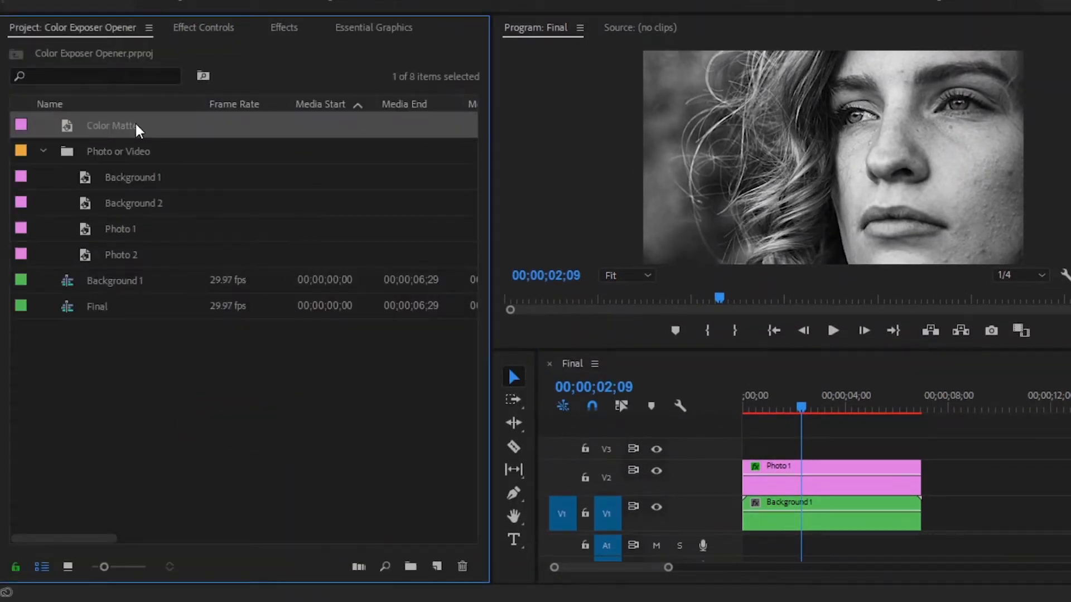
drag(137, 128, 700, 444)
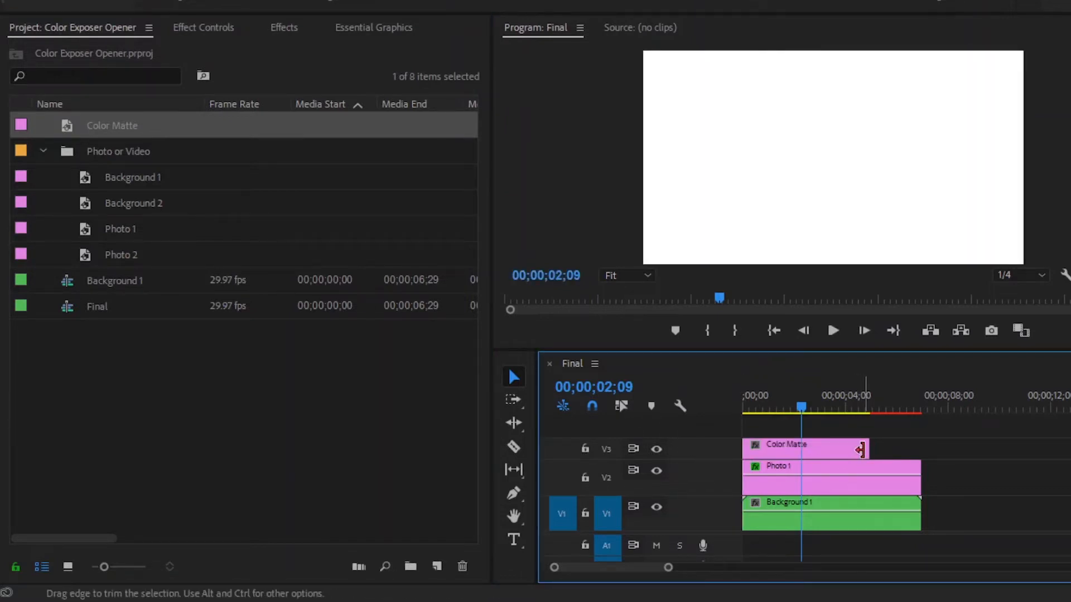
drag(877, 449, 920, 449)
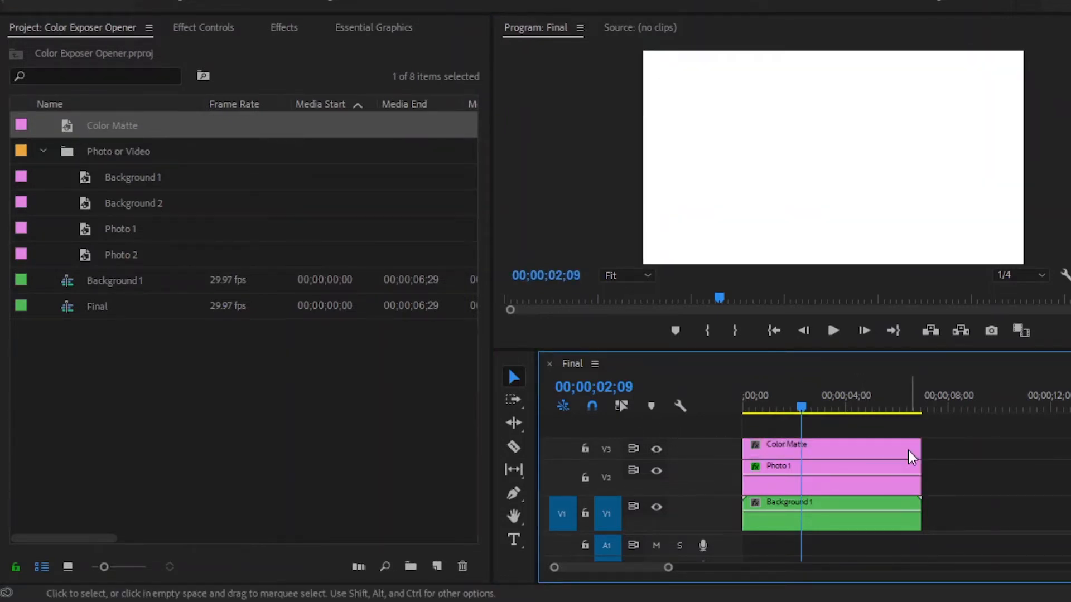
Step: Search the effects for "tint" and apply Tint to the Color Matte clip
click(905, 458)
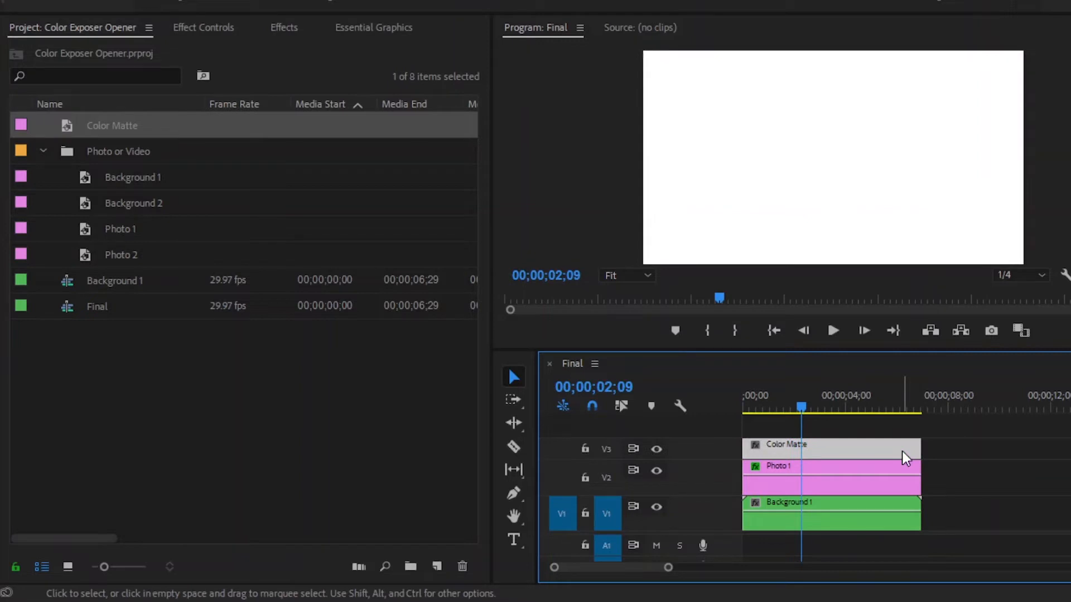
click(283, 28)
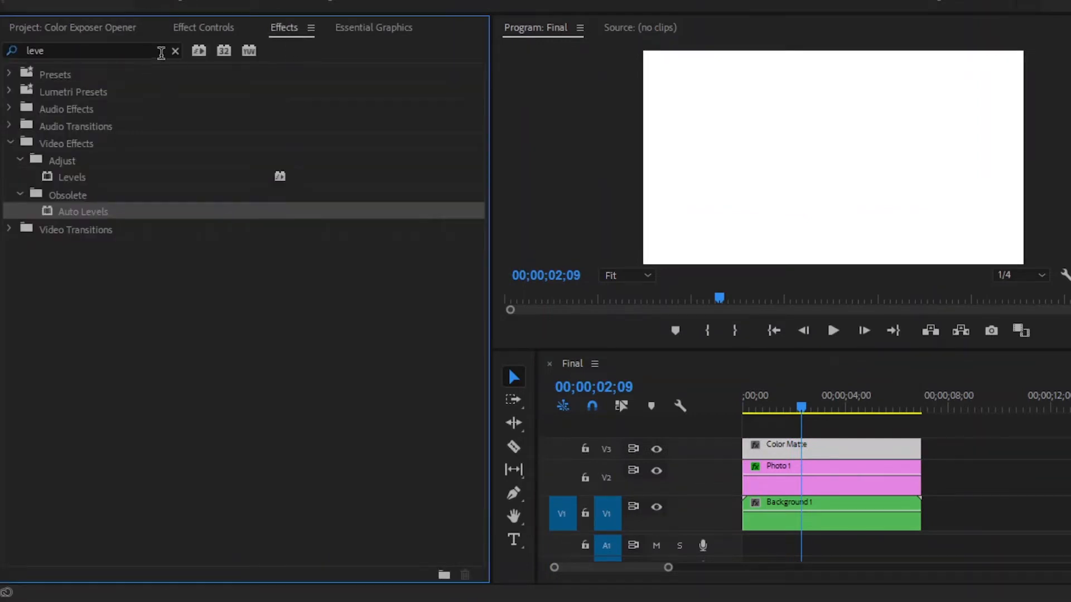
click(175, 52)
click(137, 49)
text(t)
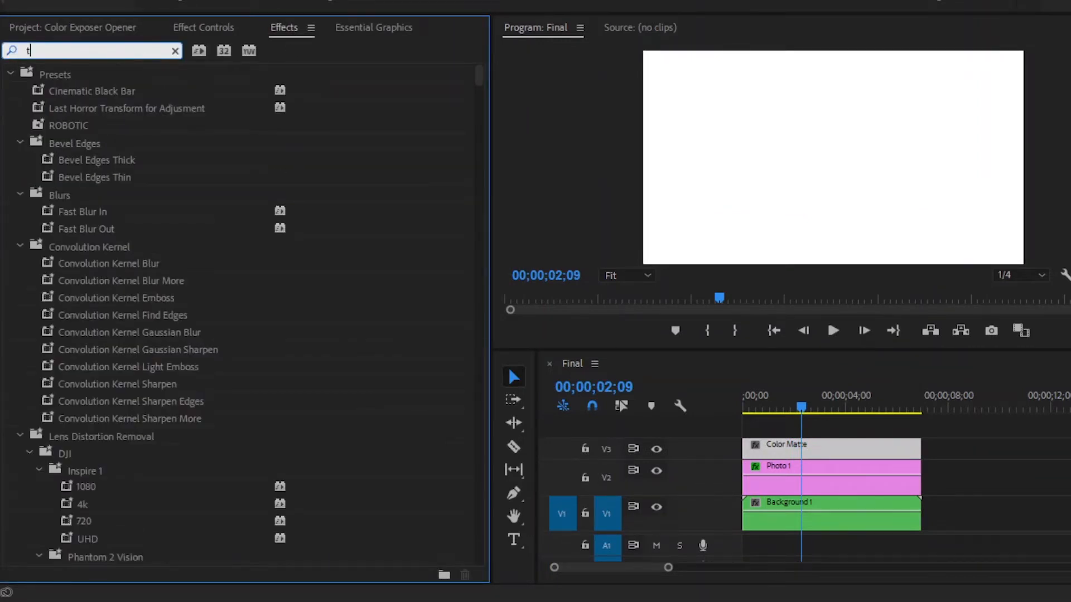
text(int)
drag(65, 177, 760, 455)
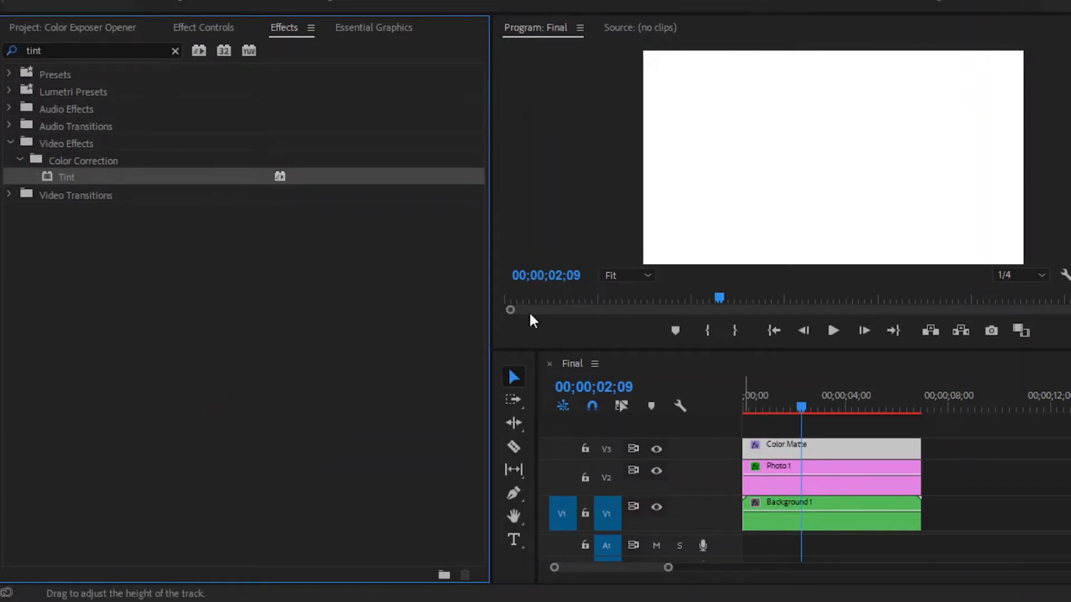
Step: Set the Color Matte's Tint Map White To color to ff9600
click(204, 28)
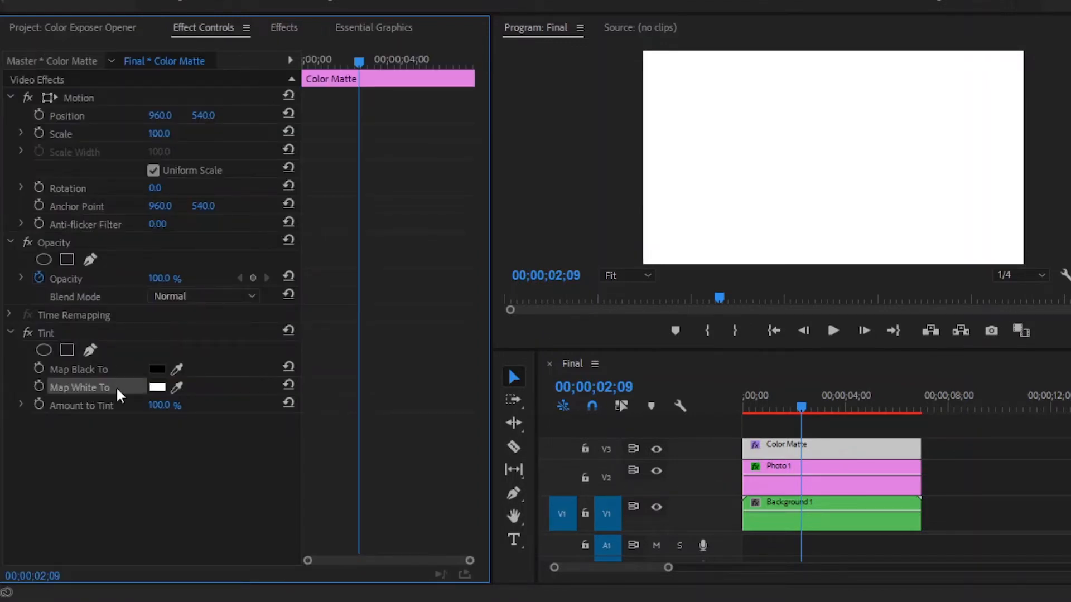
click(157, 387)
drag(722, 419, 678, 419)
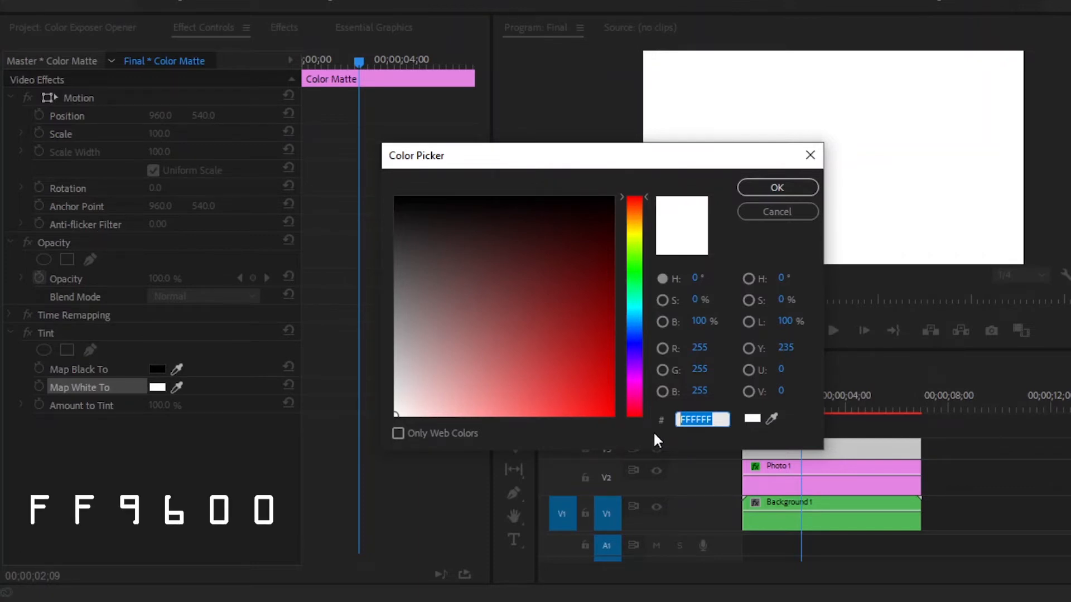
text(ff9600)
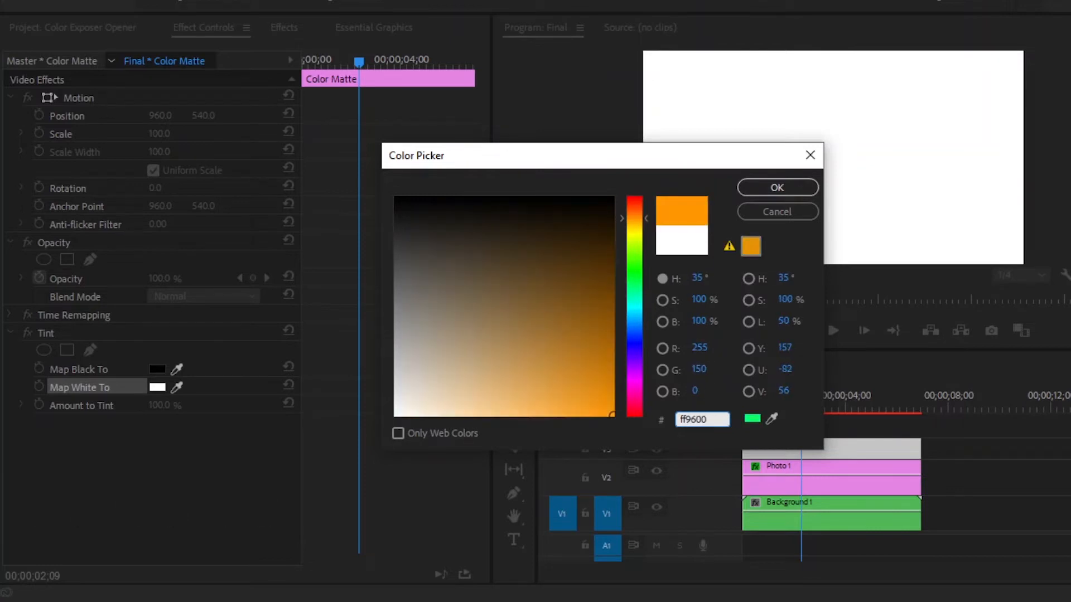
click(777, 194)
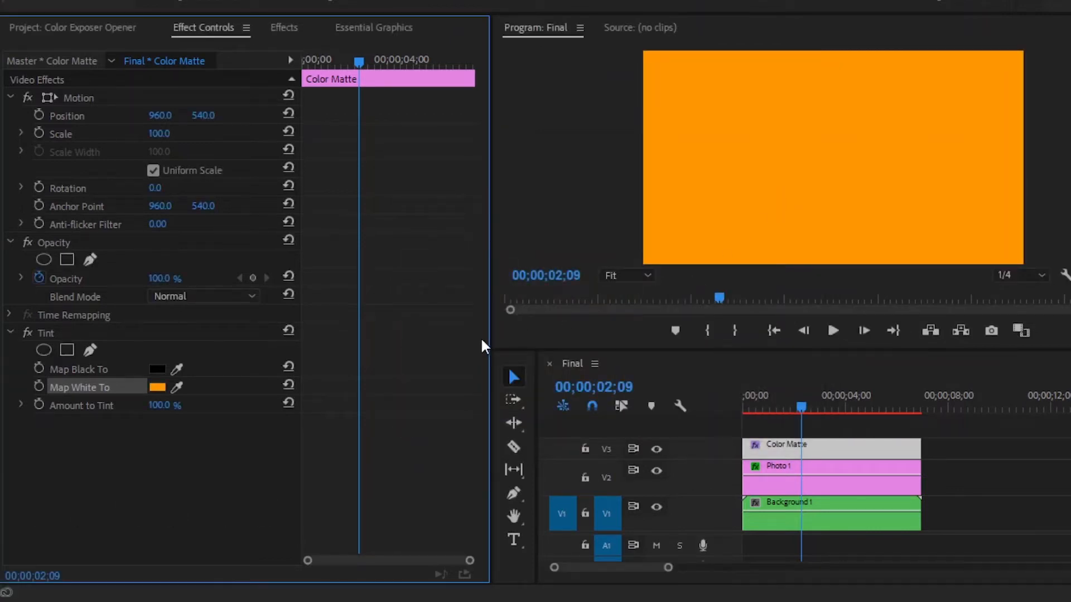
Step: Set the Color Matte's blend mode to Color, turn off its opacity keyframing and set its opacity to 85 %
click(181, 299)
scroll(199, 275, down, 2)
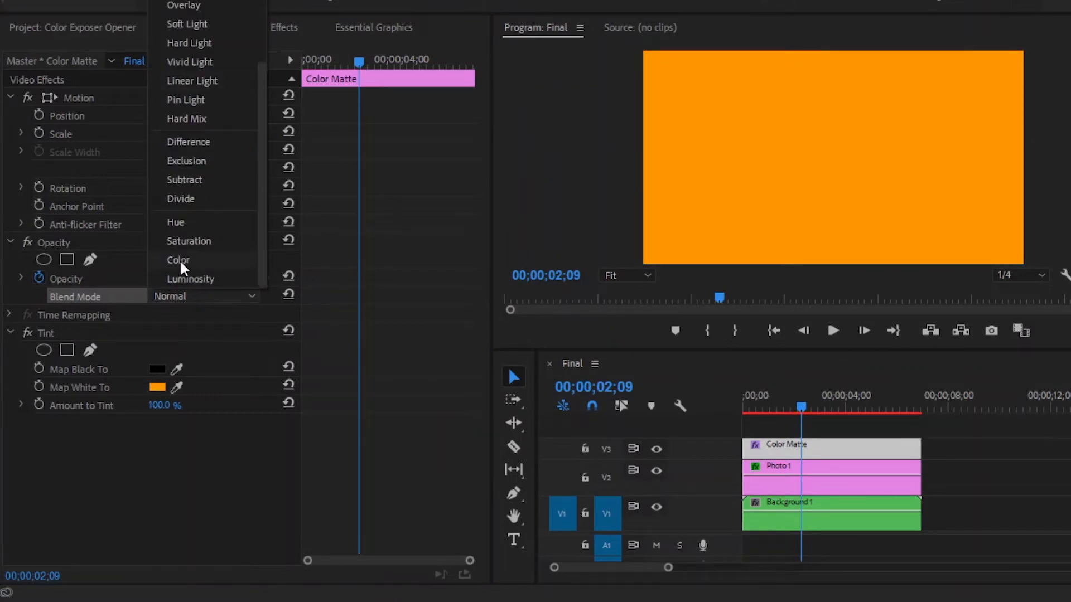
click(186, 260)
click(39, 277)
click(168, 278)
text(85)
key(Return)
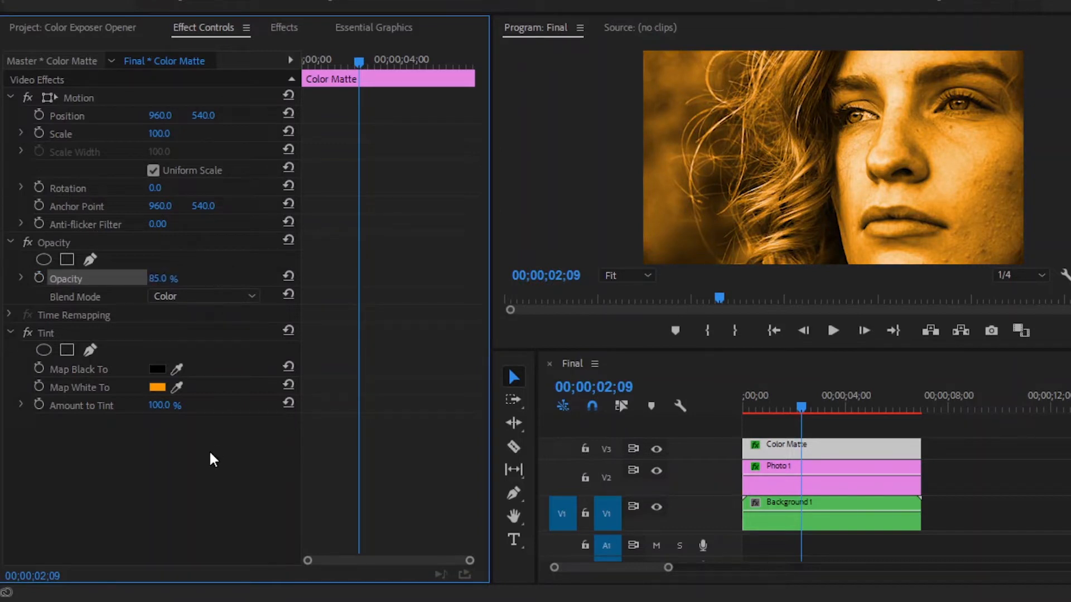
Step: Nest the Color Matte and Photo 1 clips together as a sequence named "Photo 1"
click(948, 452)
drag(965, 449, 848, 491)
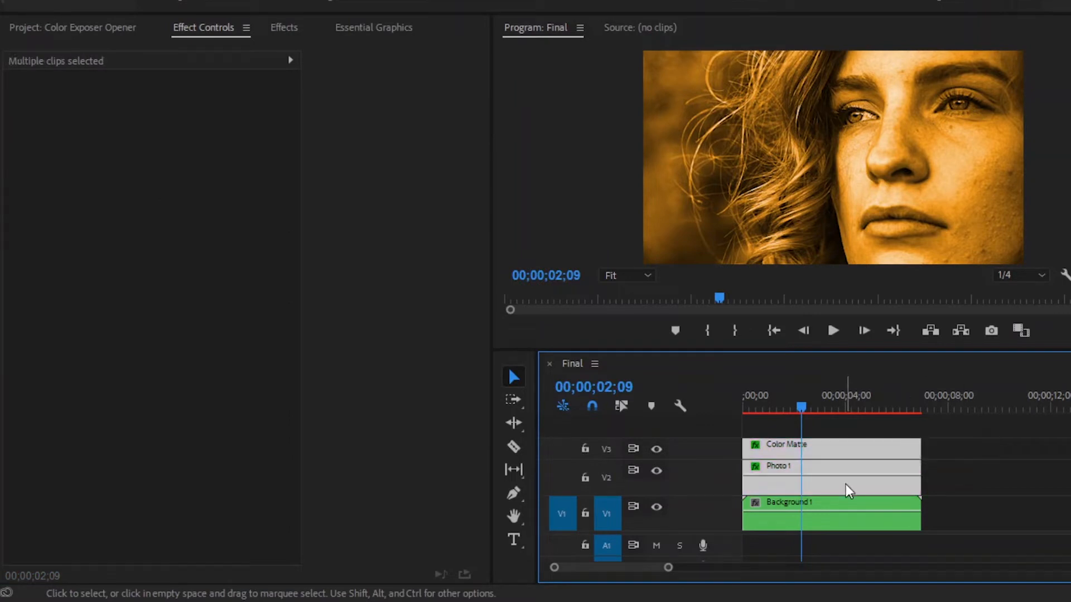
right_click(831, 457)
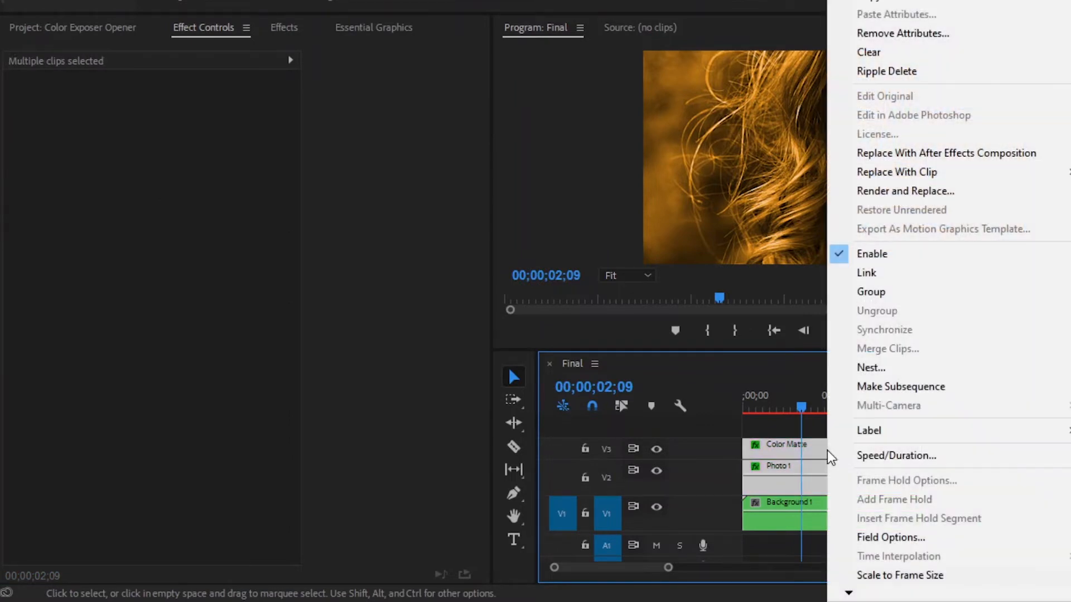
click(844, 368)
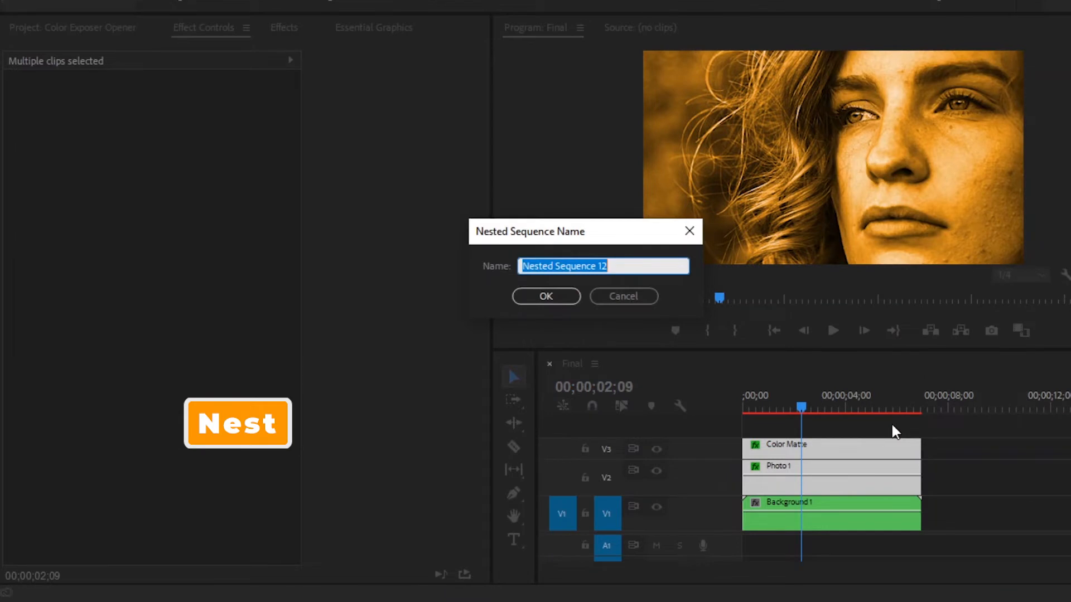
text(Photo 1)
key(Return)
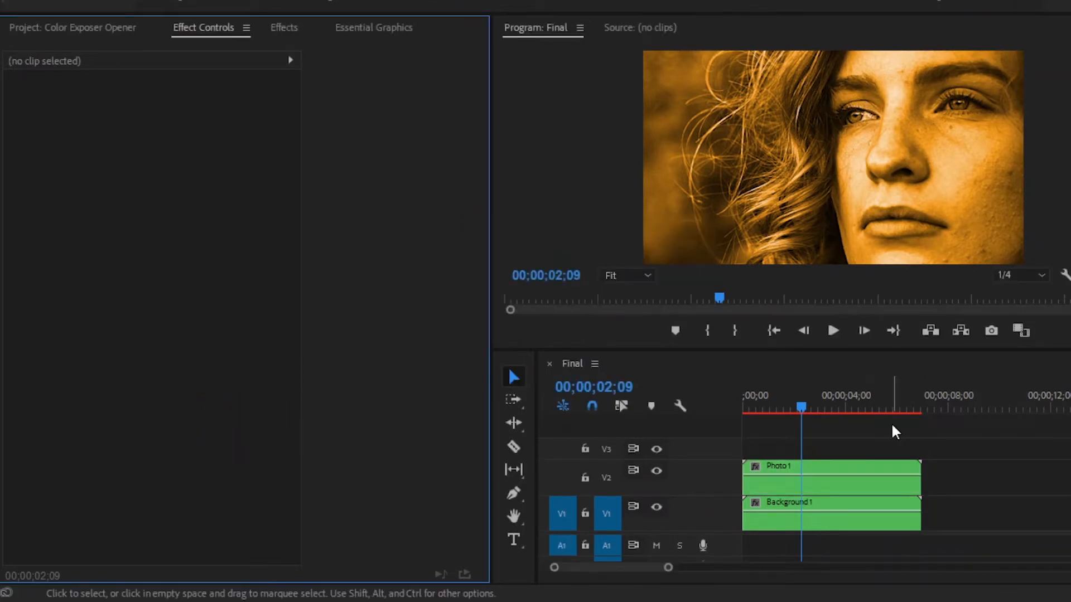
Step: Set the blend mode of the nested Photo 1 clip to Lighten
click(854, 486)
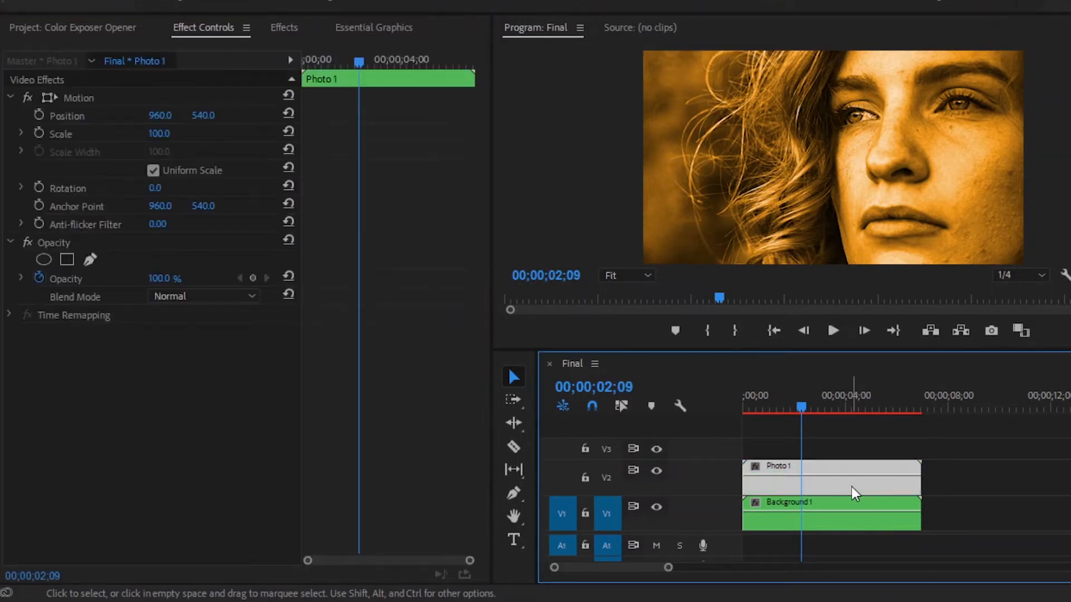
click(198, 304)
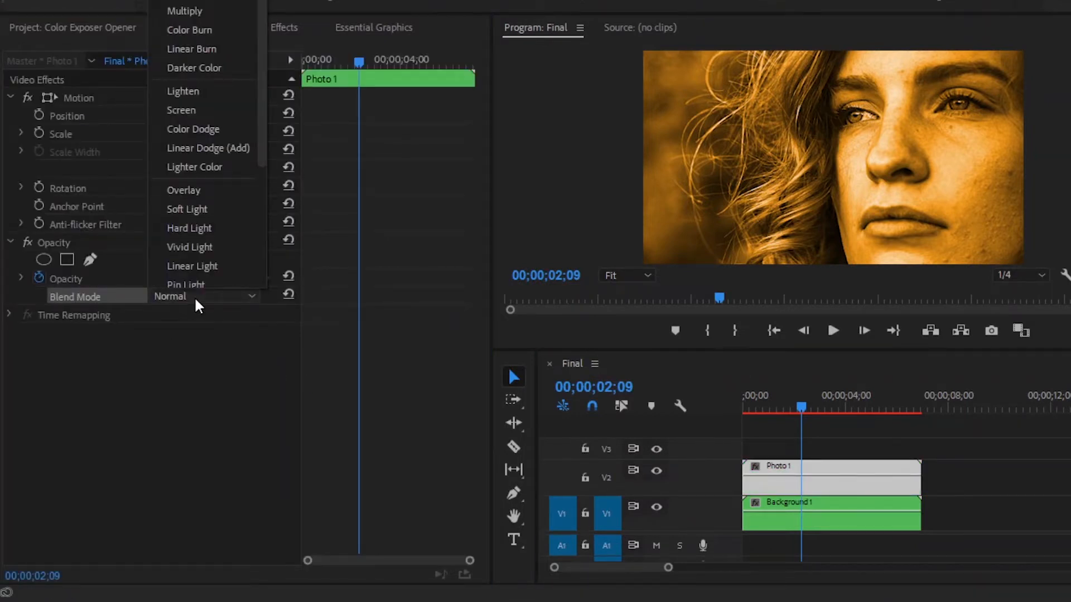
click(181, 92)
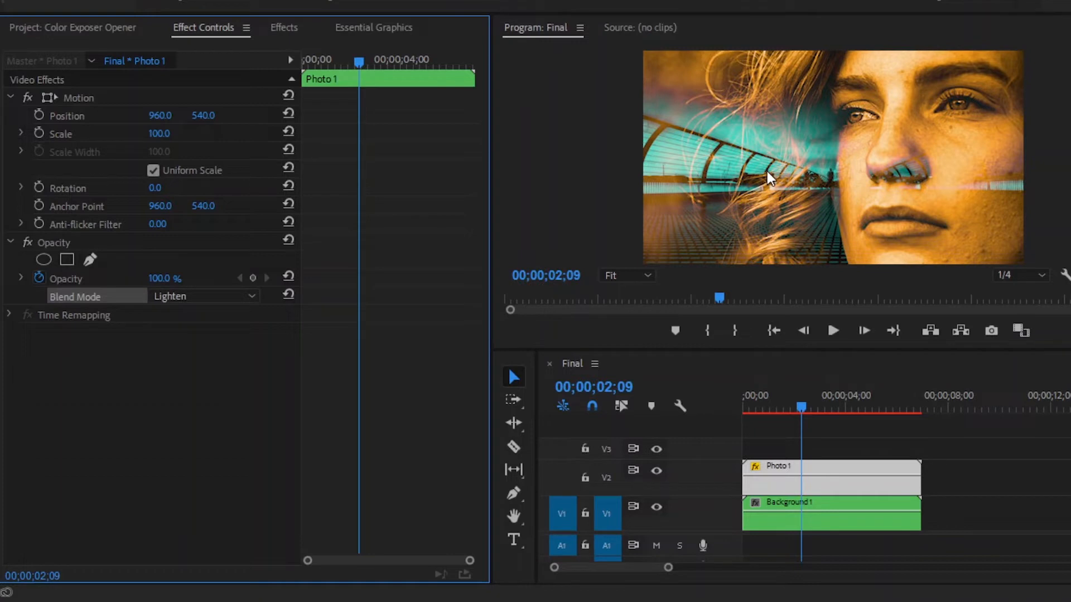
Step: Nest the Photo 1 and Background 1 clips together as a sequence named "Scene 1"
click(957, 457)
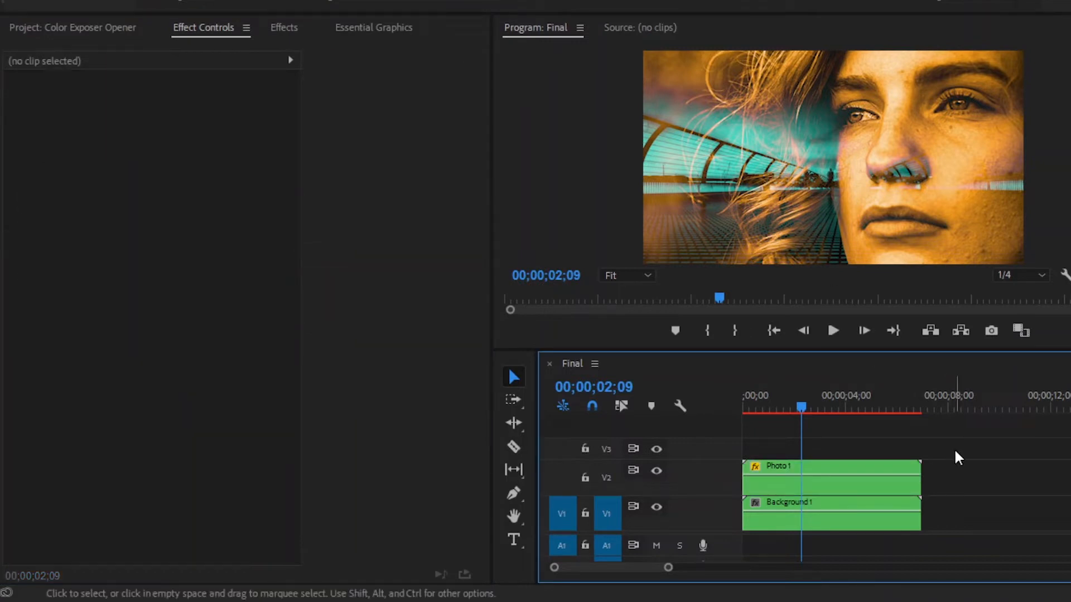
drag(961, 462, 868, 492)
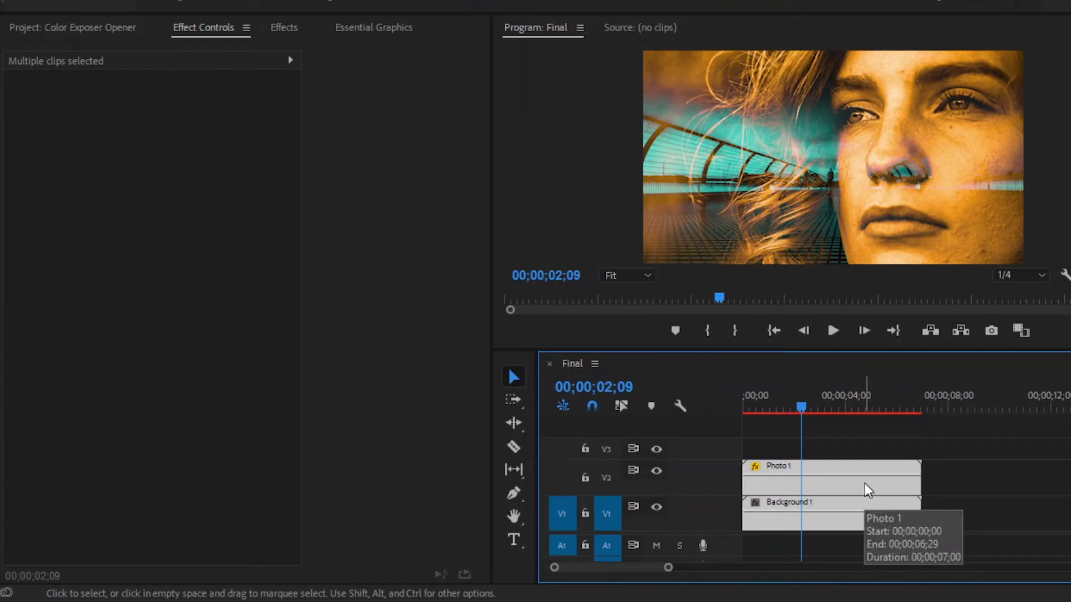
right_click(868, 492)
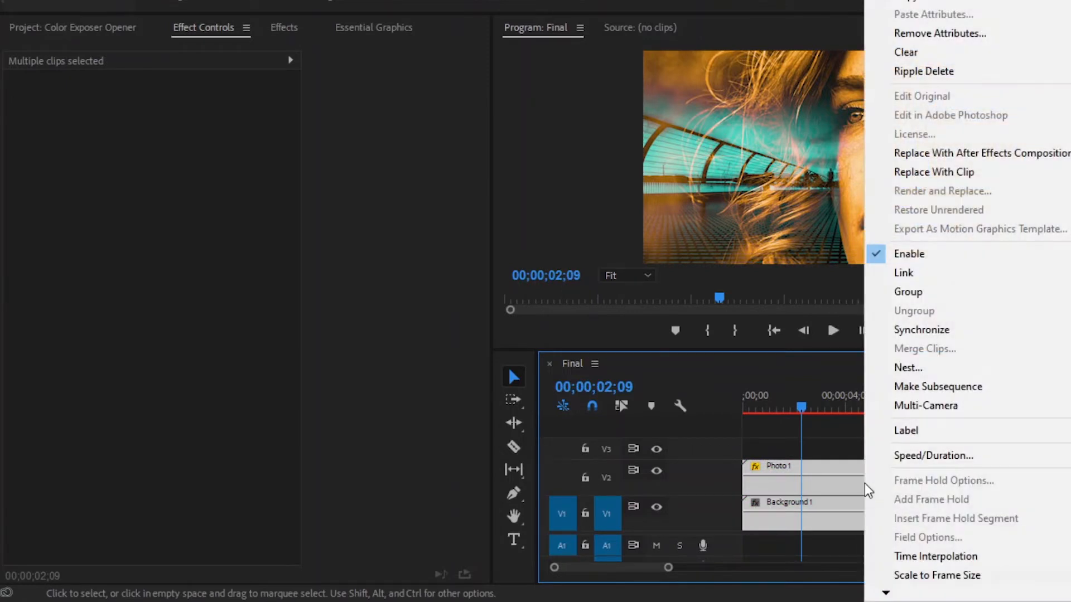
click(908, 367)
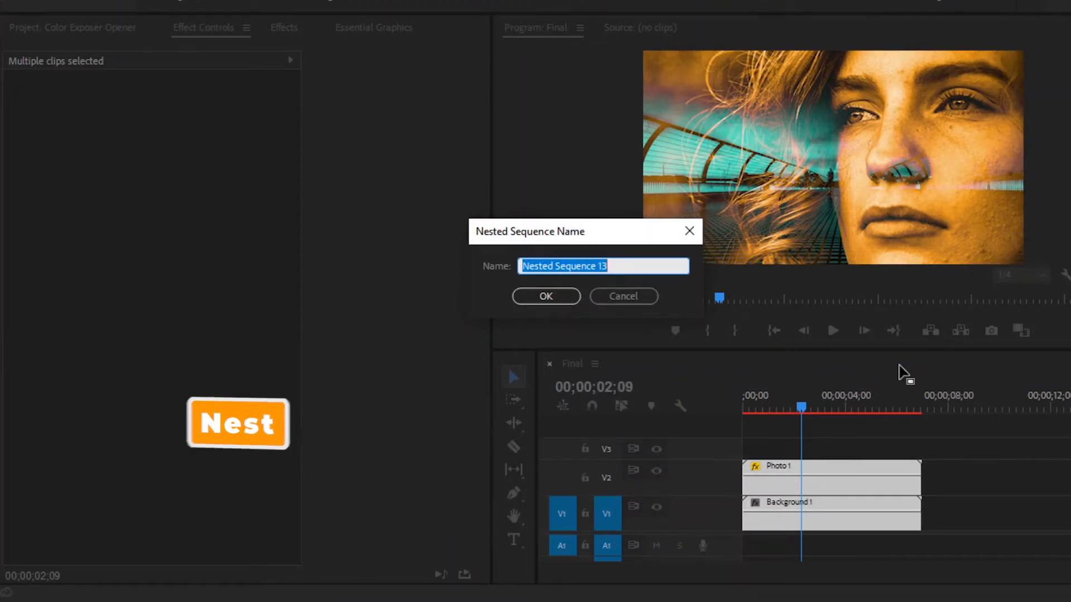
text(Scene 1)
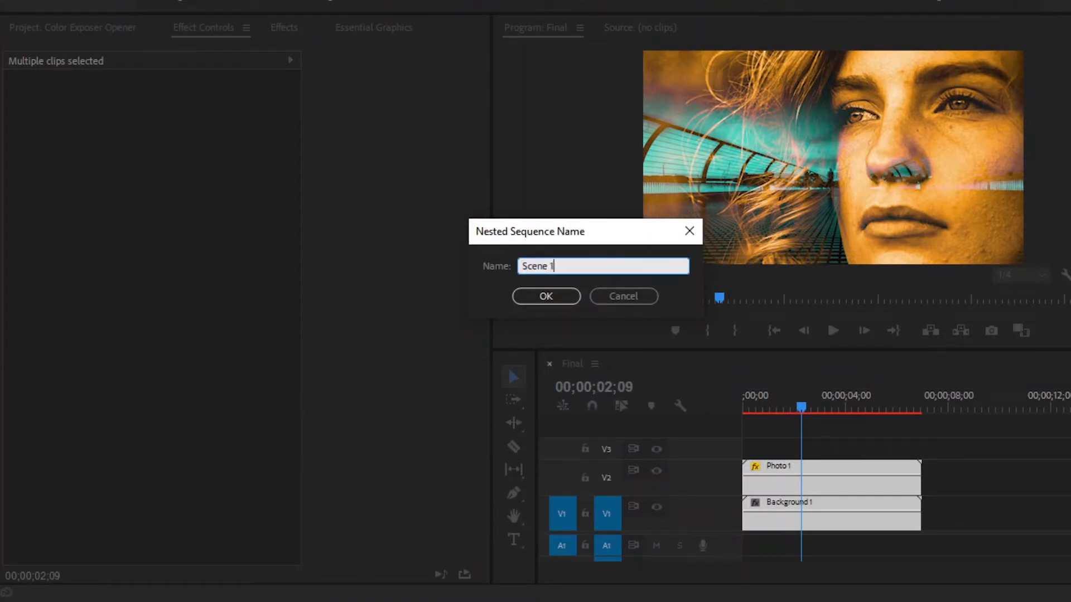
click(559, 297)
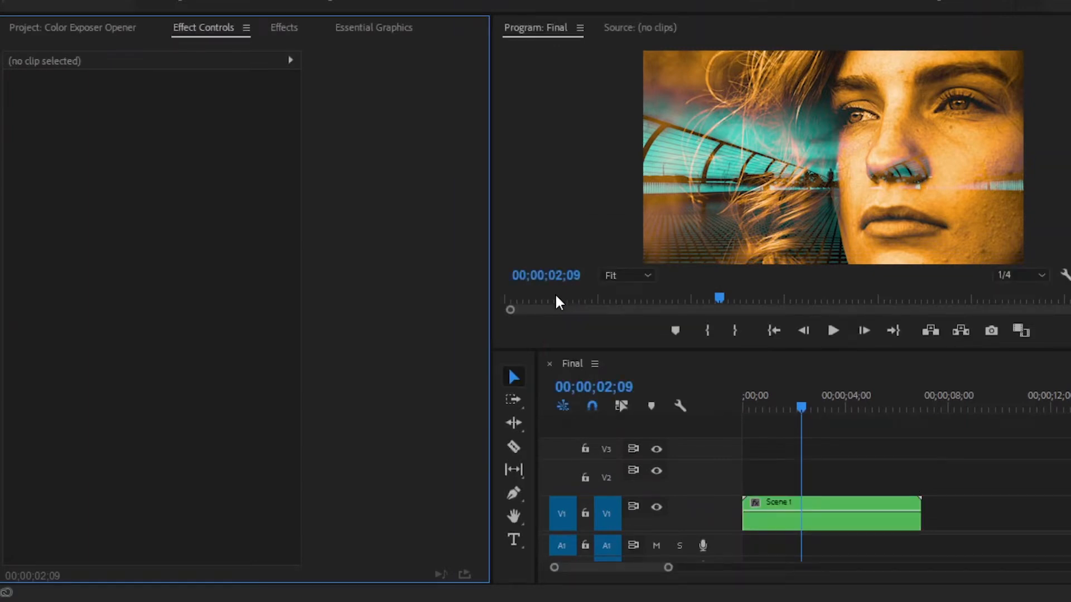
Step: Duplicate the Background 1 sequence in the project and rename the copy "Background 2"
click(117, 33)
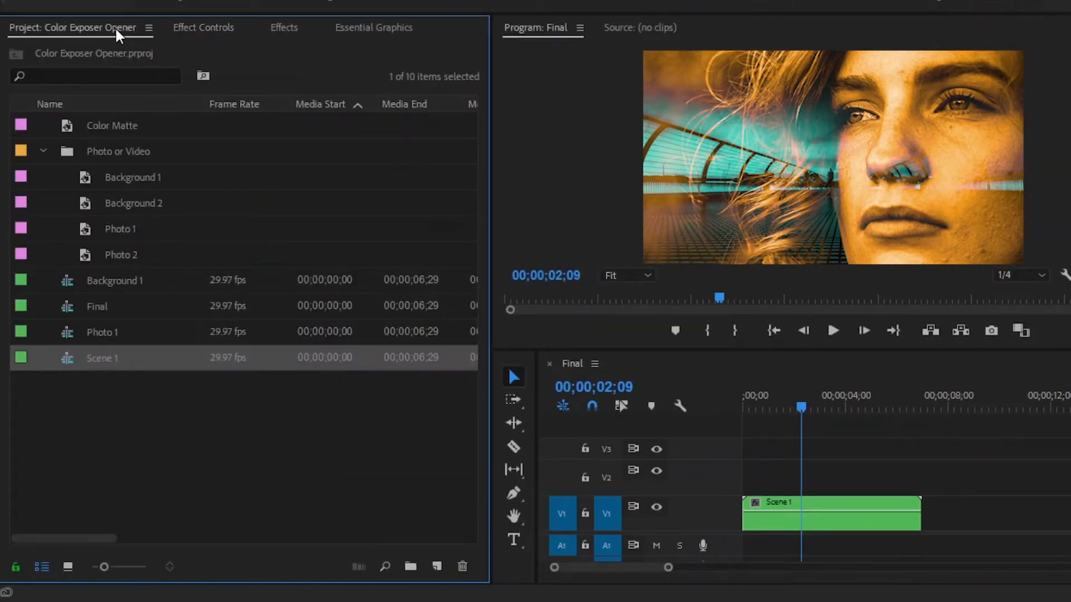
click(209, 456)
click(122, 282)
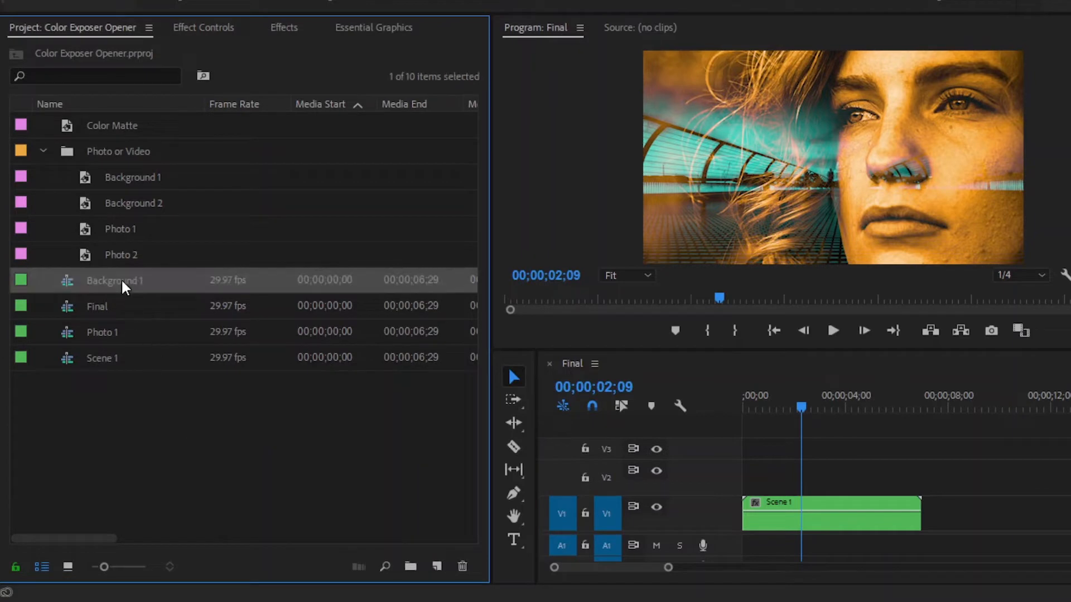
click(124, 338)
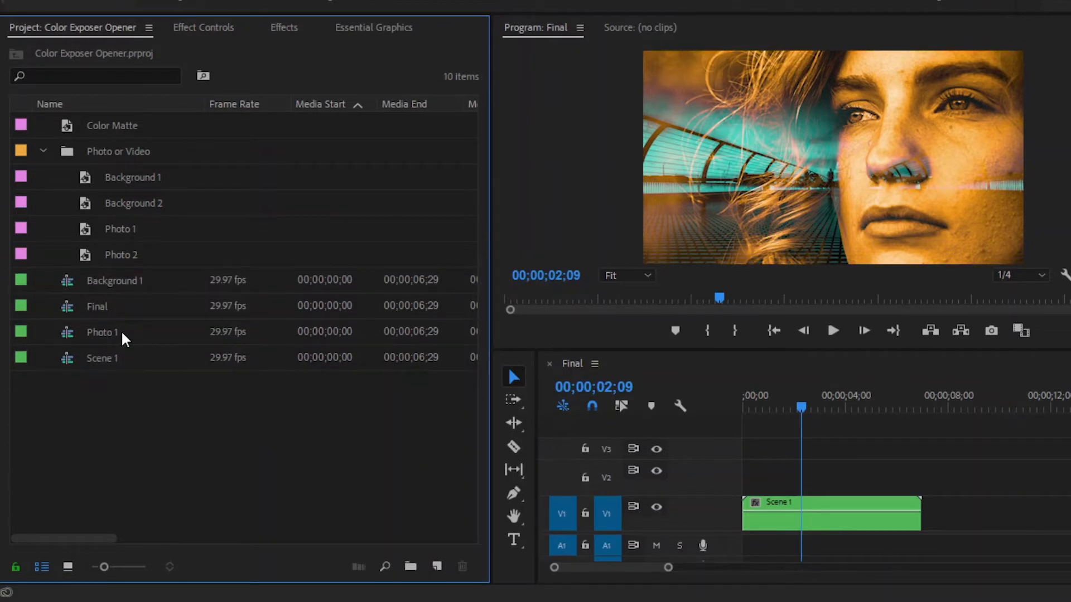
click(110, 338)
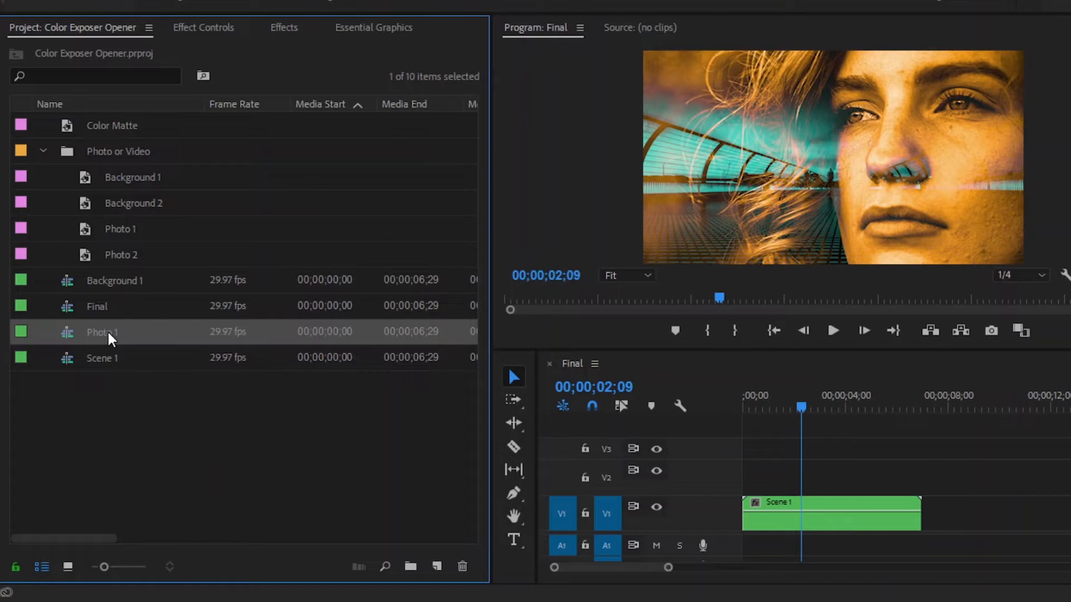
click(130, 288)
right_click(130, 288)
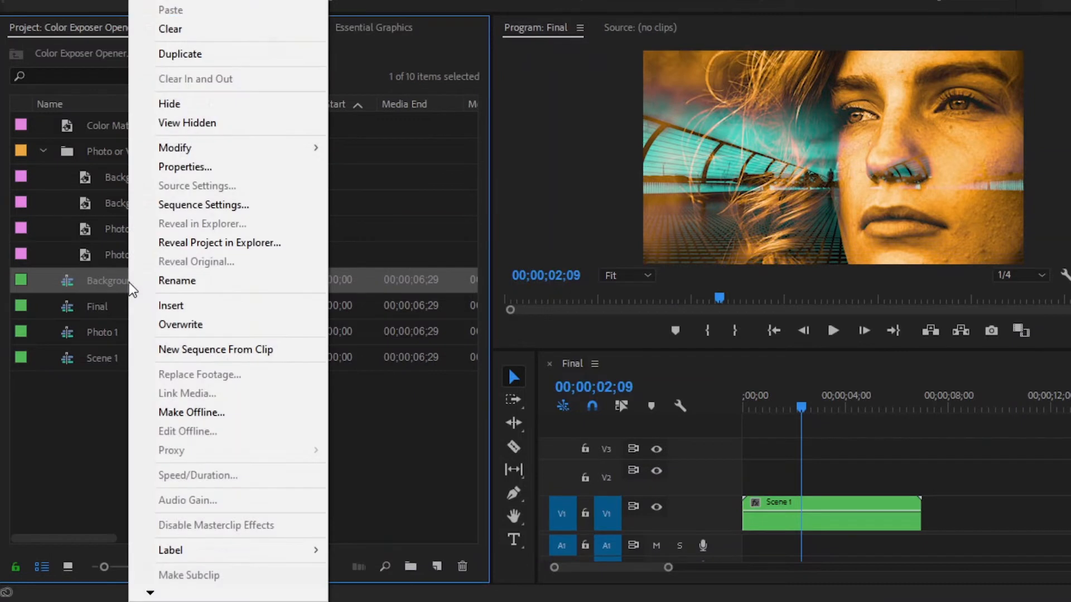
click(186, 58)
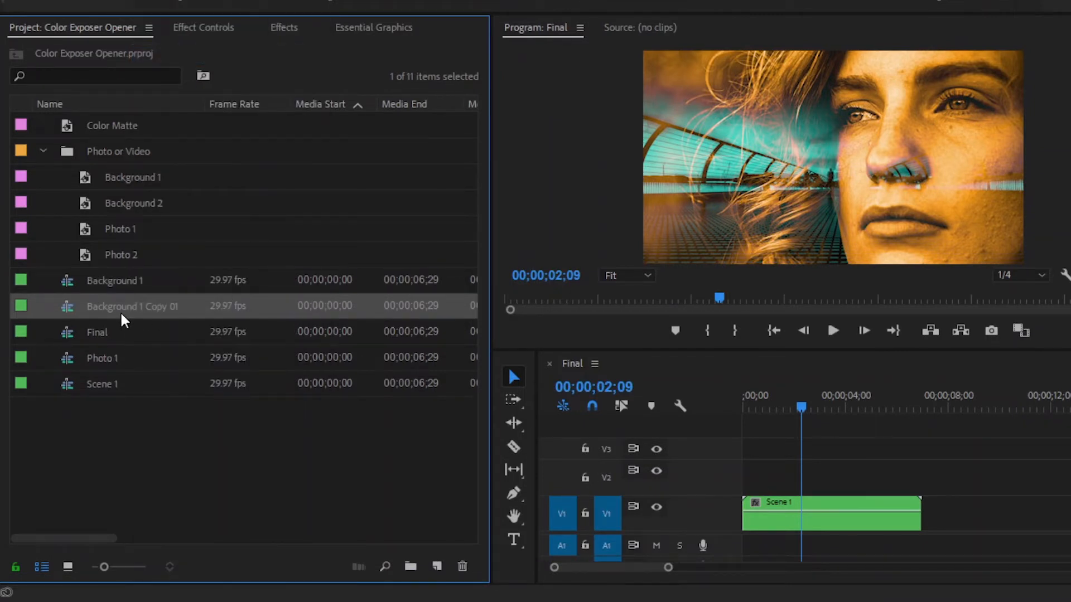
click(146, 311)
click(190, 305)
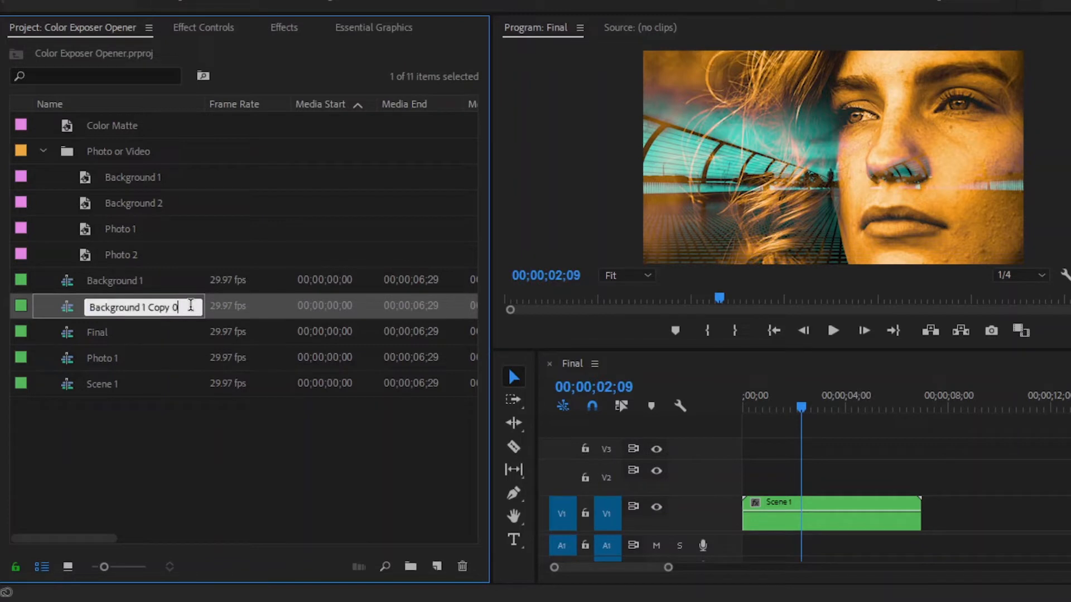
text(2)
key(Tab)
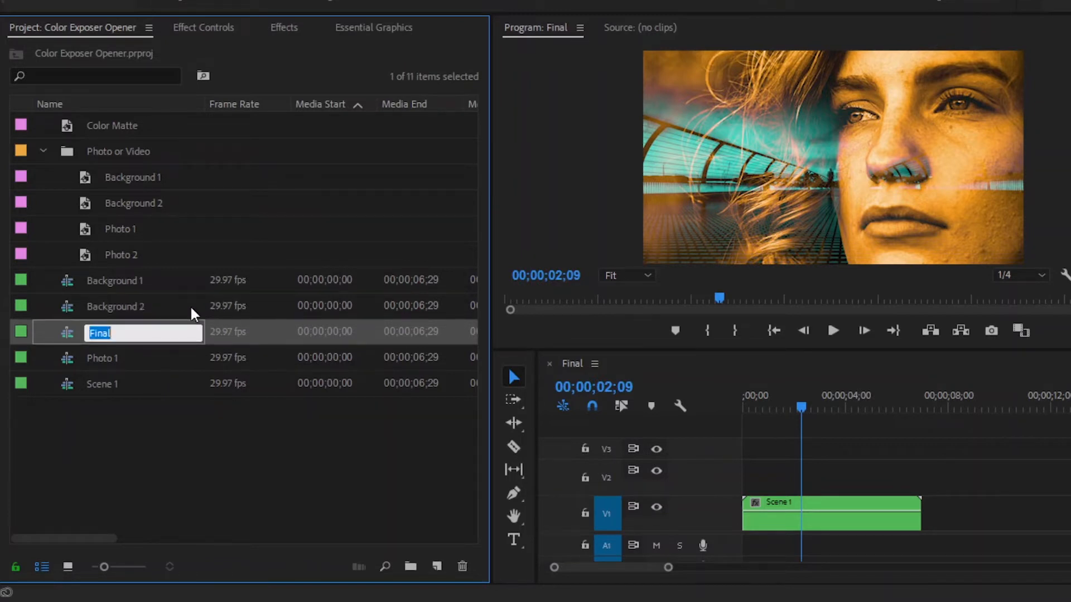
Step: Duplicate the Photo 1 sequence in the project and rename the copy "Photo 2"
click(114, 367)
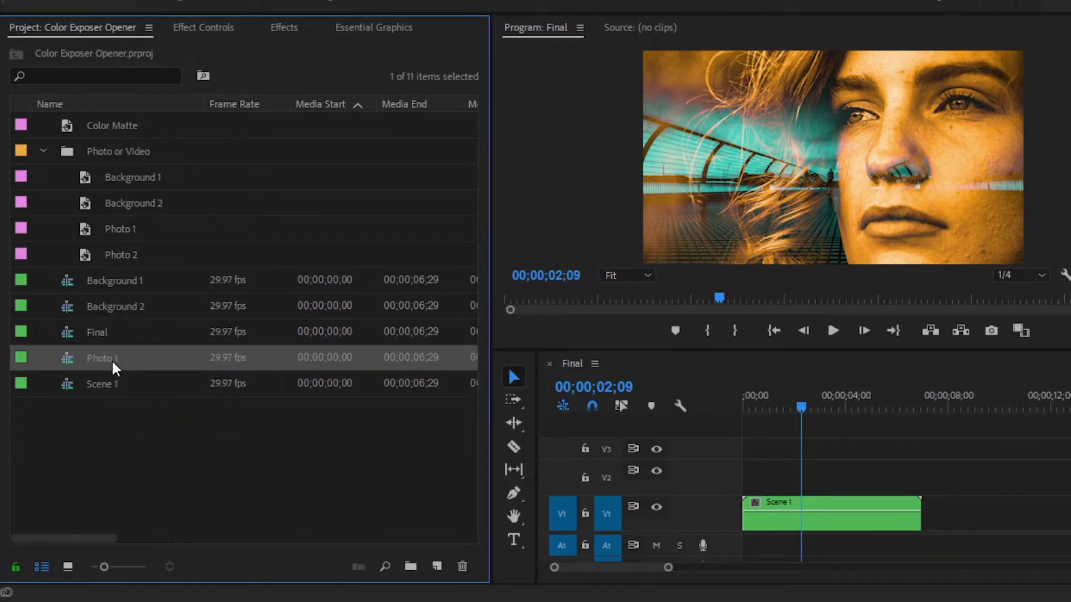
right_click(114, 367)
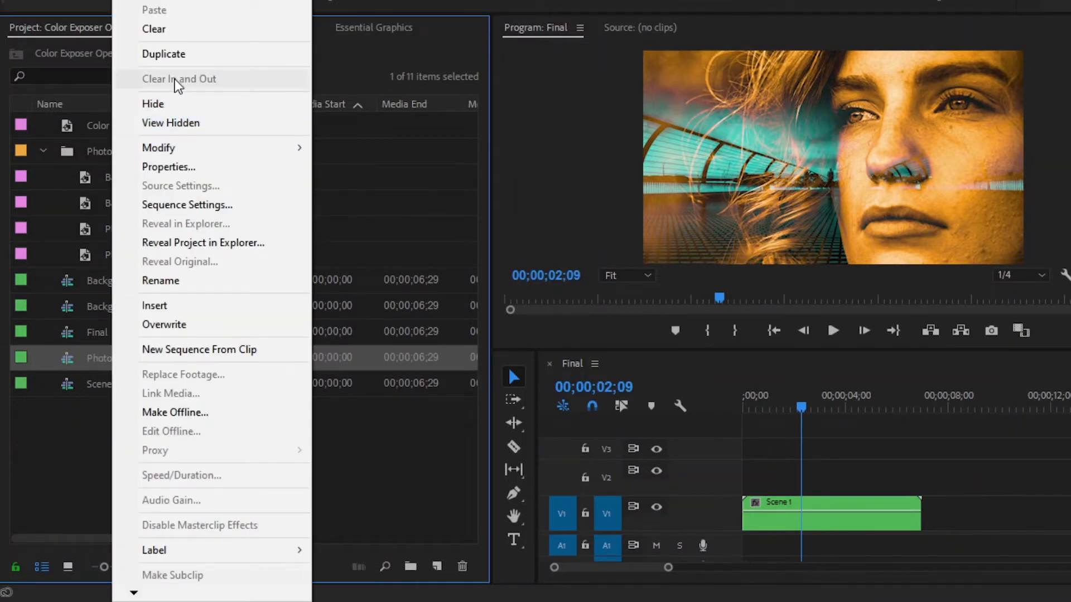
click(170, 54)
click(129, 384)
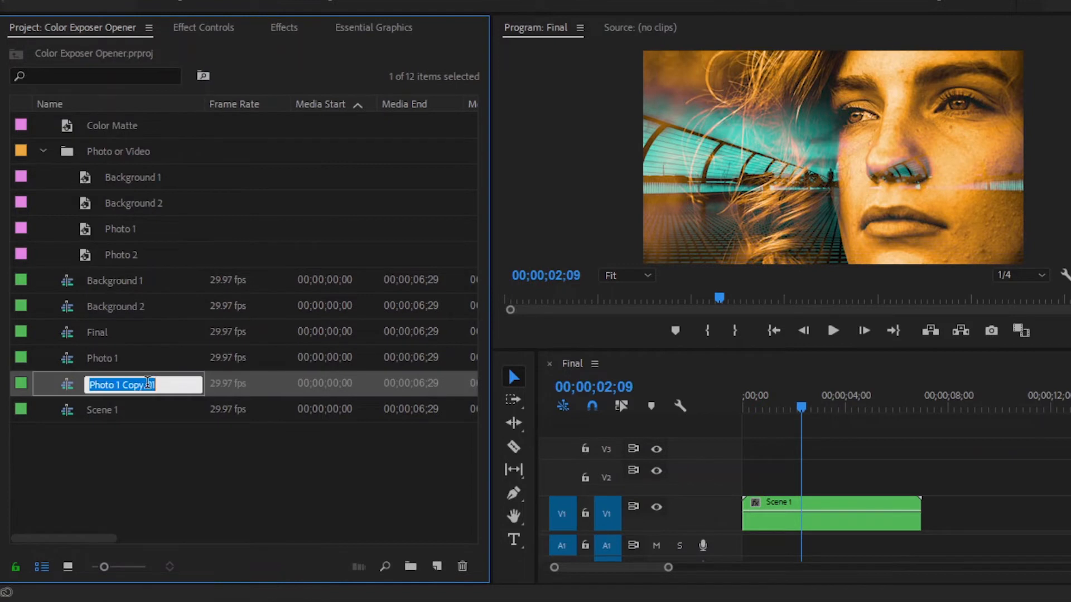
key(End)
key(BackSpace)
key(BackSpace)
key(BackSpace)
key(BackSpace)
key(BackSpace)
key(BackSpace)
key(BackSpace)
key(BackSpace)
key(BackSpace)
key(BackSpace)
text(2)
key(Tab)
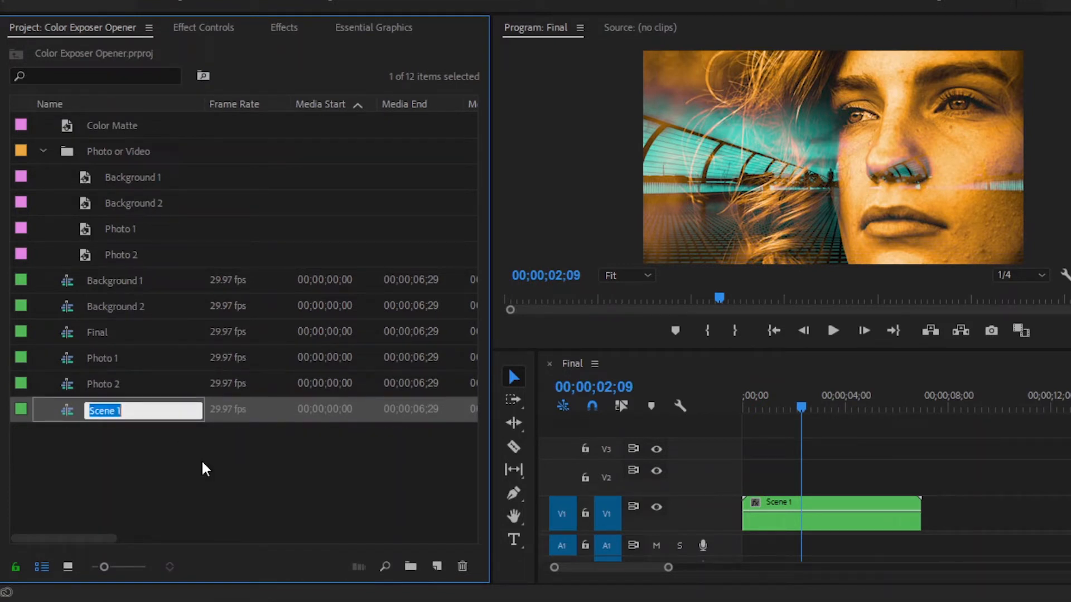
click(202, 463)
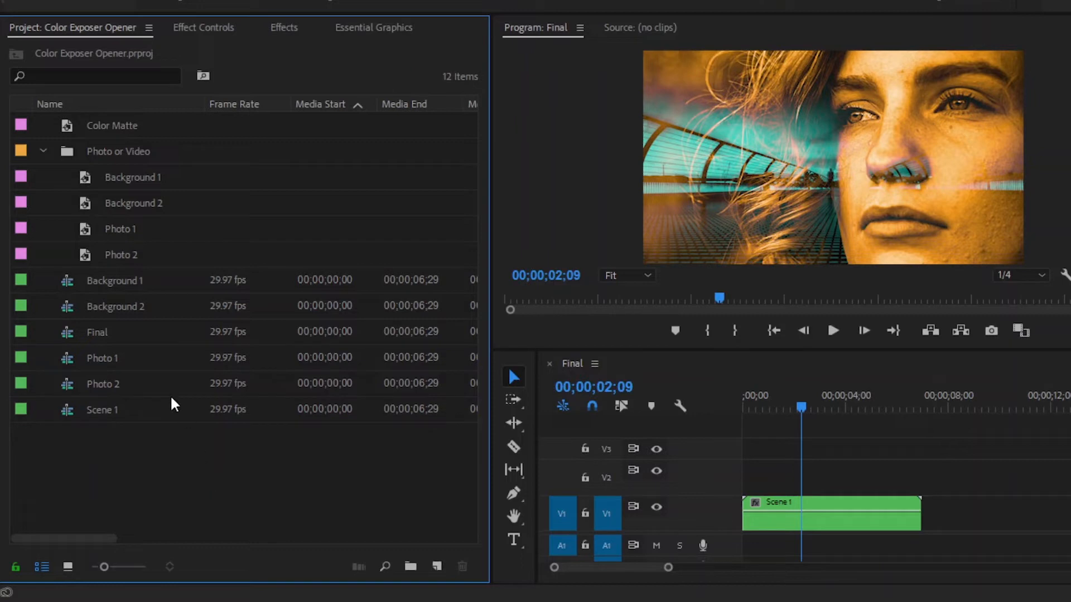
Step: Place the Background 2 sequence at the start of track V2, above Scene 1, and delete its audio clip
click(98, 312)
drag(98, 307, 708, 477)
click(797, 557)
key(Delete)
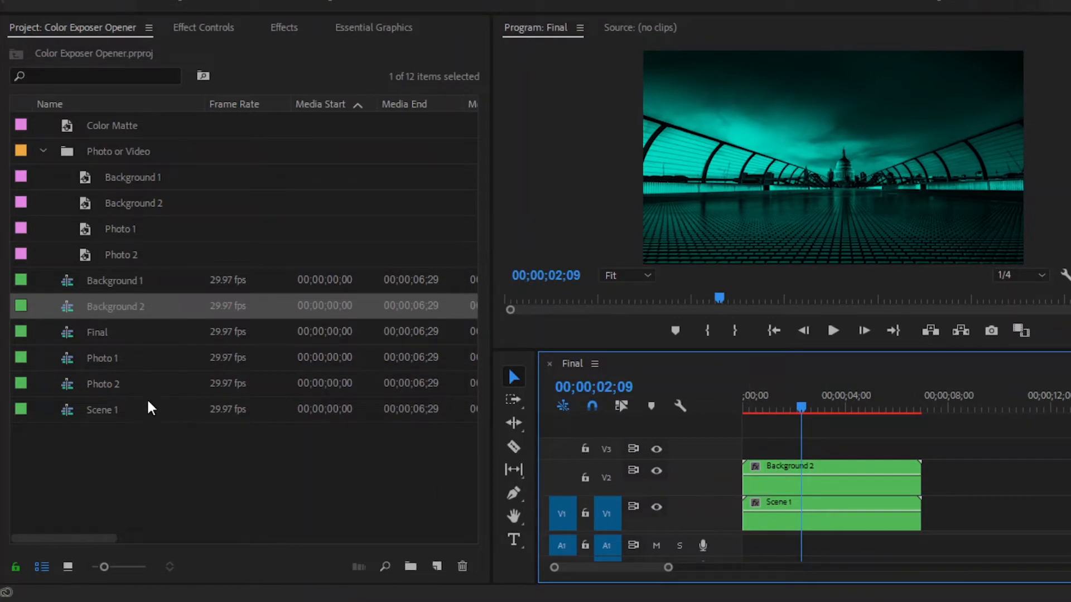
Step: Place the Photo 2 sequence at the start of track V3, above the Background 2 clip
click(109, 384)
drag(509, 435, 680, 449)
click(276, 457)
Step: Replace the Background 1 clip inside the Background 2 sequence with the Background 2 image, keeping its effects, and return to the Final sequence
click(67, 312)
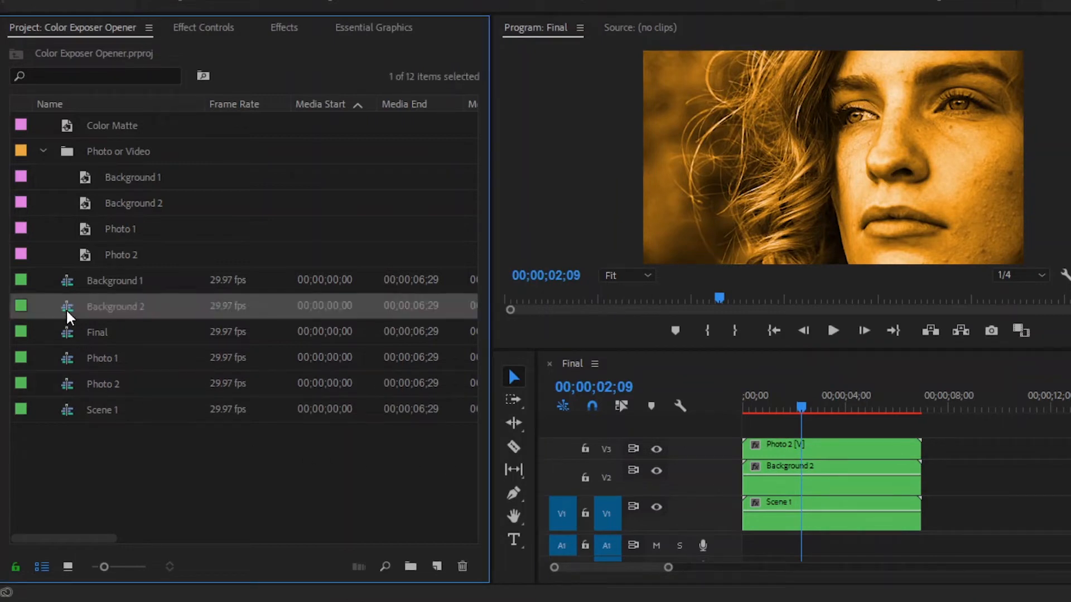
double_click(65, 309)
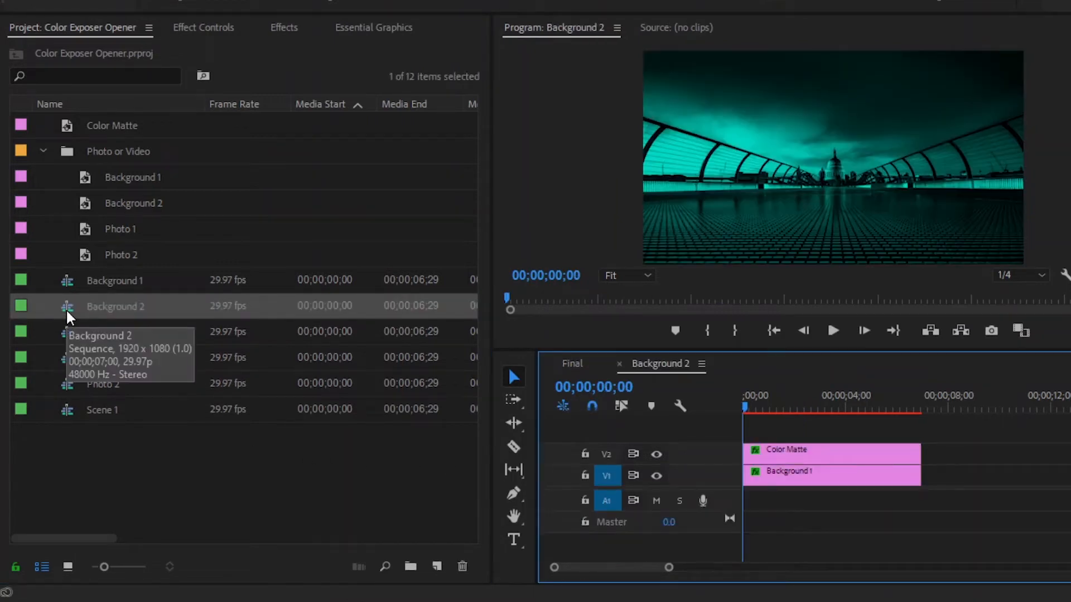
click(842, 483)
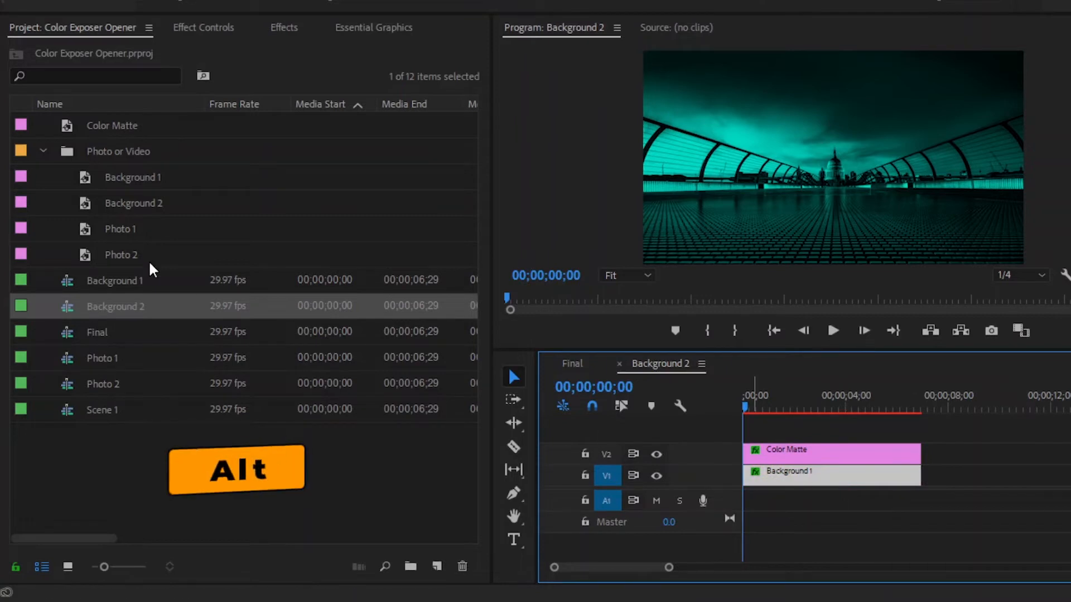
alt+click(95, 201)
drag(96, 204, 777, 482)
click(791, 400)
click(823, 419)
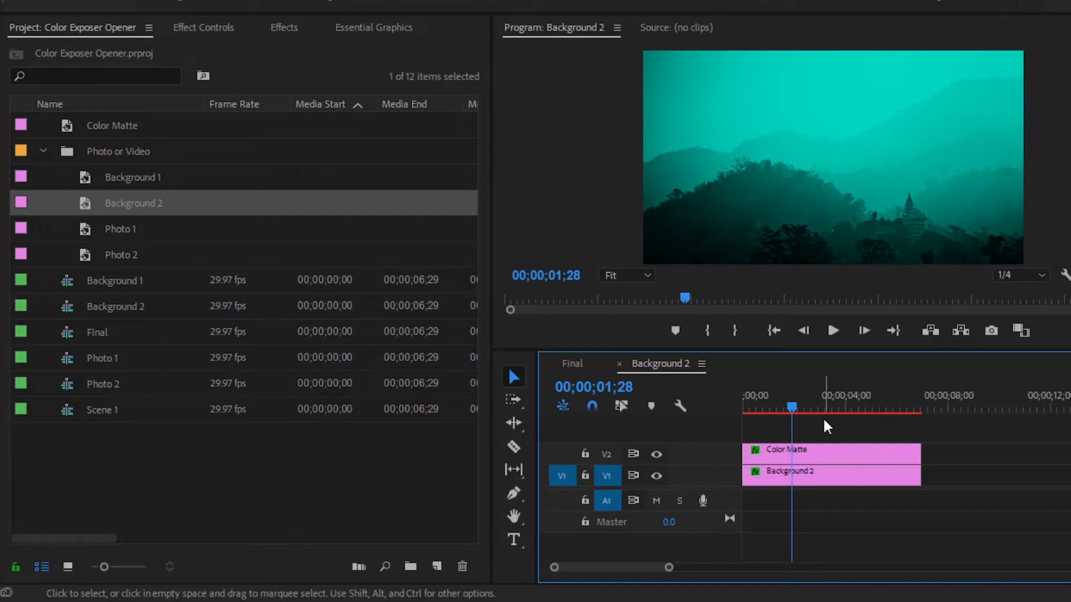
click(619, 365)
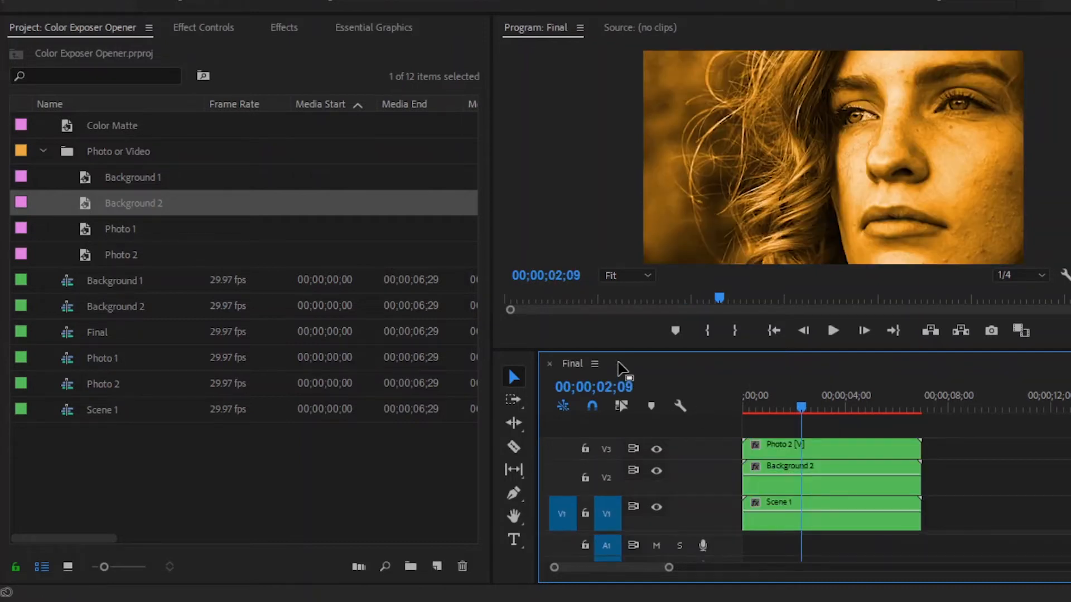
Step: Replace the Photo 1 clip inside the Photo 2 sequence with the Photo 2 image, keeping its effects, and return to the Final sequence
click(67, 385)
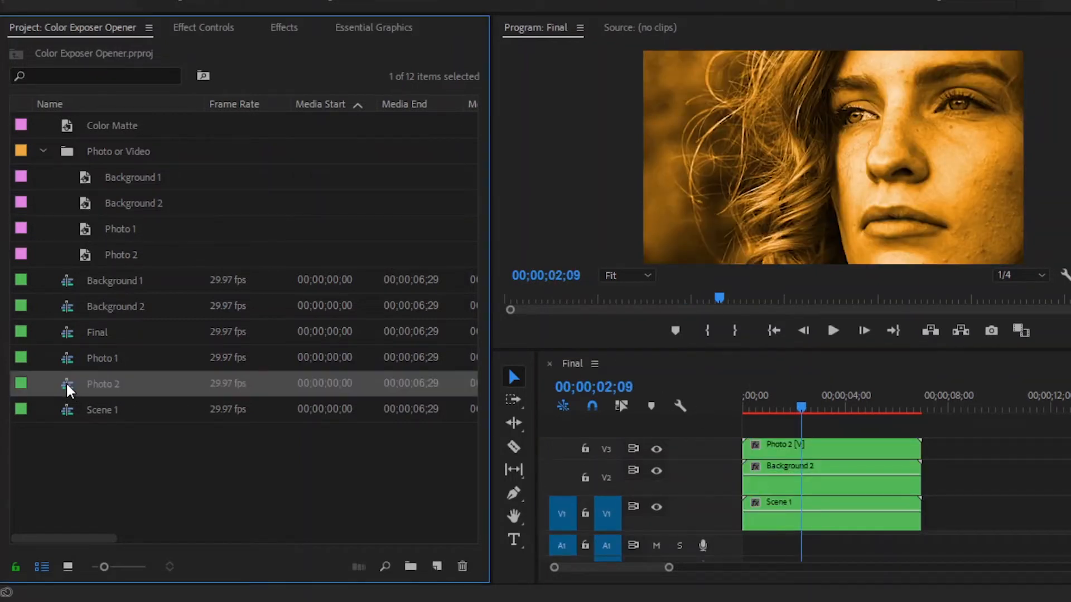
double_click(66, 381)
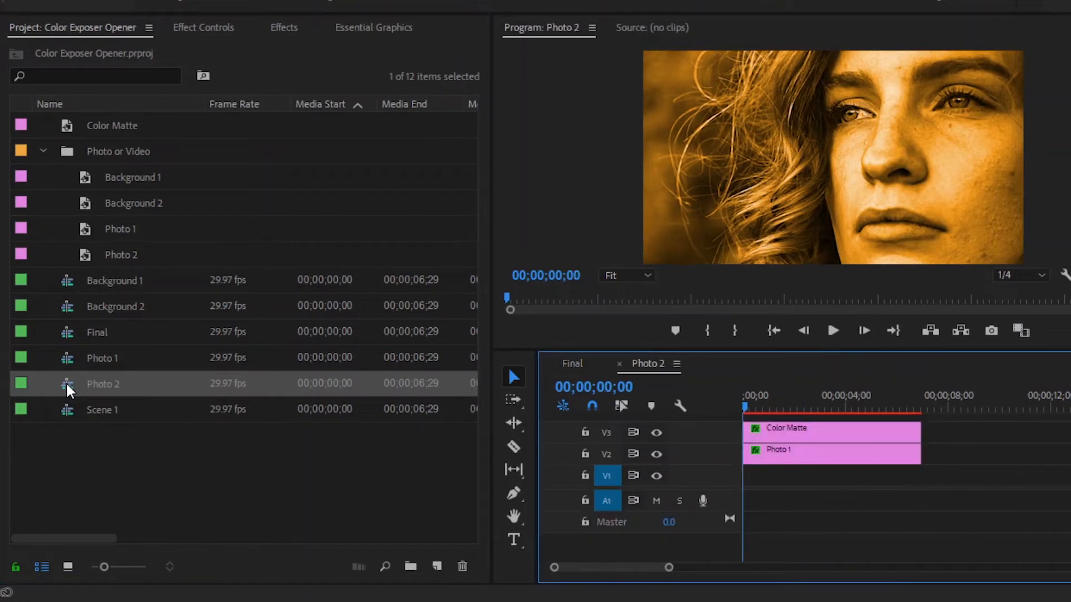
click(117, 254)
drag(111, 253, 771, 451)
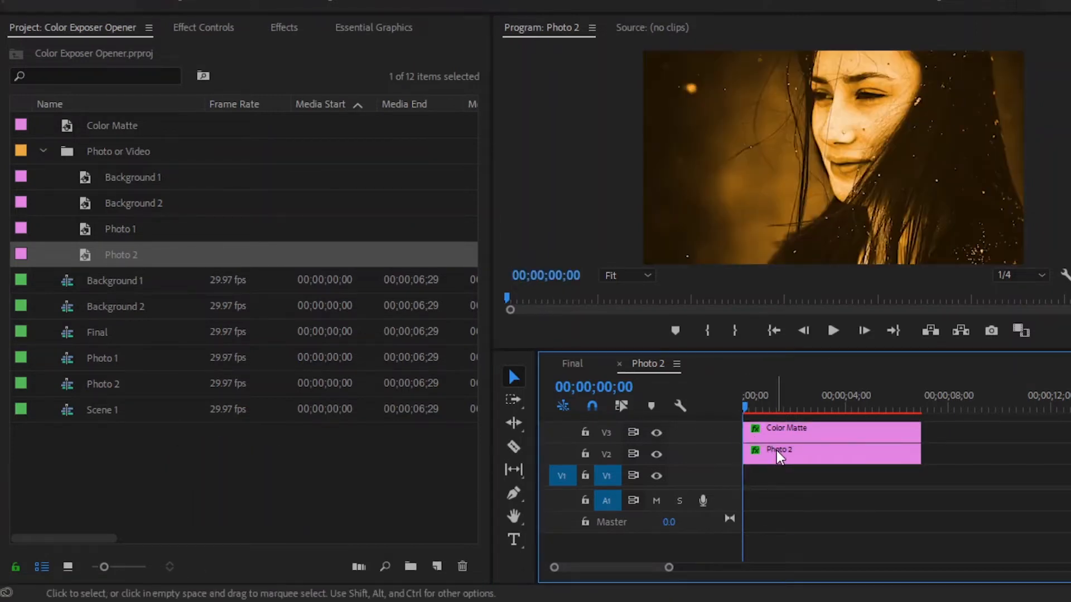
click(619, 364)
Step: Set the blend mode of the nested Photo 2 clip in the Final sequence to Lighten
click(815, 451)
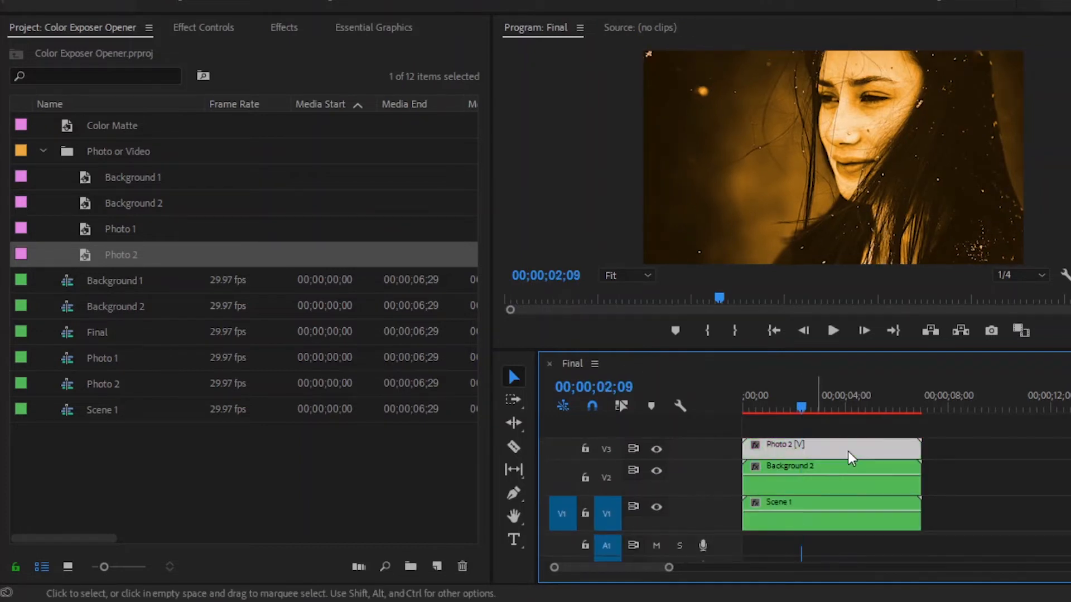
click(205, 27)
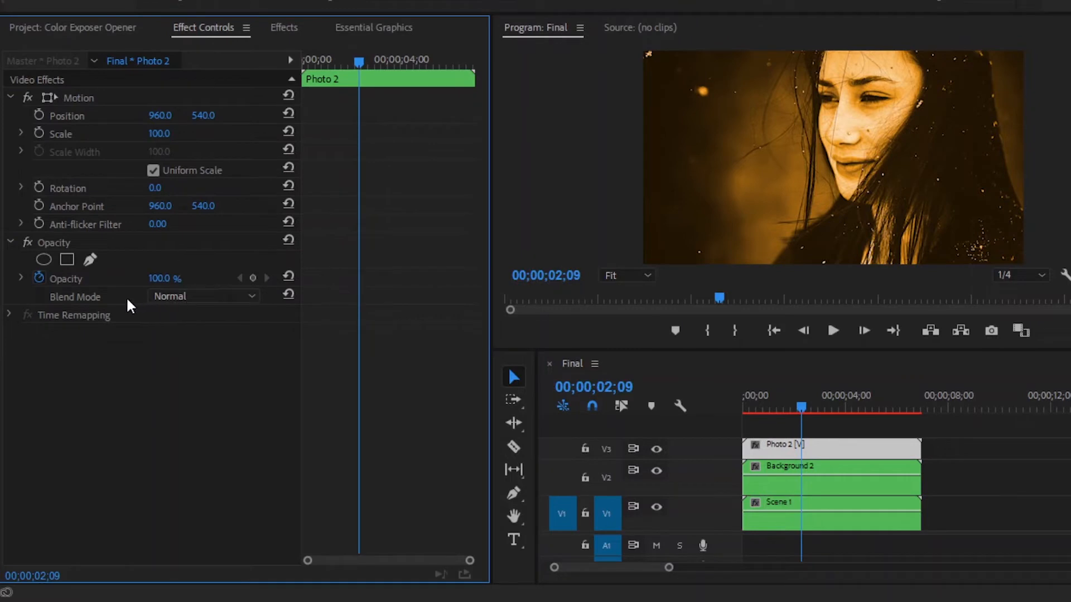
click(200, 299)
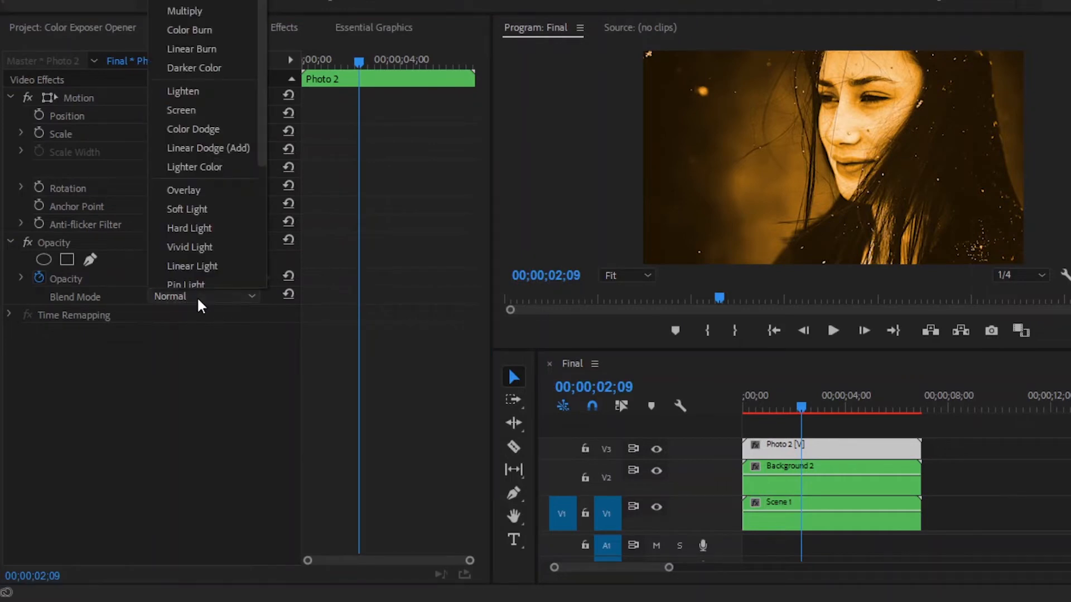
click(186, 93)
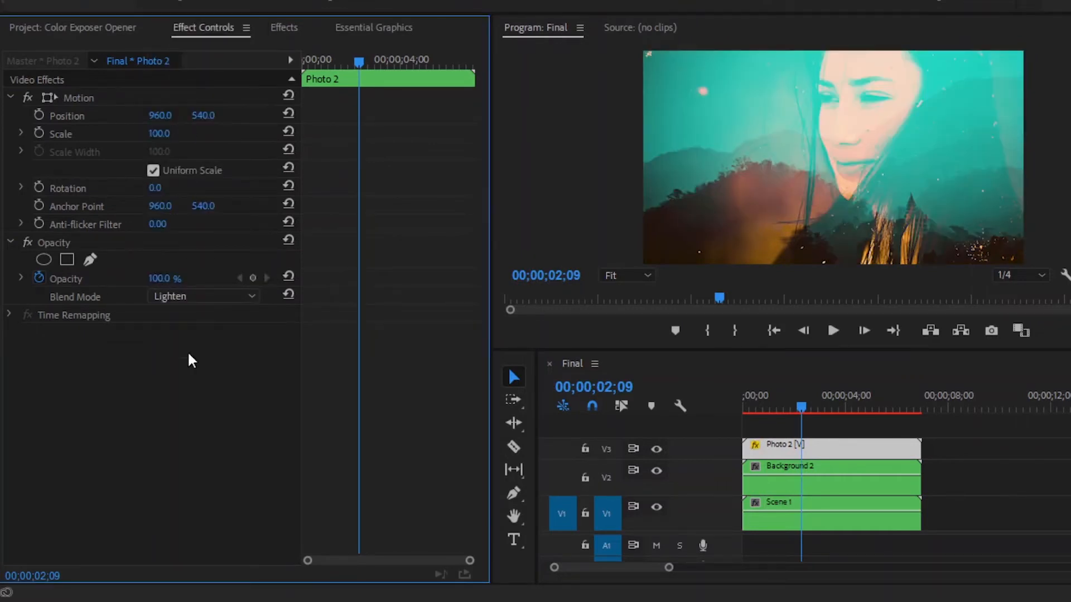
Step: Nest the Photo 2 and Background 2 clips together as a sequence named "Scene 2"
click(959, 451)
drag(966, 445, 915, 472)
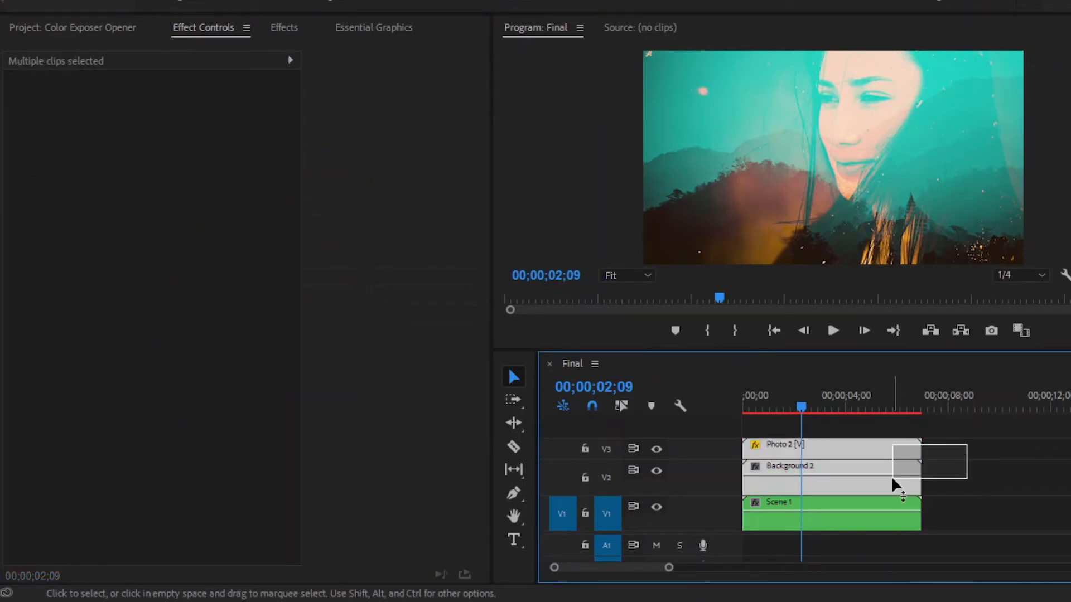
right_click(868, 457)
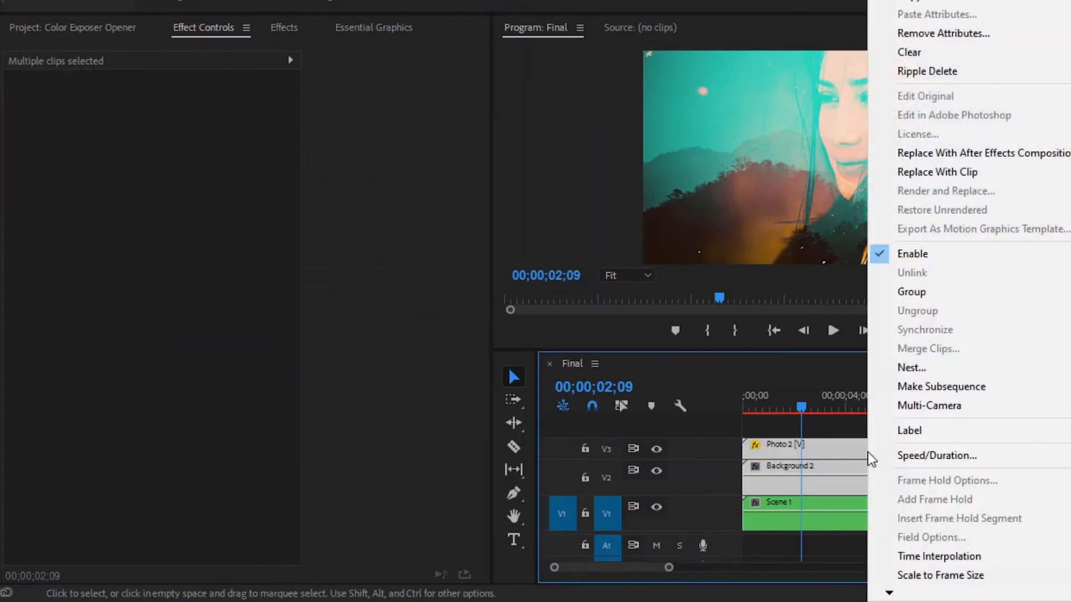
click(911, 367)
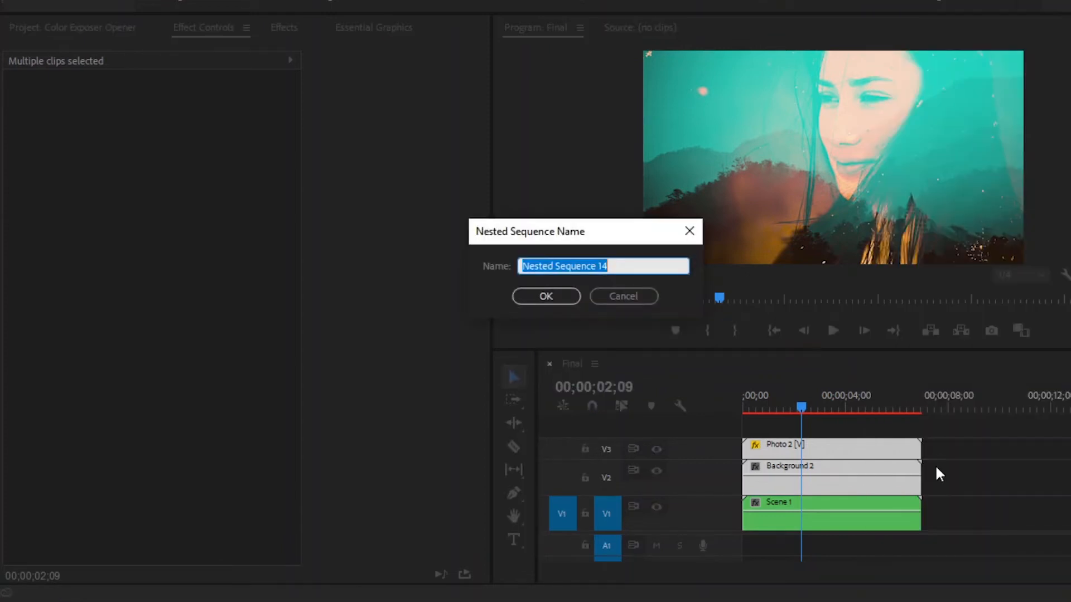
text(Scene 2)
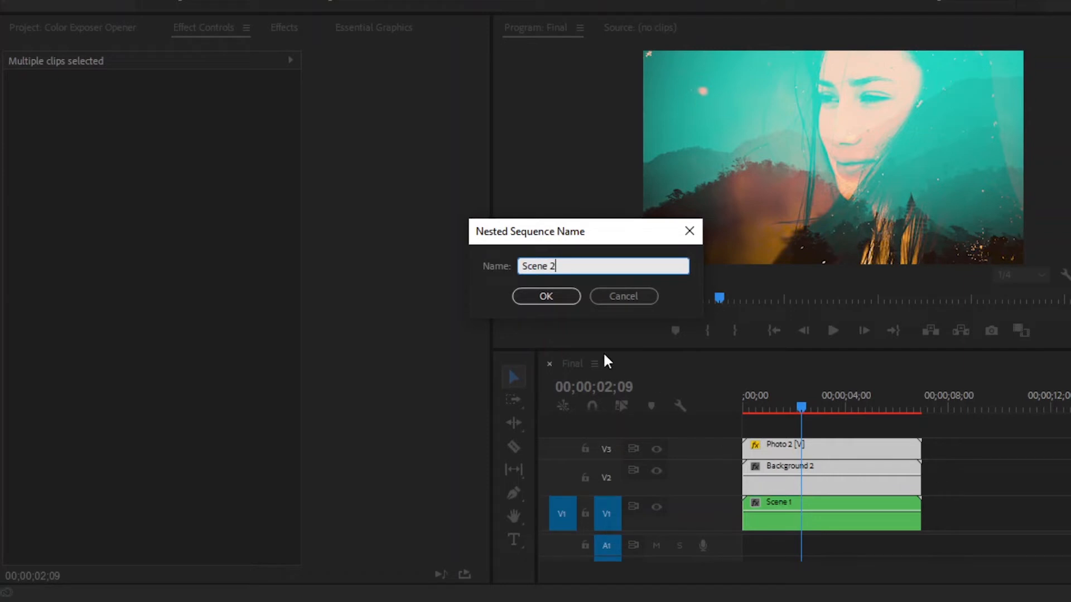
click(554, 298)
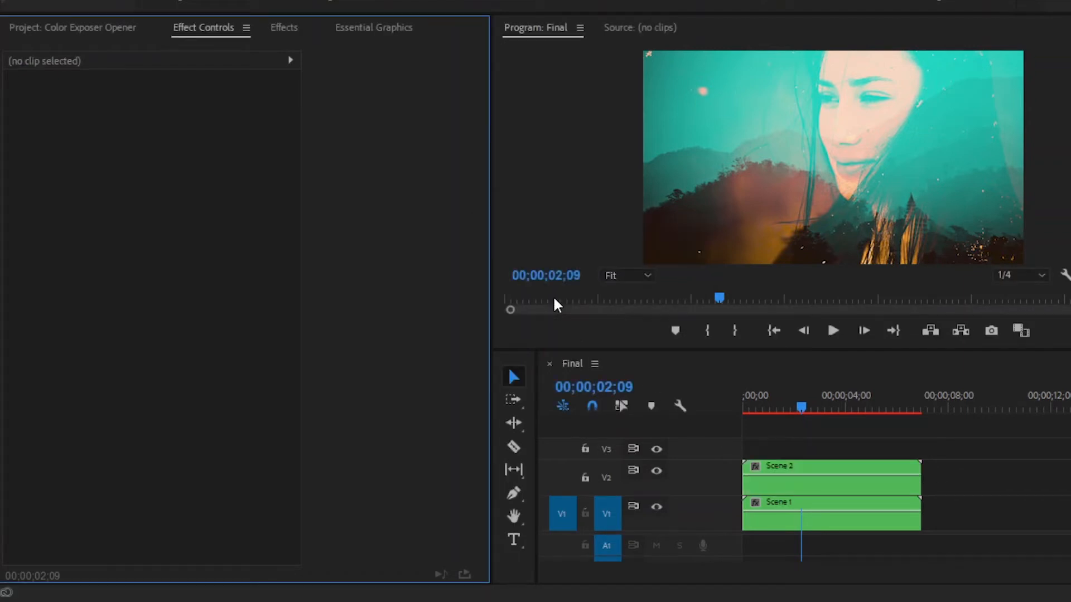
Step: Trim the end of the Scene 2 clip to about 5 seconds and move the playhead to its new end at 00;00;05;02
click(982, 462)
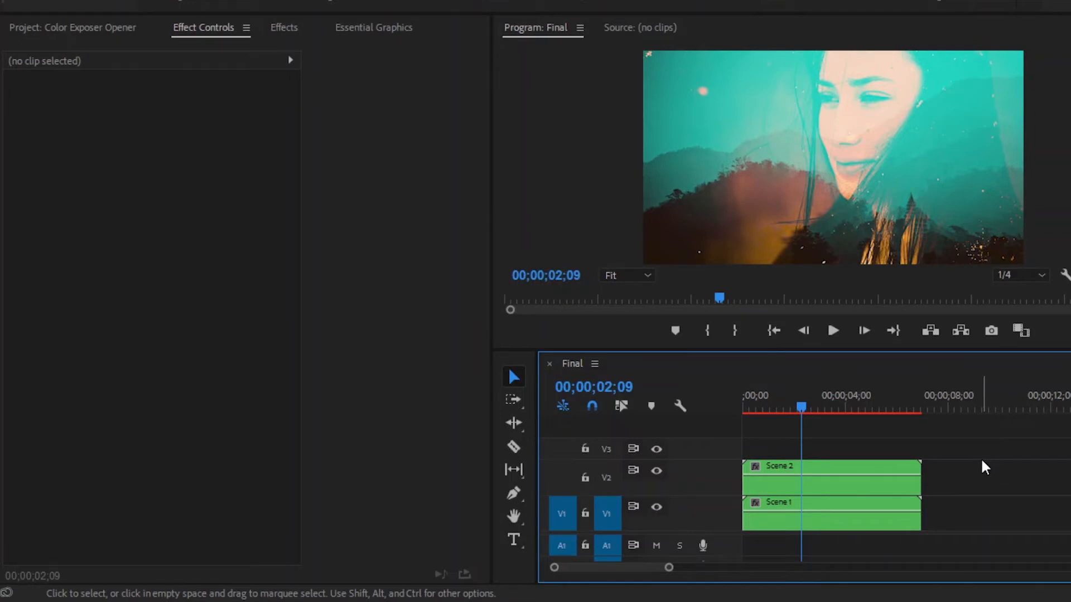
click(888, 489)
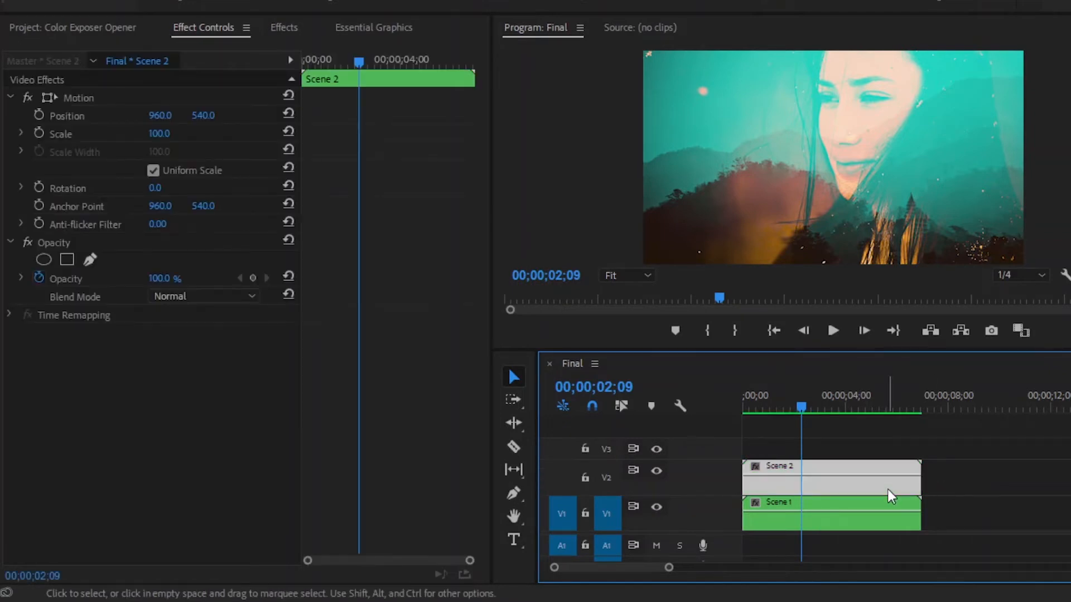
click(883, 523)
drag(919, 478, 870, 481)
click(931, 466)
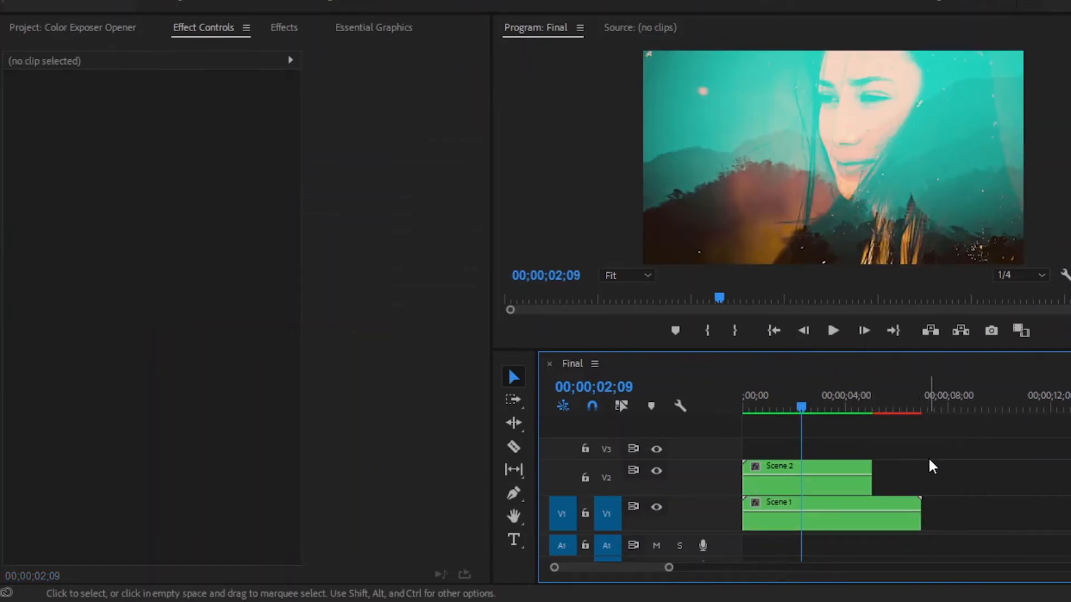
drag(803, 410, 872, 421)
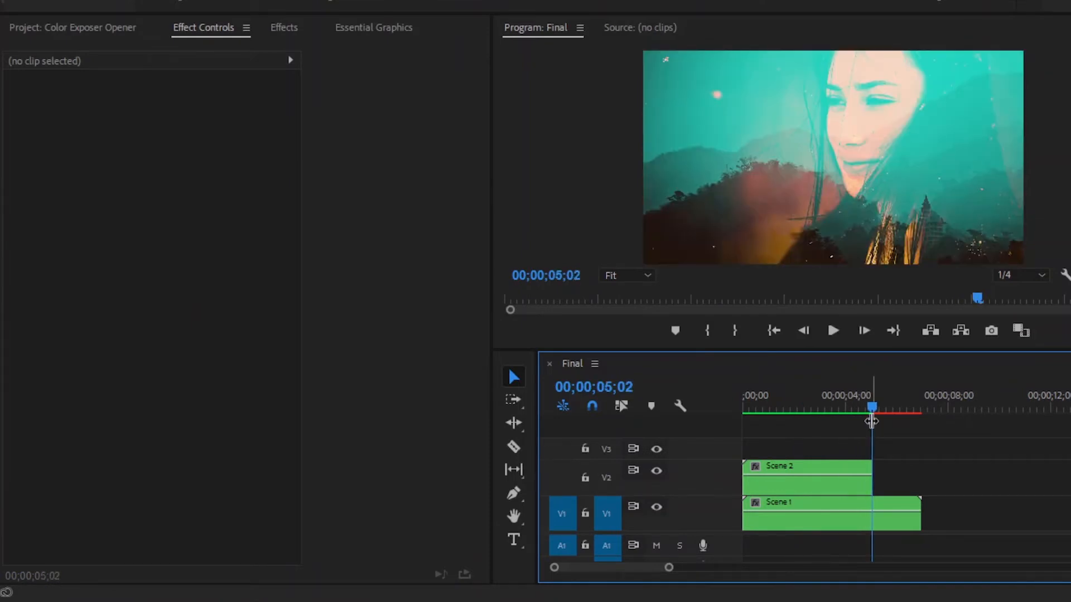
Step: Split the Scene 2 clip in the Final sequence at 00;00;03;17
key(shift+Left)
key(shift+Left)
key(shift+Left)
key(shift+Left)
key(shift+Left)
key(shift+Left)
key(shift+Left)
key(shift+Left)
key(shift+Left)
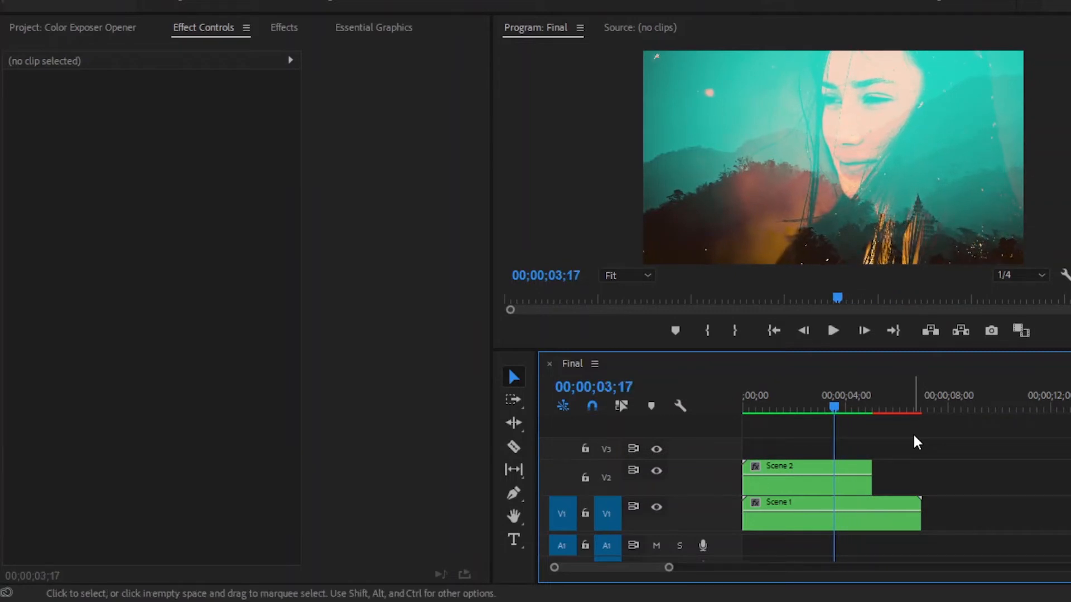
key(c)
click(835, 476)
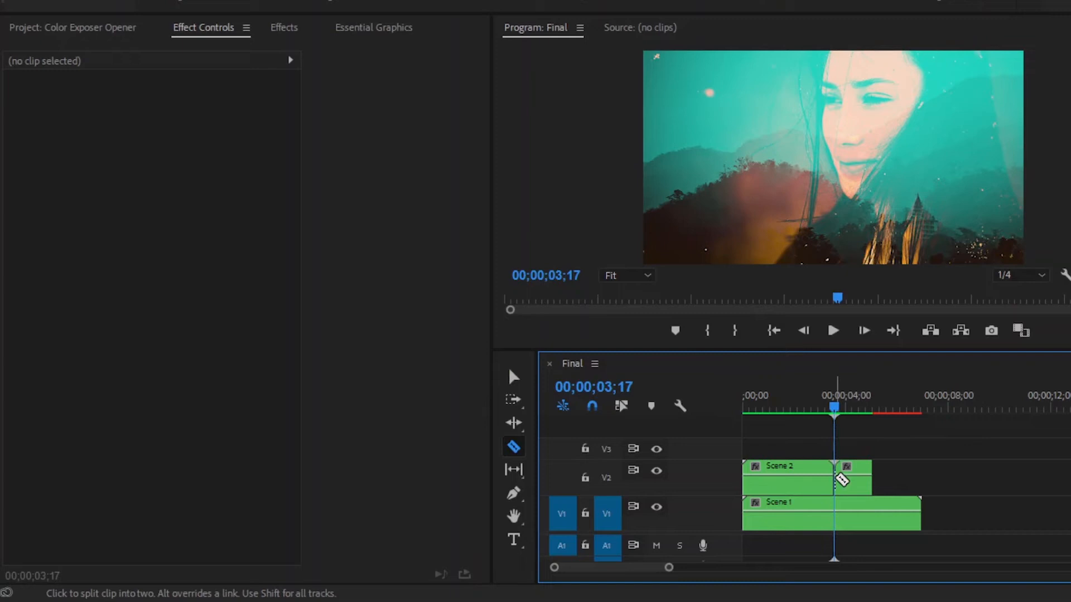
Step: Move the Scene 1 clip on V1 so that it starts at the cut in Scene 2 at 00;00;03;17
key(v)
click(808, 518)
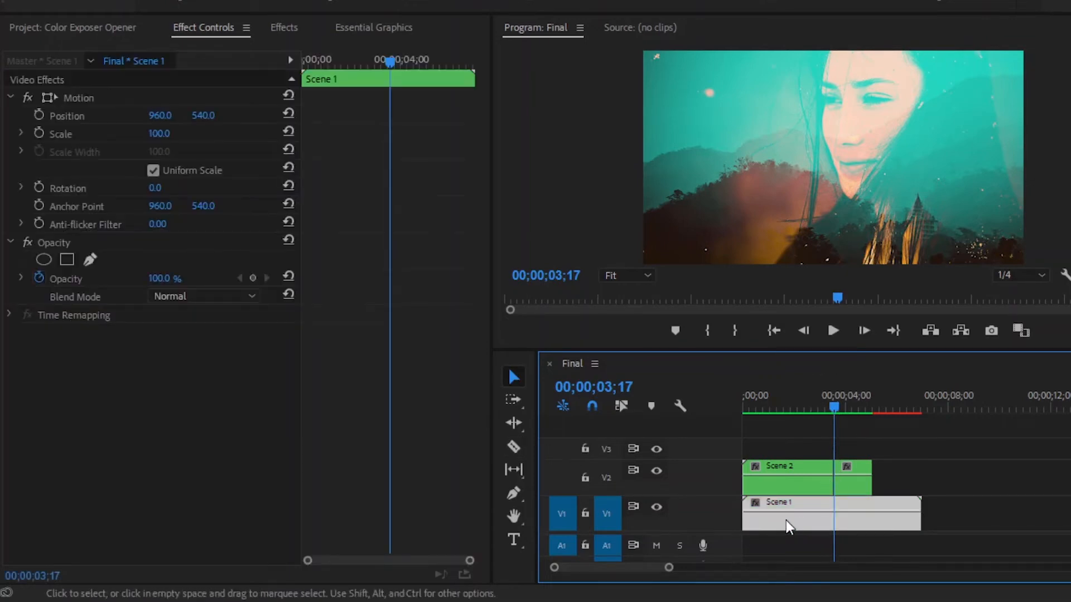
drag(771, 517, 851, 520)
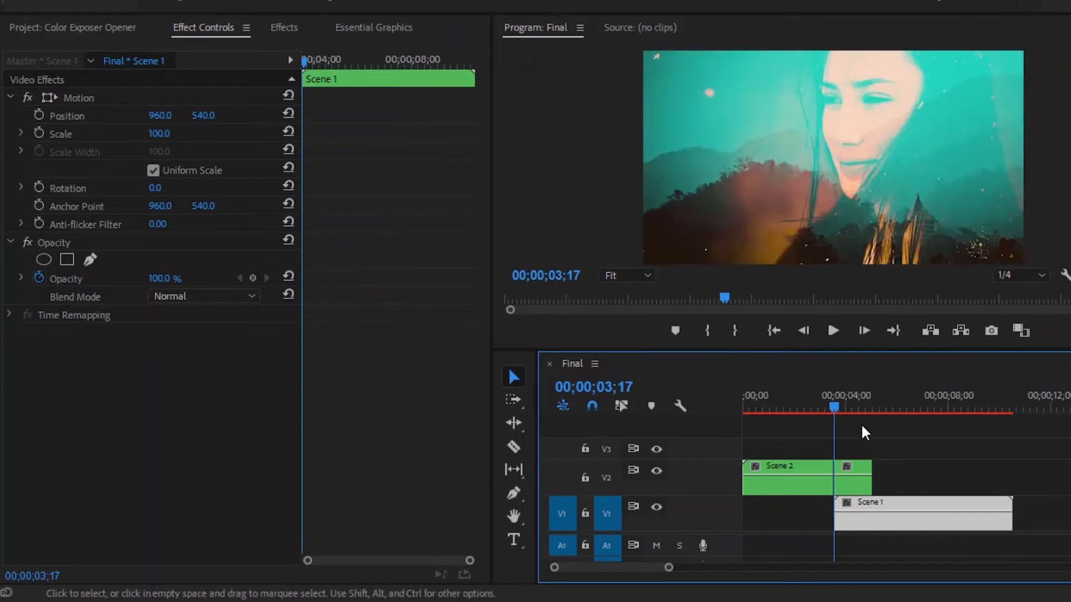
click(862, 401)
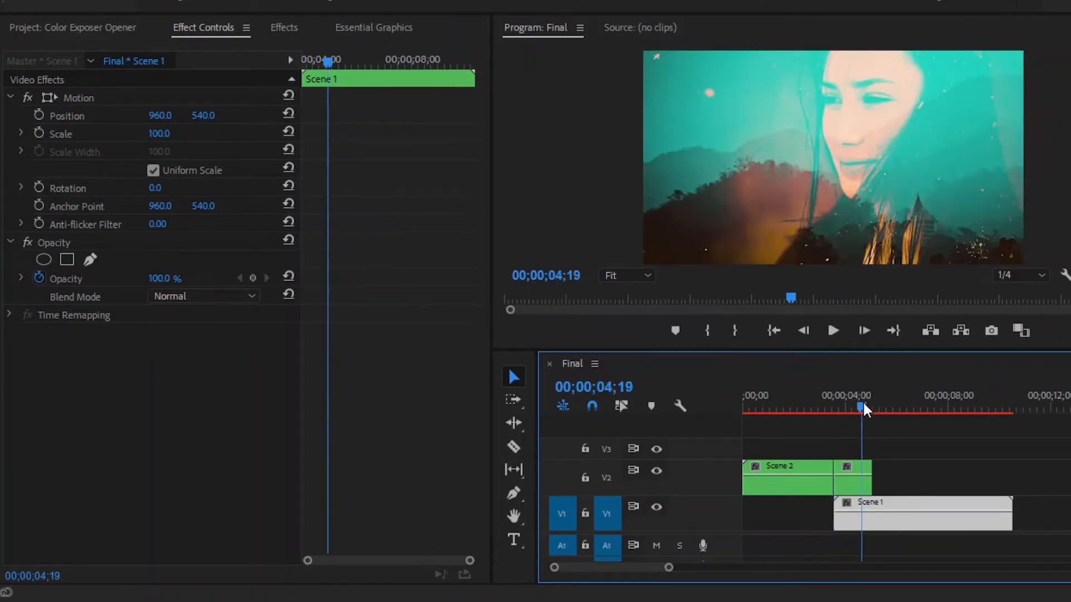
click(882, 442)
Step: Add a 100% opacity keyframe at 00;00;04;06 on the short second piece of Scene 2
click(856, 483)
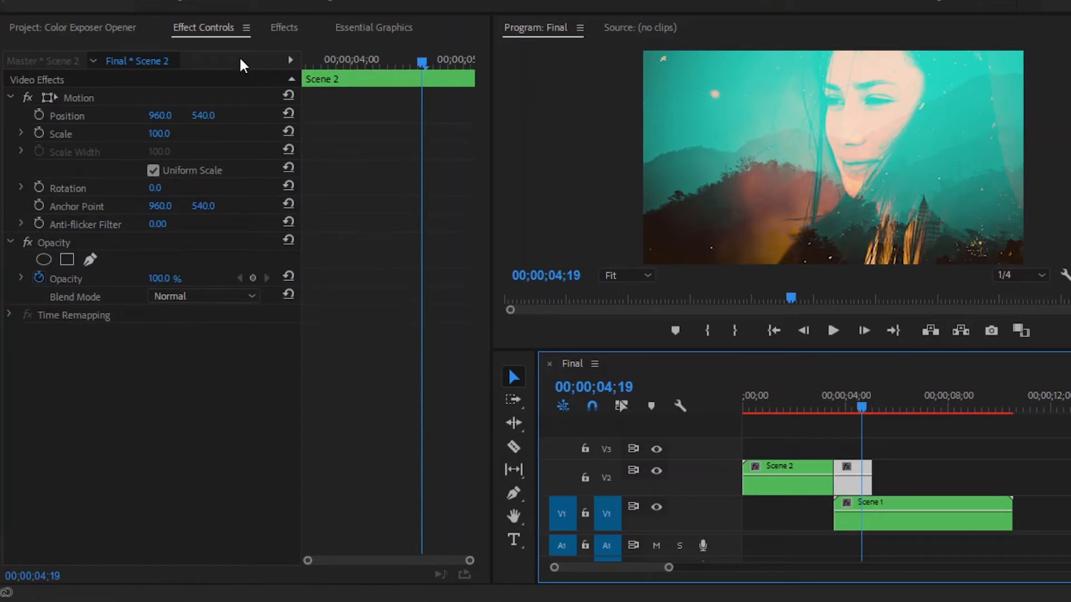
click(215, 36)
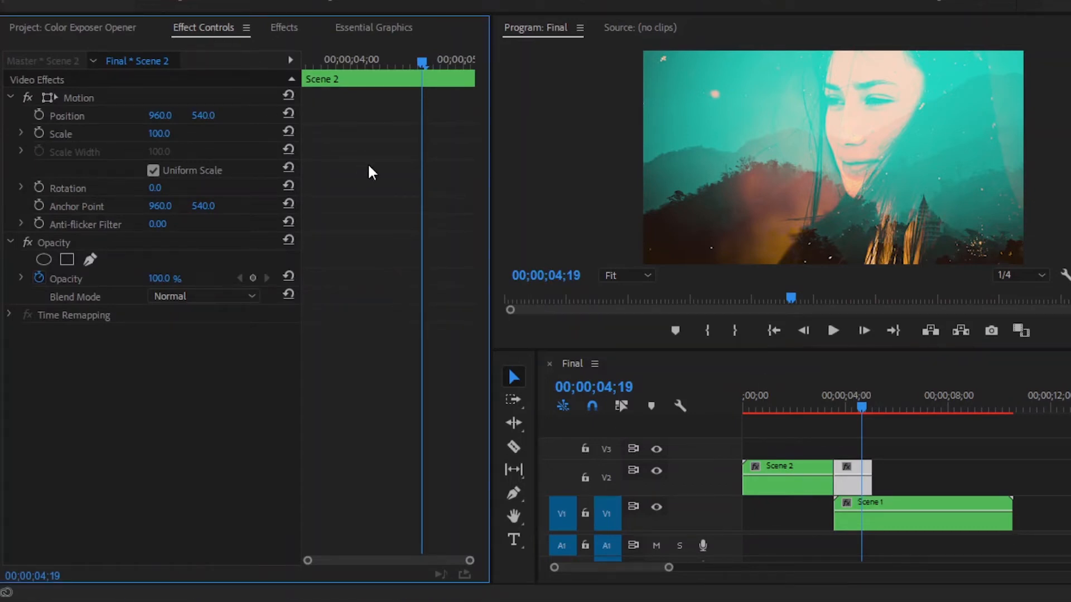
drag(422, 63, 305, 69)
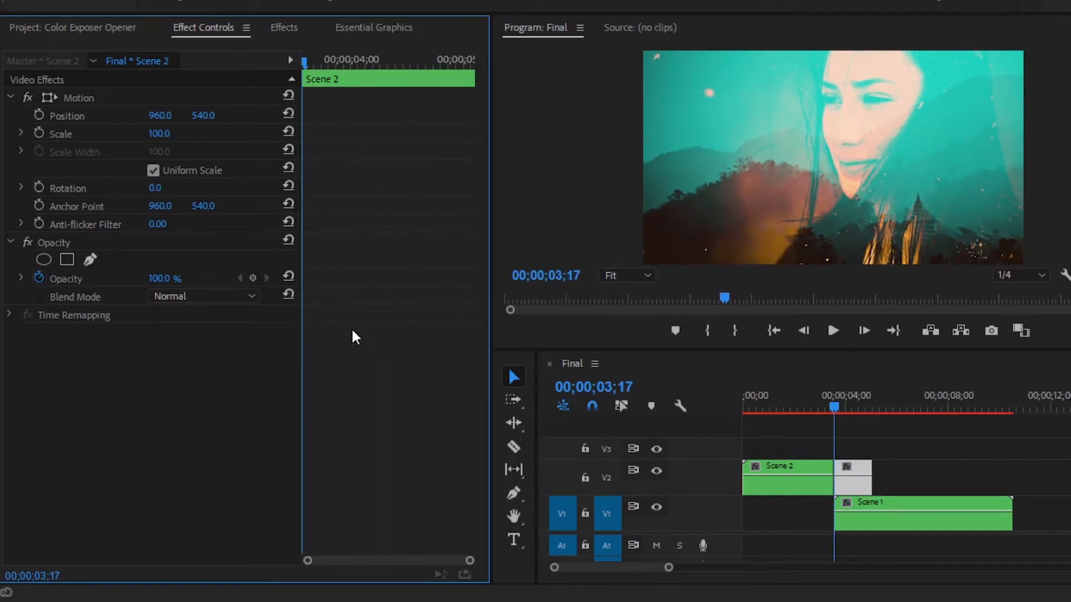
key(Right)
key(Right)
key(Right)
key(Right)
key(Right)
key(Right)
key(Right)
key(Right)
key(Right)
key(Right)
key(Right)
key(Right)
key(Right)
key(Right)
key(Right)
key(Right)
key(Right)
key(Right)
key(Right)
key(Right)
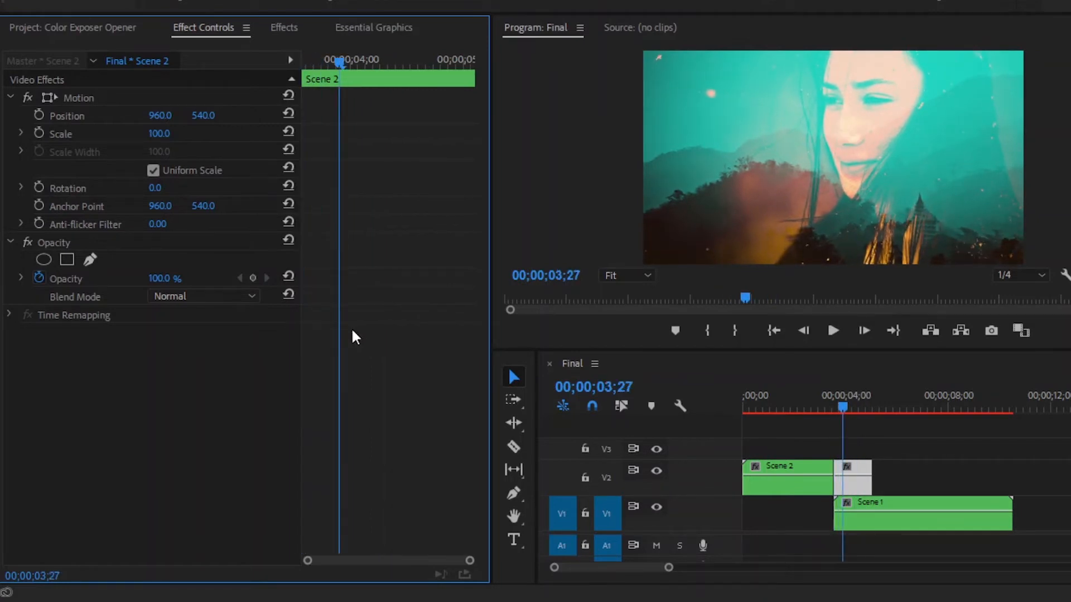
key(Left)
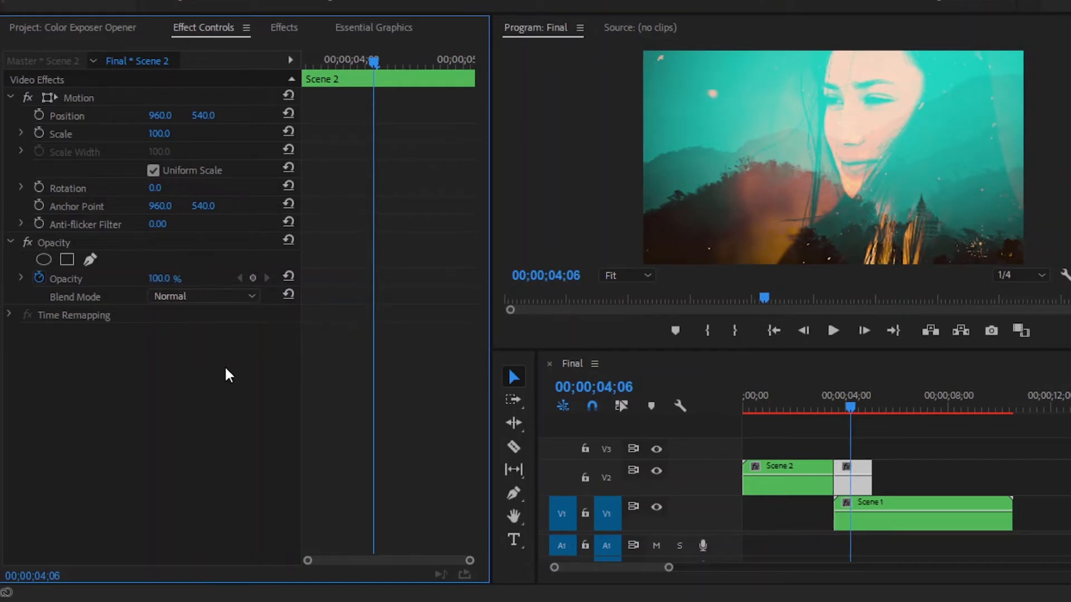
click(253, 278)
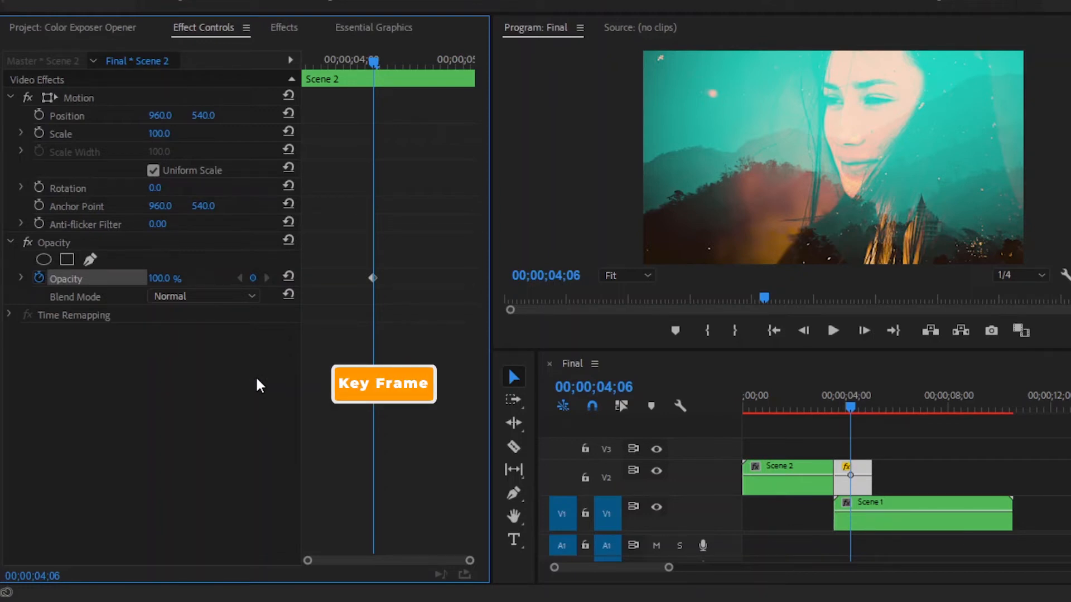
Step: Set the opacity of the second Scene 2 piece to 0% at 00;00;04;26 and change its first opacity keyframe to Auto Bezier
key(shift+Right)
key(shift+Right)
key(shift+Right)
key(shift+Right)
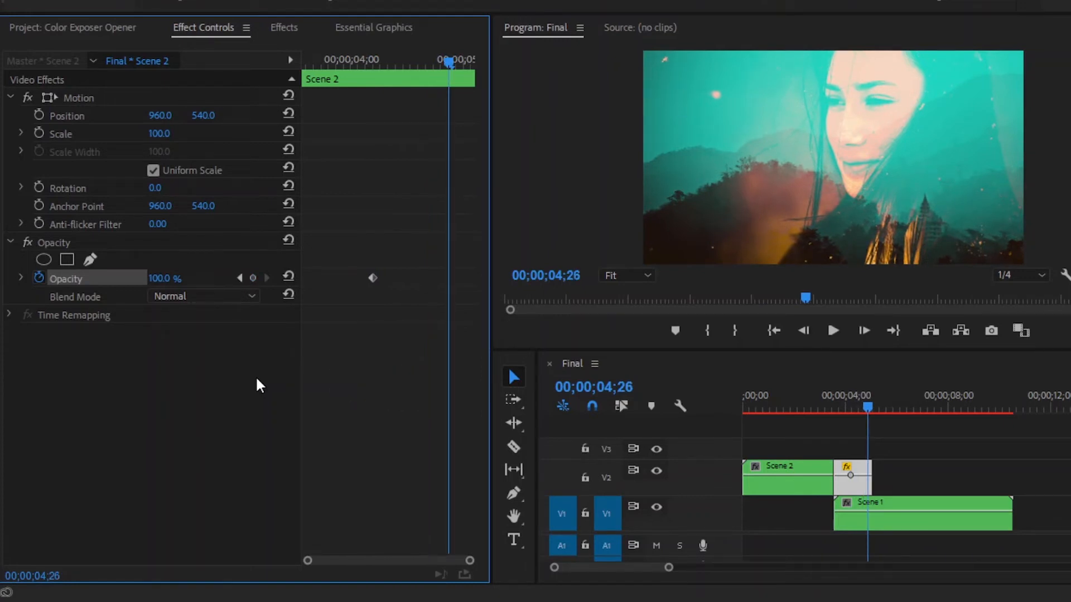
click(174, 279)
text(0)
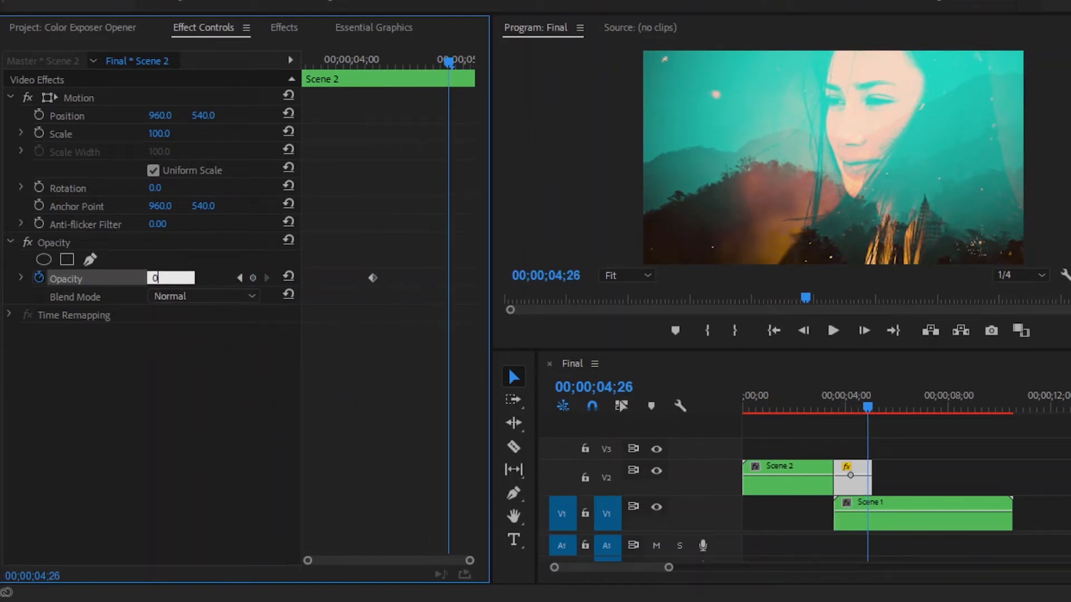
key(Return)
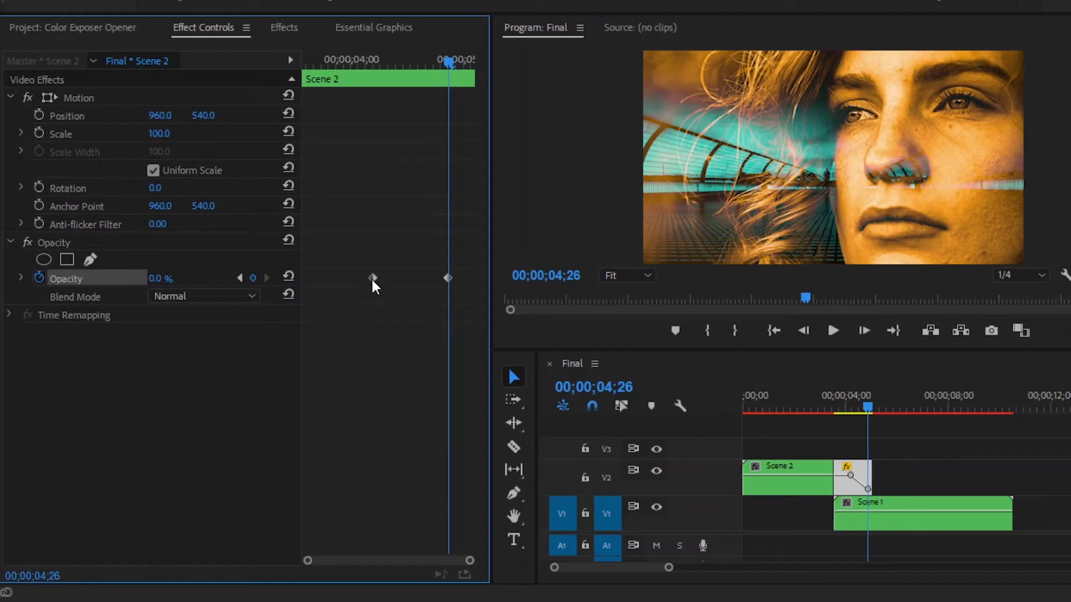
right_click(372, 279)
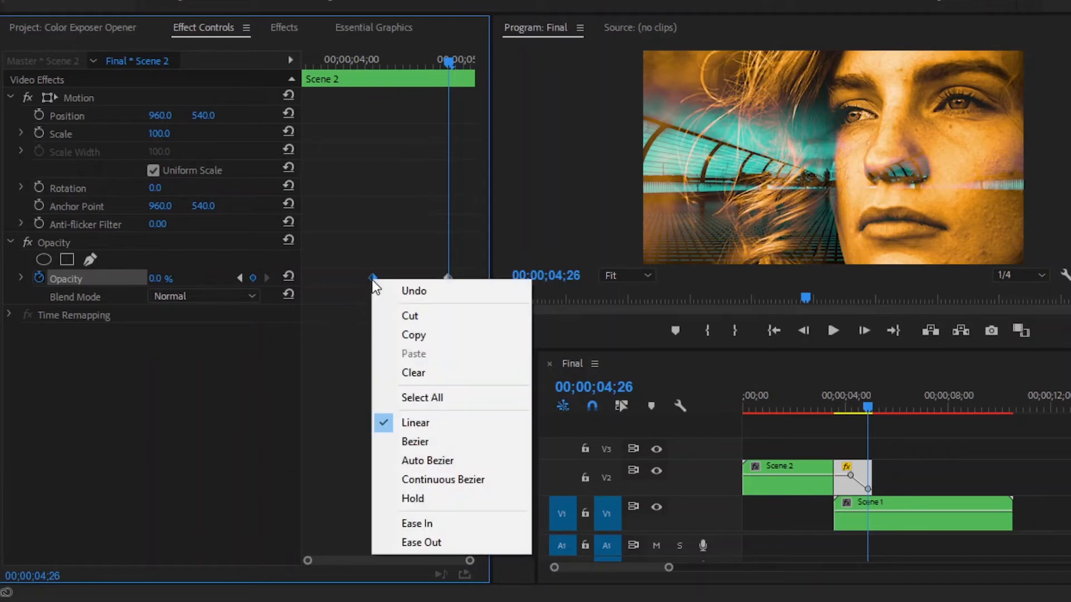
click(428, 461)
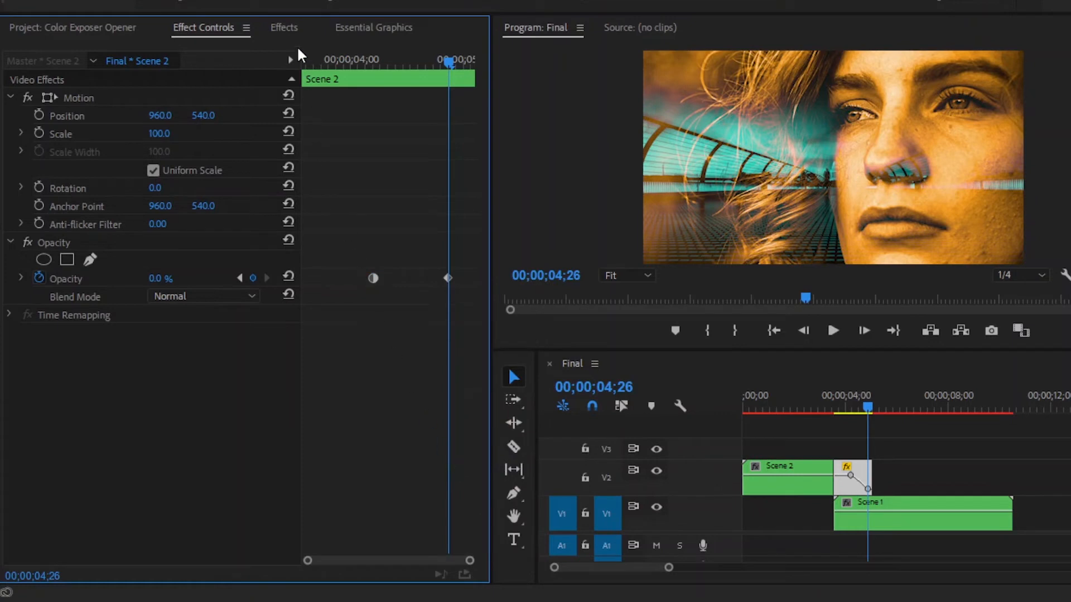
Step: Find the Gradient Wipe video effect and apply it to the second piece of Scene 2
click(290, 28)
click(175, 51)
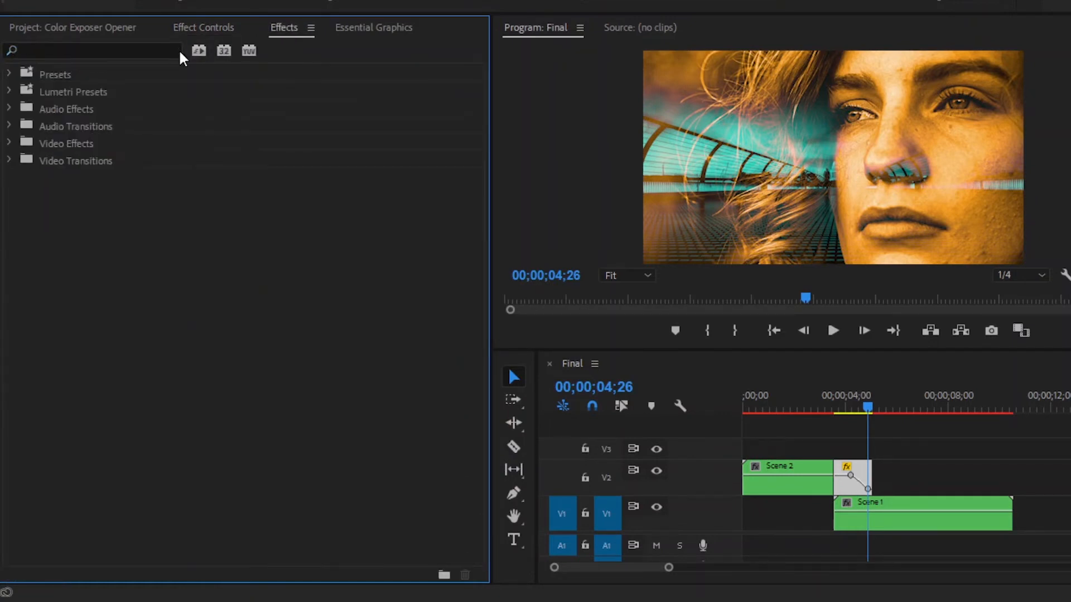
click(156, 51)
text(grad)
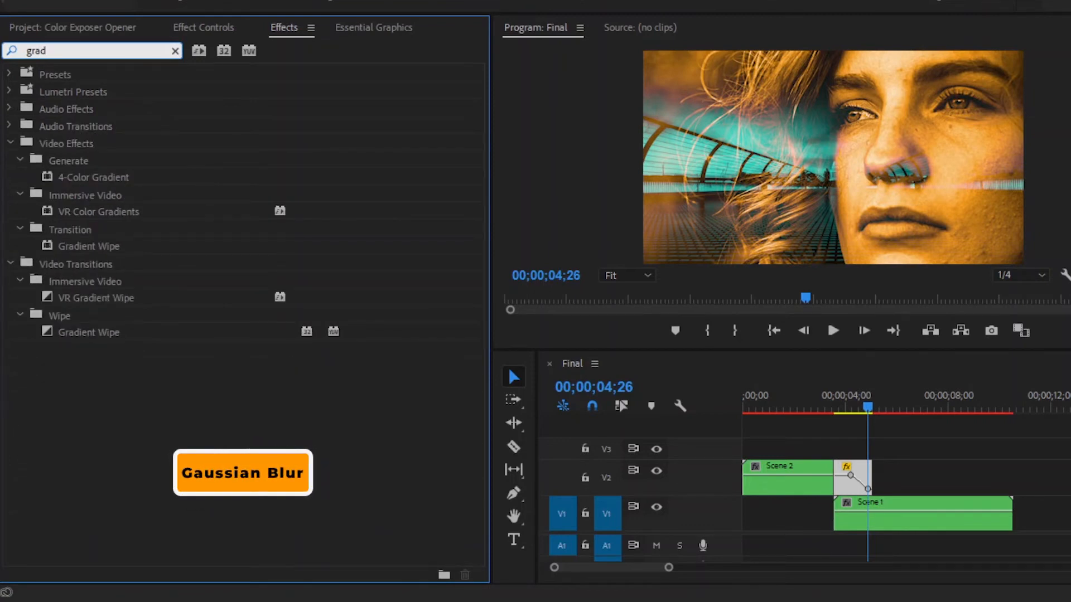
click(89, 246)
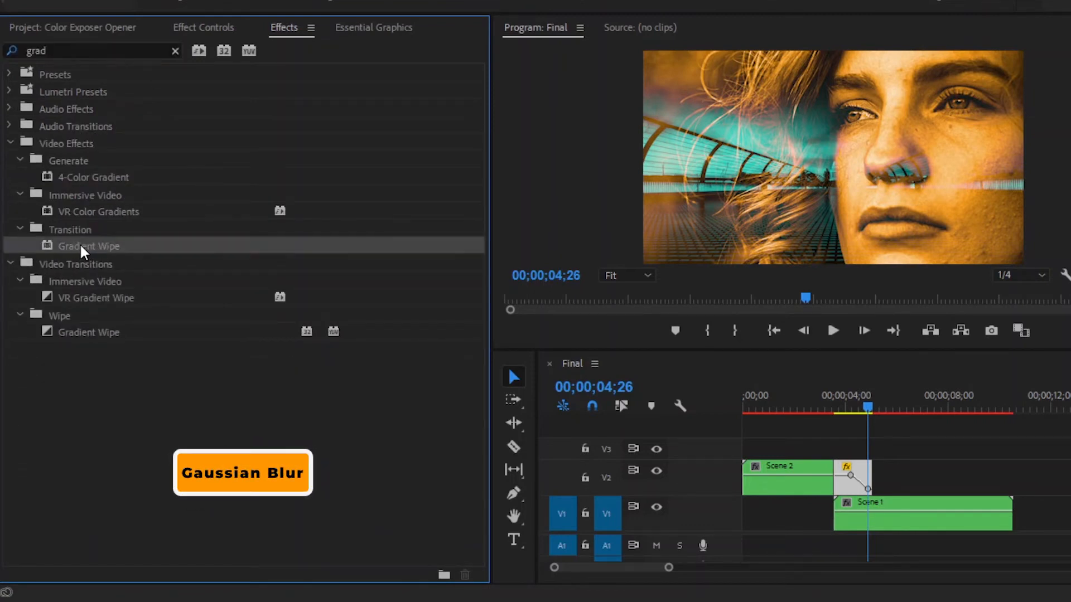
drag(80, 245, 851, 465)
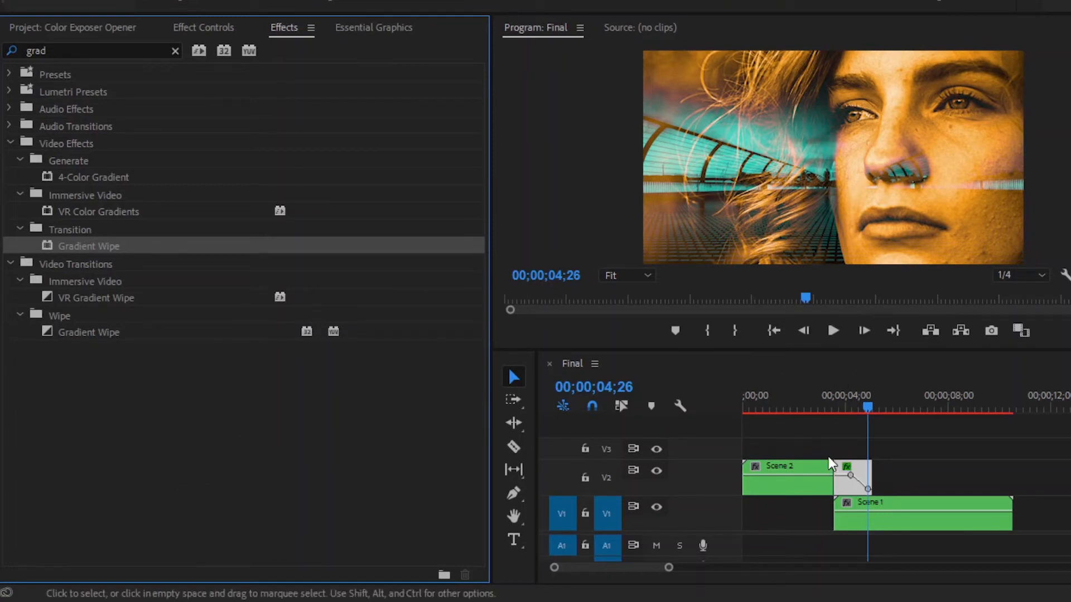
Step: Find the Fast Blur video effect and apply it to the second piece of Scene 2
click(175, 49)
text(fast)
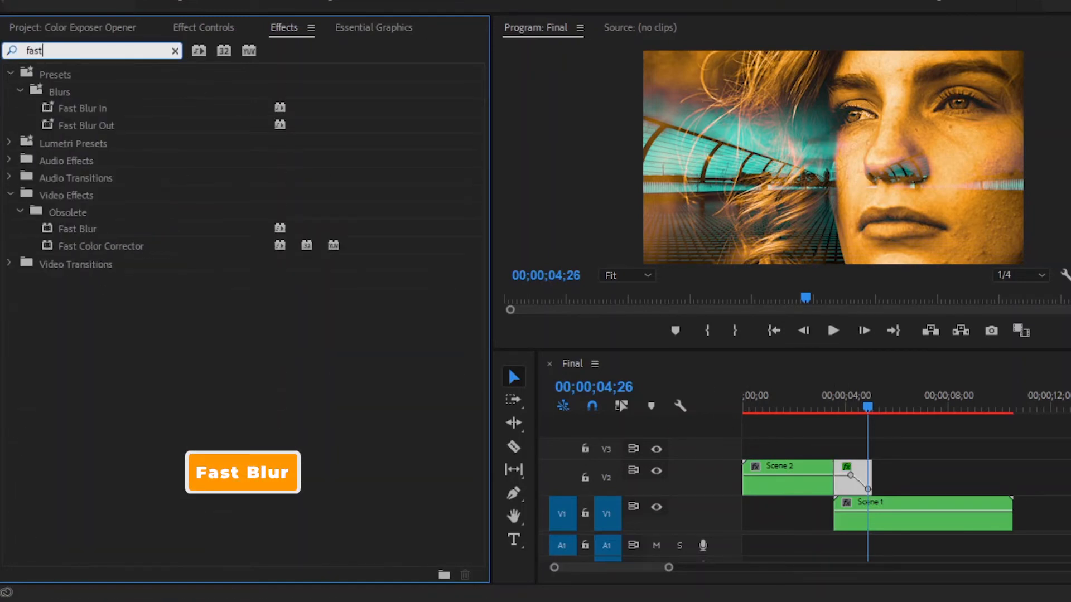
click(92, 229)
drag(72, 227, 858, 470)
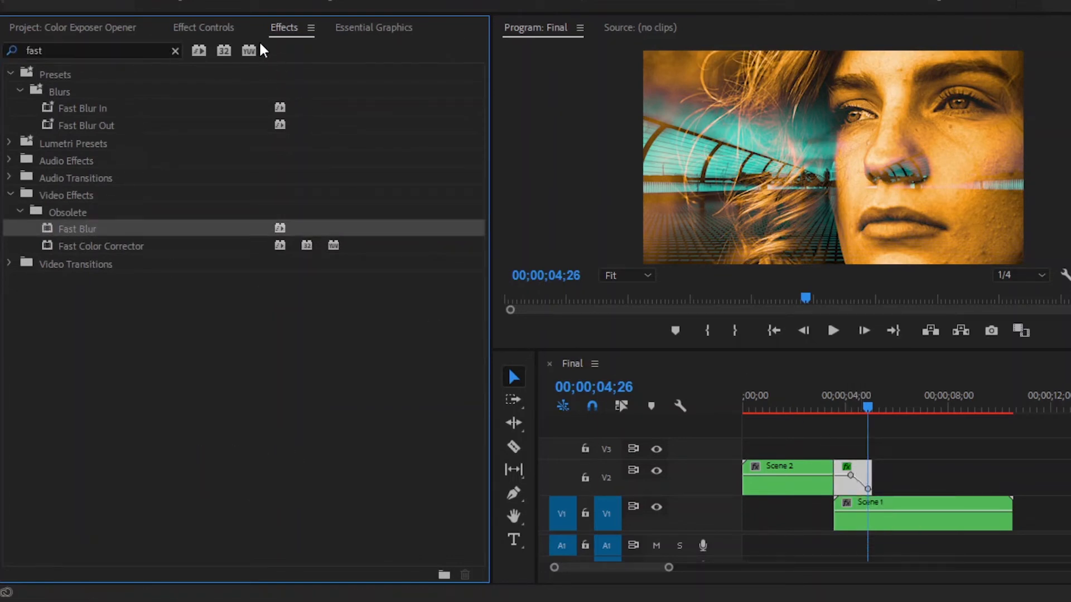
Step: Keyframe the Gradient Wipe's Transition Completion from 0% at 00;00;03;17 to 100% at 00;00;05;00
click(231, 29)
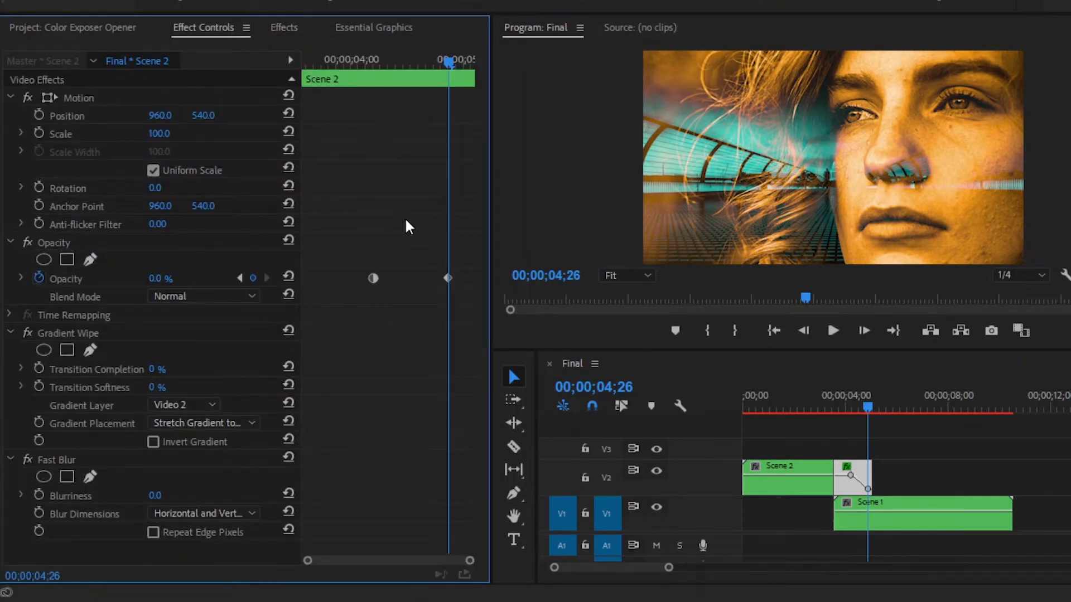
drag(350, 59, 299, 67)
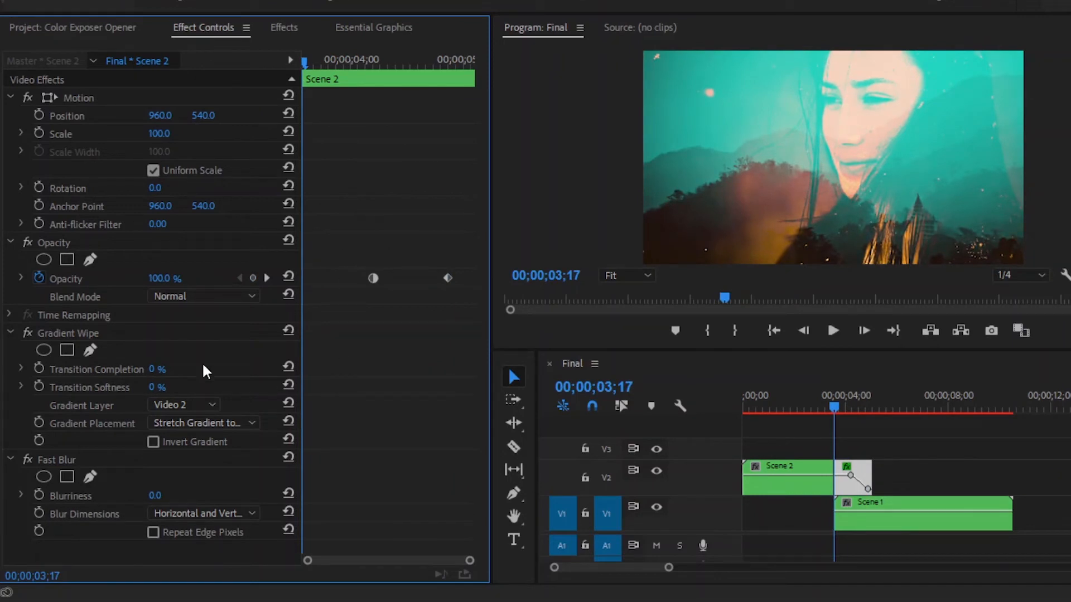
click(62, 370)
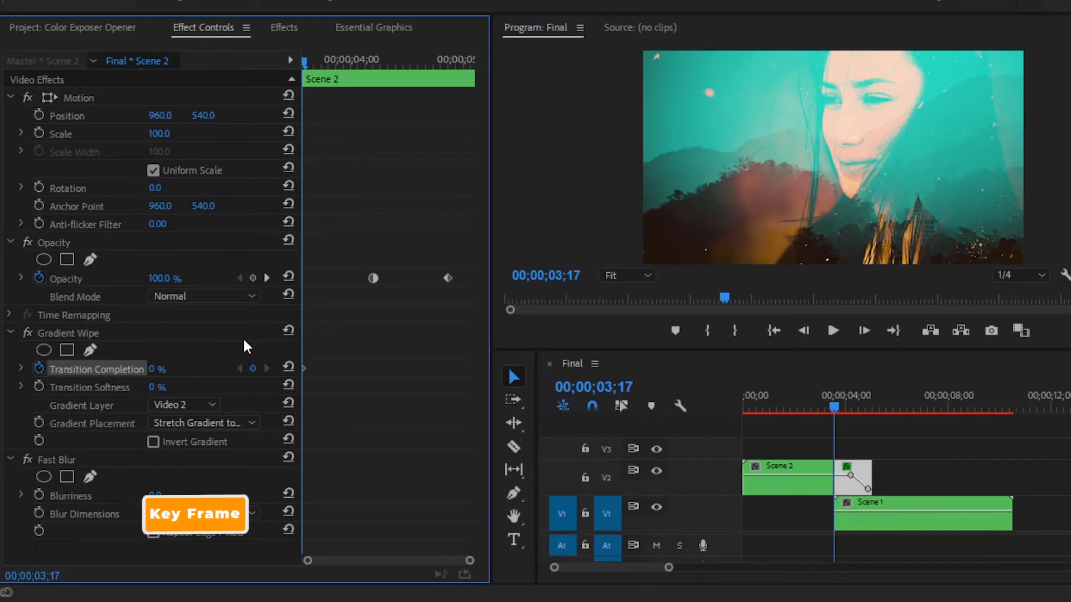
key(shift+Right)
key(space)
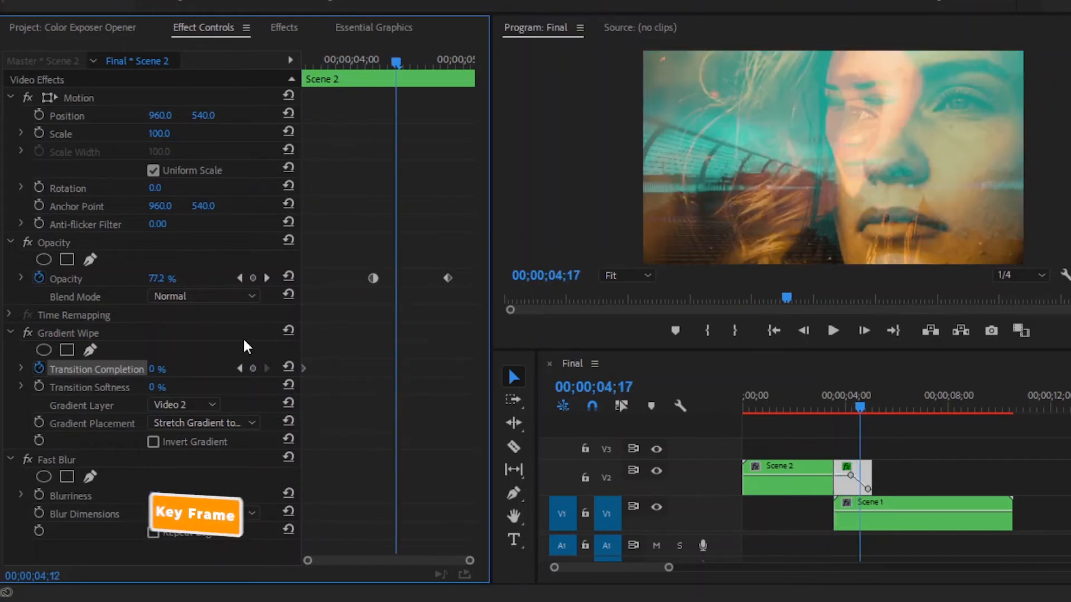
key(Left)
key(Left)
click(157, 369)
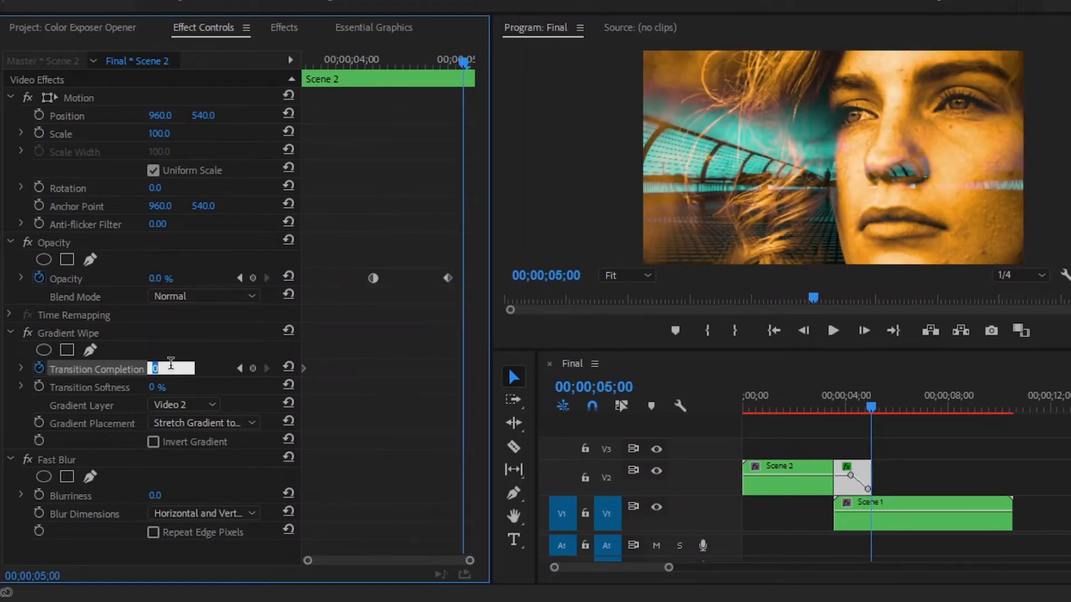
text(100)
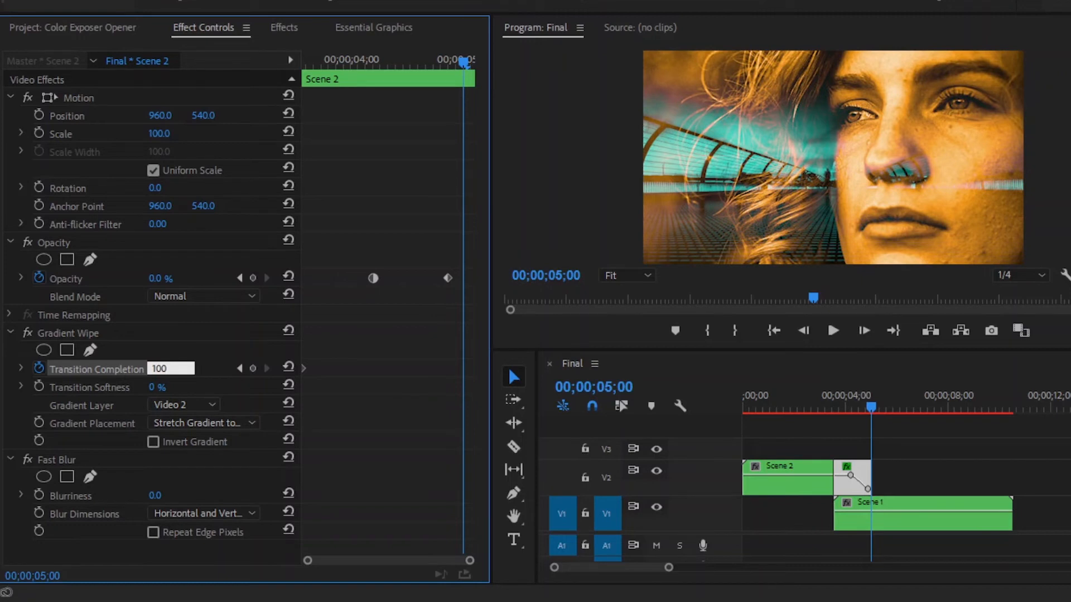
key(Return)
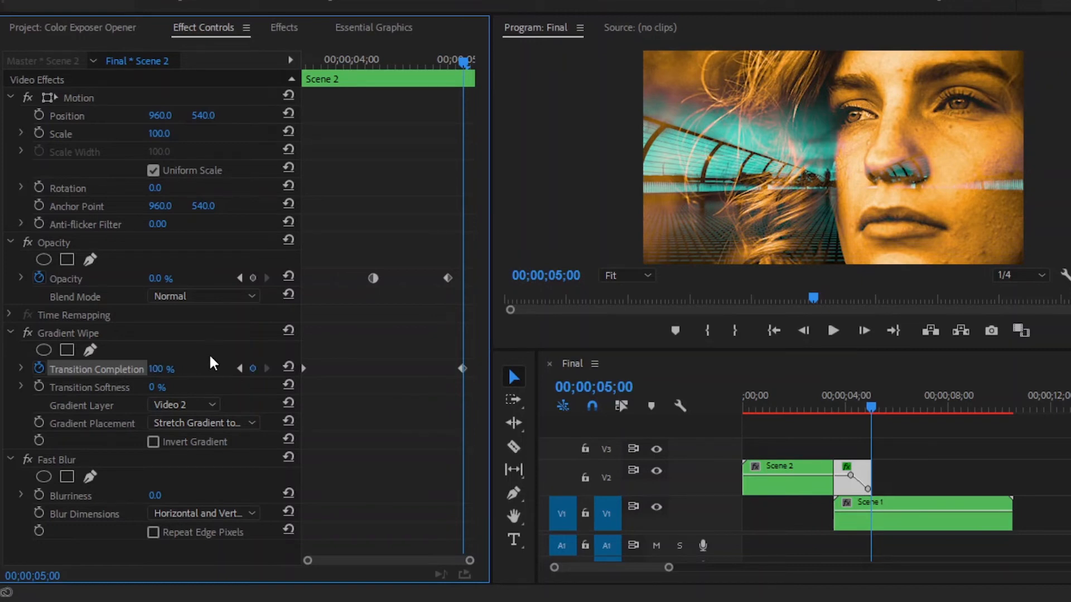
Step: Set the Gradient Wipe's Transition Softness to 100%
click(158, 387)
text(100)
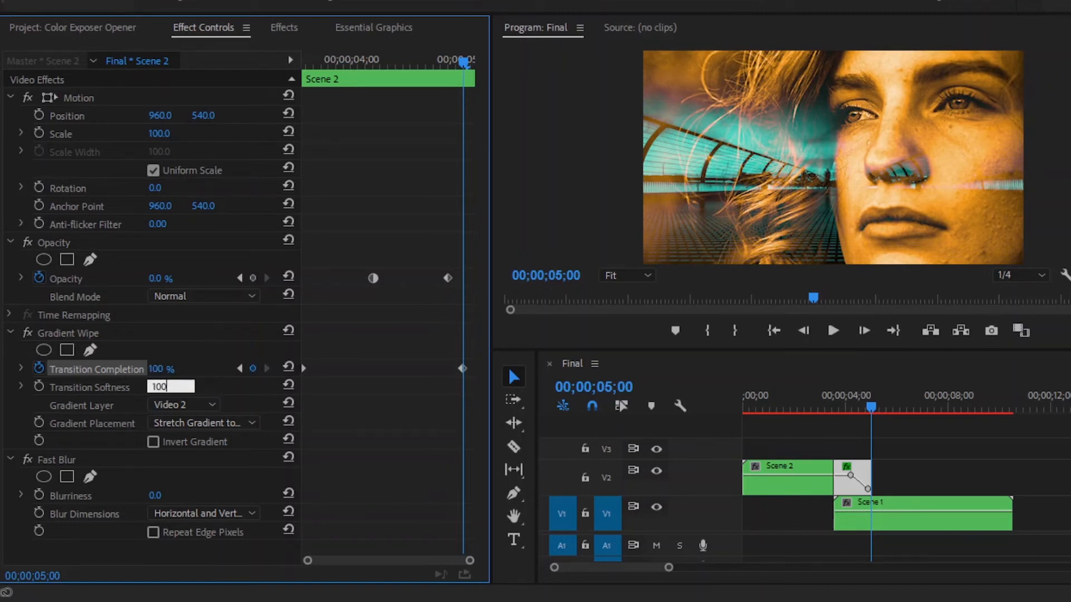
key(Return)
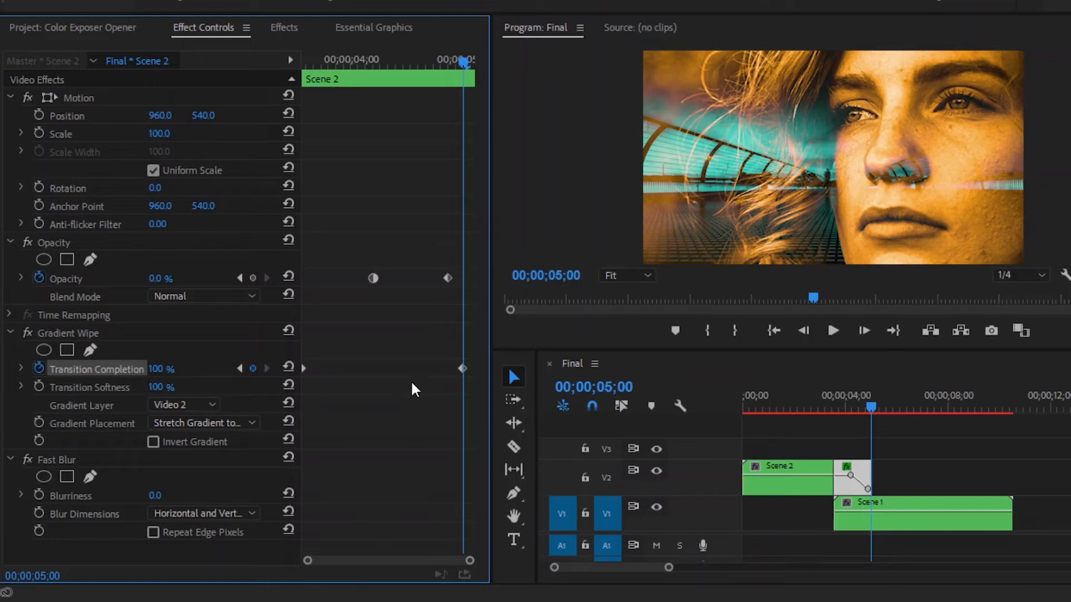
Step: Apply Ease In to the last Transition Completion keyframe and Ease Out to the first, returning the playhead to 00;00;03;17
right_click(462, 369)
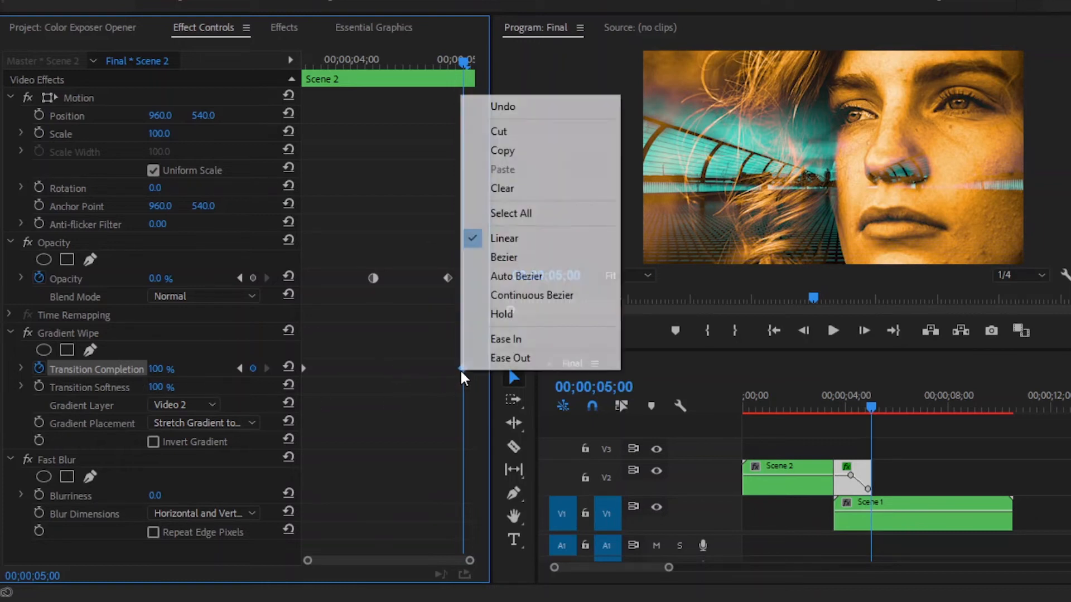
click(498, 340)
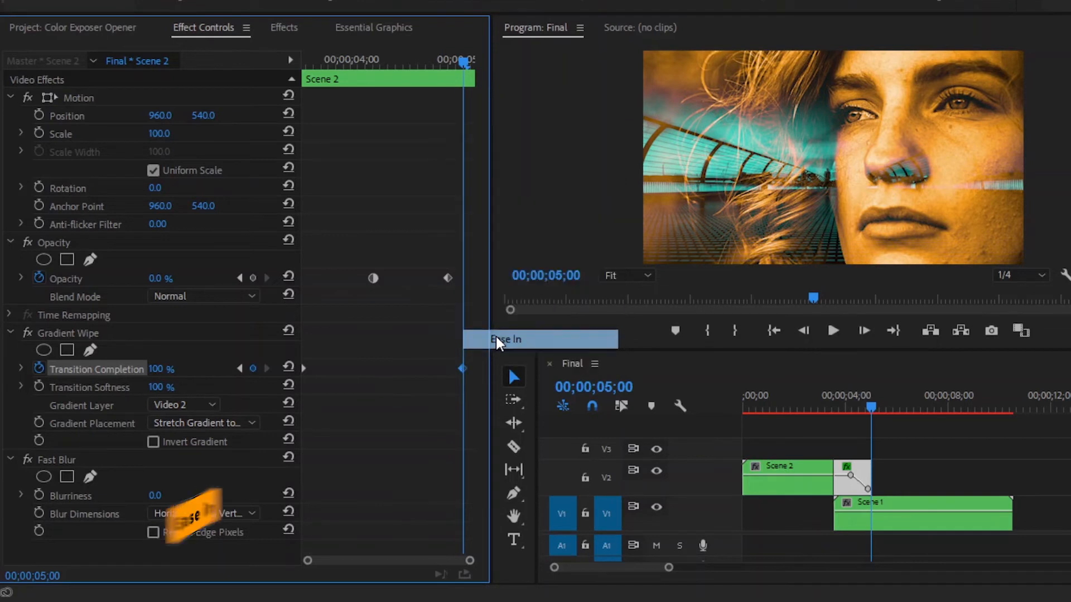
right_click(305, 370)
click(336, 356)
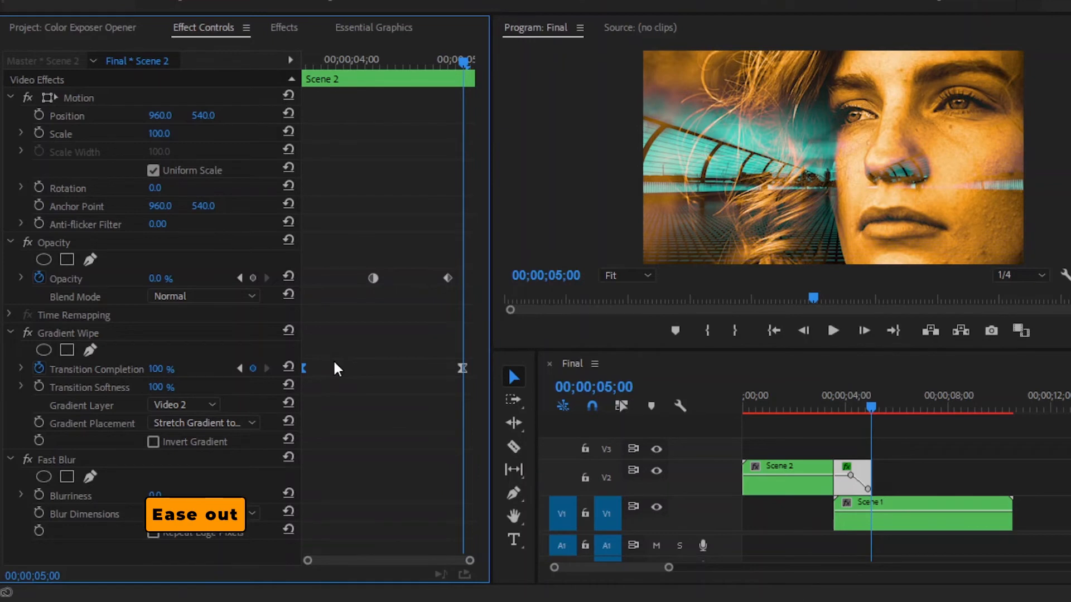
drag(345, 65, 294, 68)
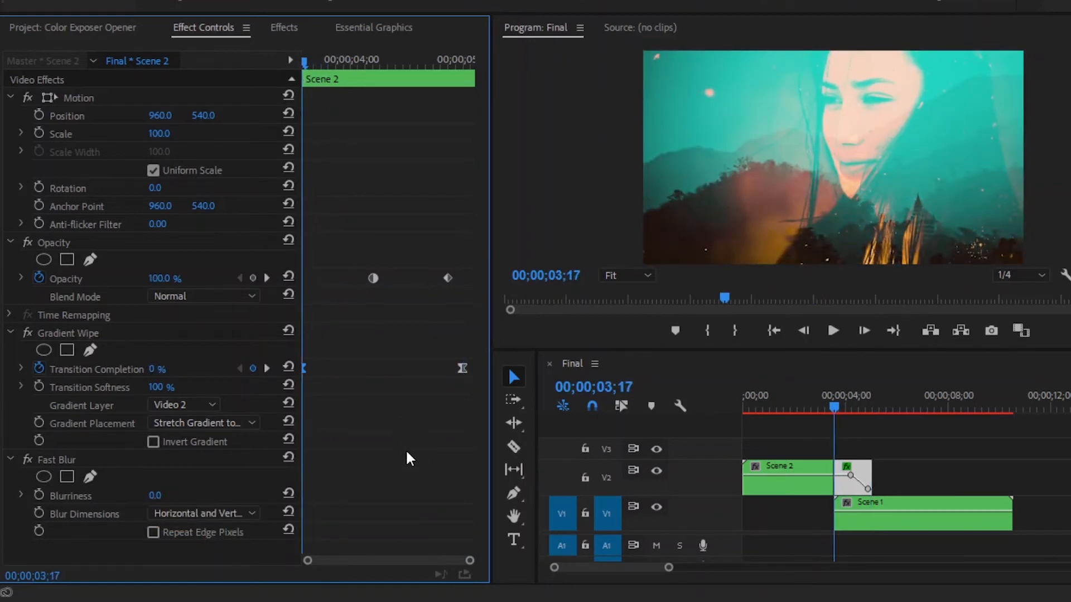
Step: Keyframe the Fast Blur's Blurriness from 0 at 00;00;03;17 to 65 at the end of the second Scene 2 piece
click(38, 495)
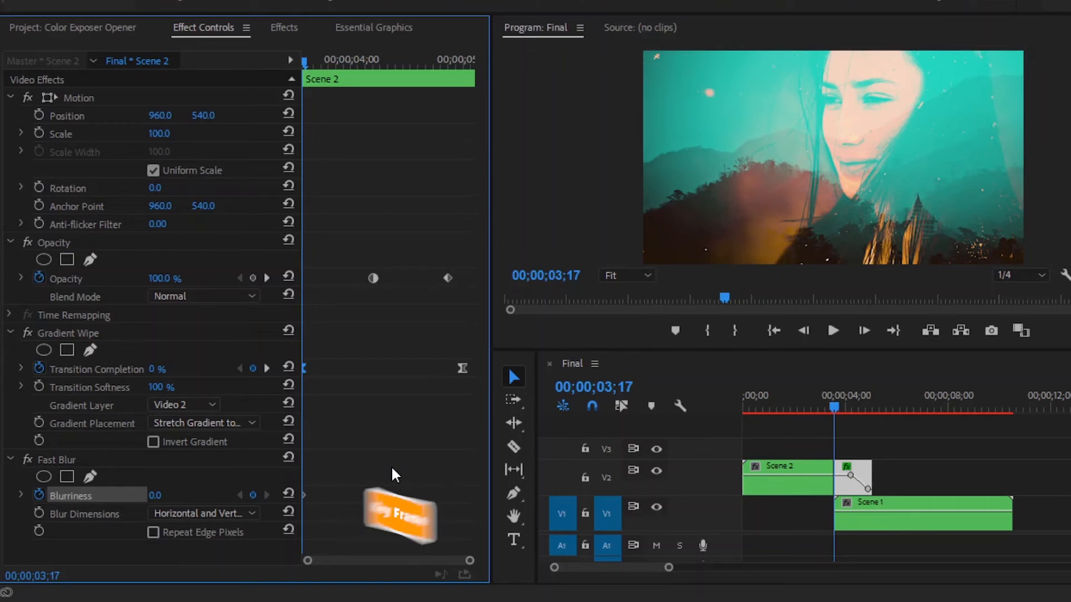
drag(302, 59, 328, 61)
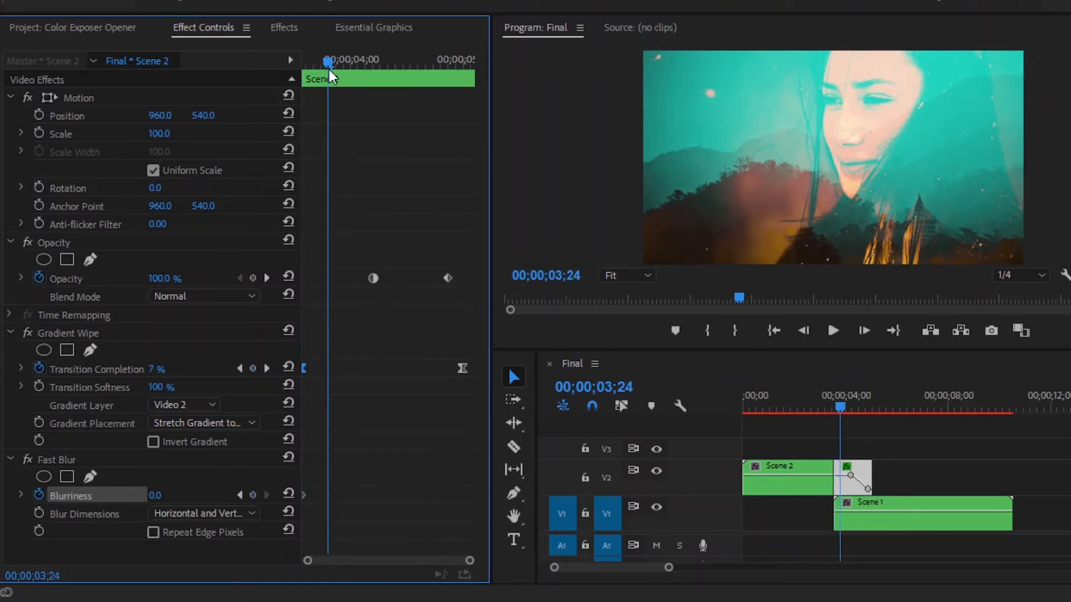
click(175, 497)
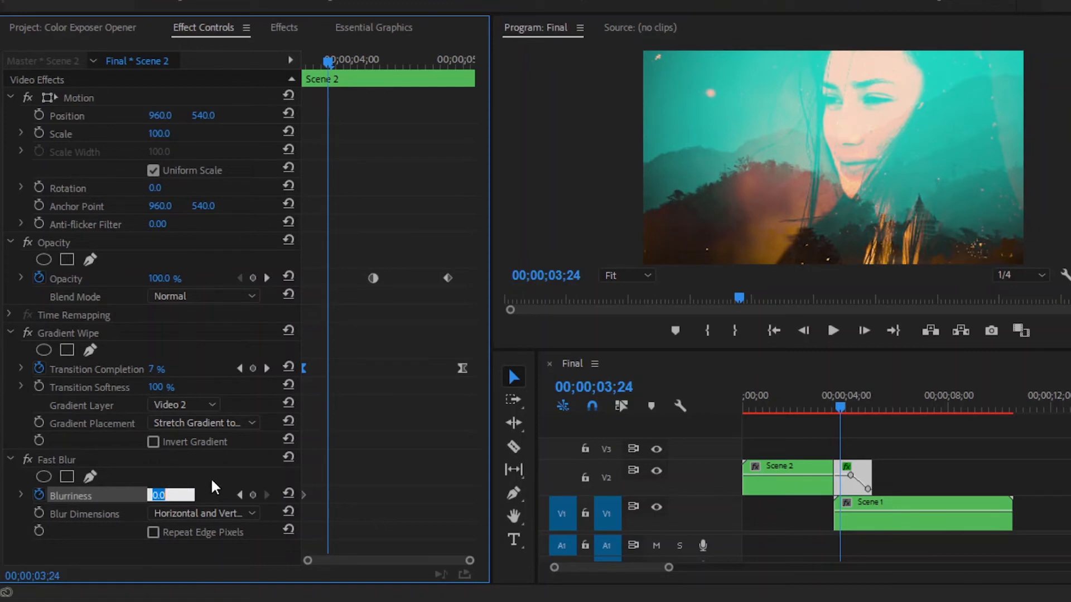
text(65)
key(Return)
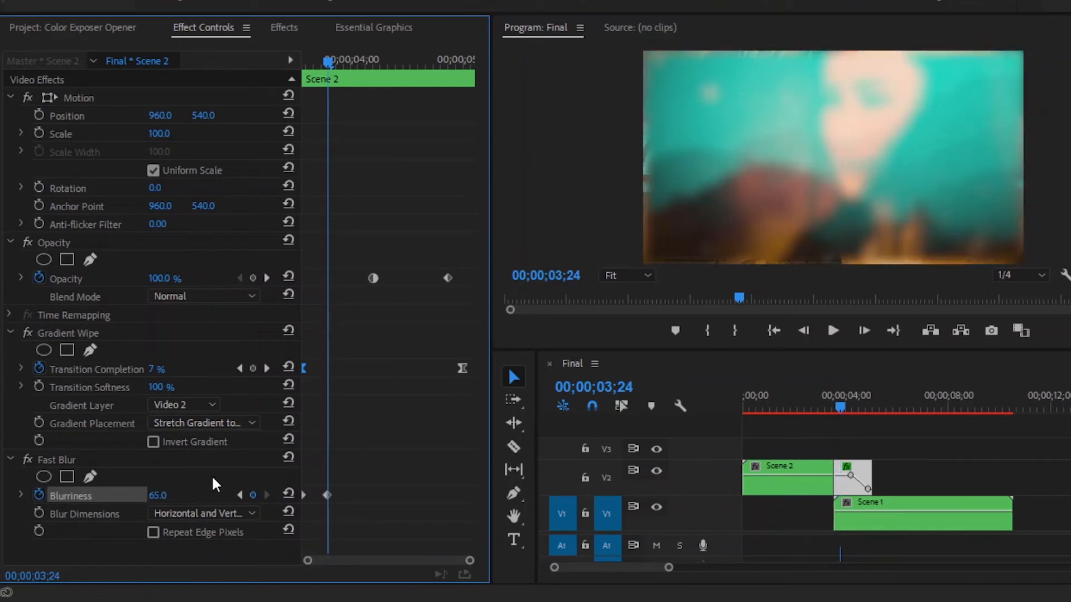
drag(328, 495, 483, 524)
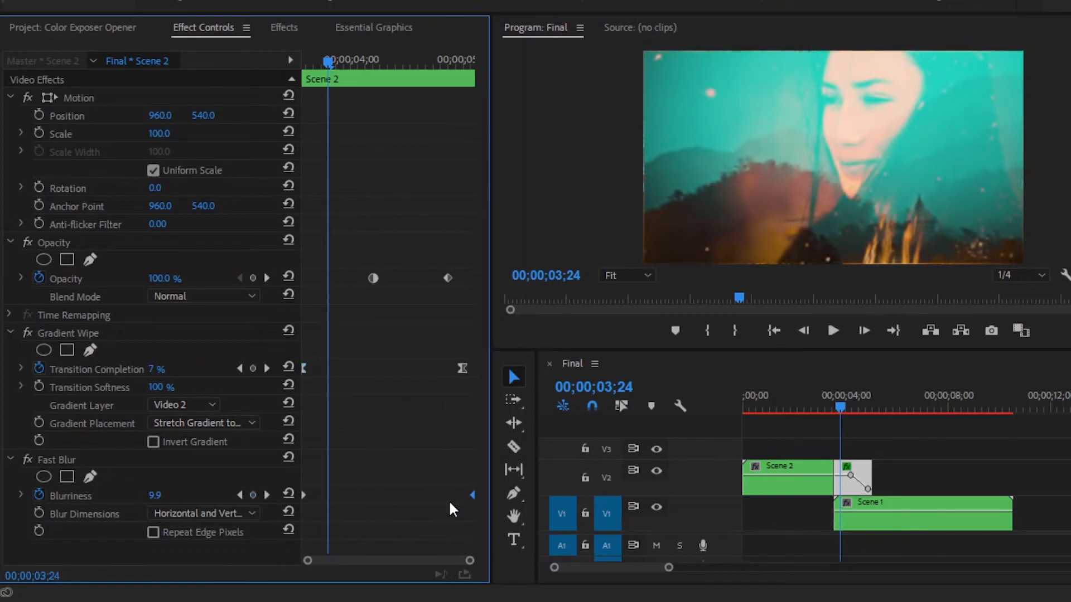
click(901, 455)
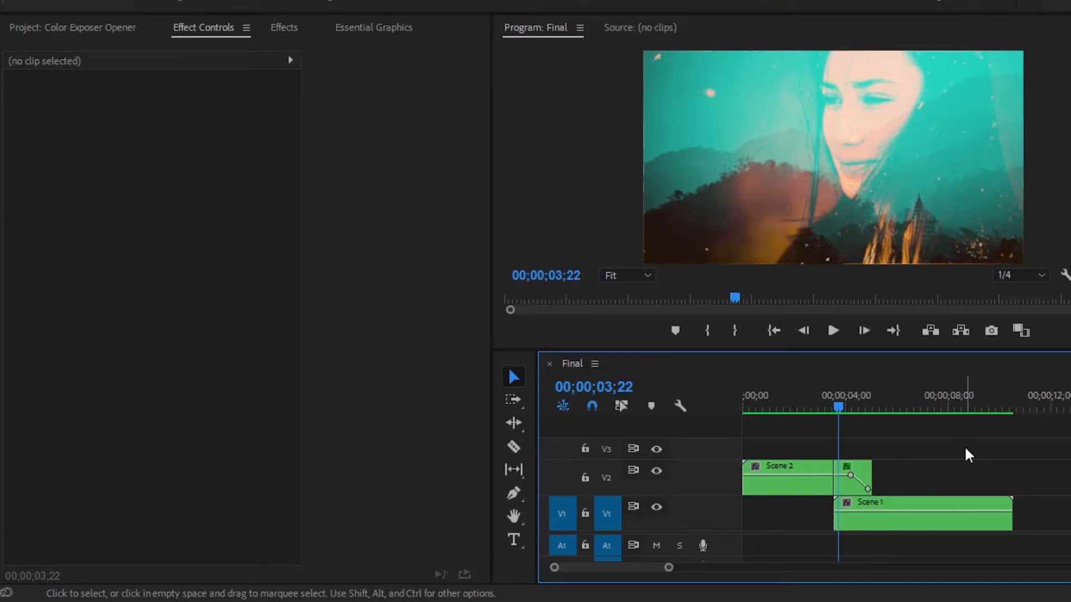
Step: Add a new text layer and place it in the lower-left area of the video frame, at about 114, 830
click(359, 28)
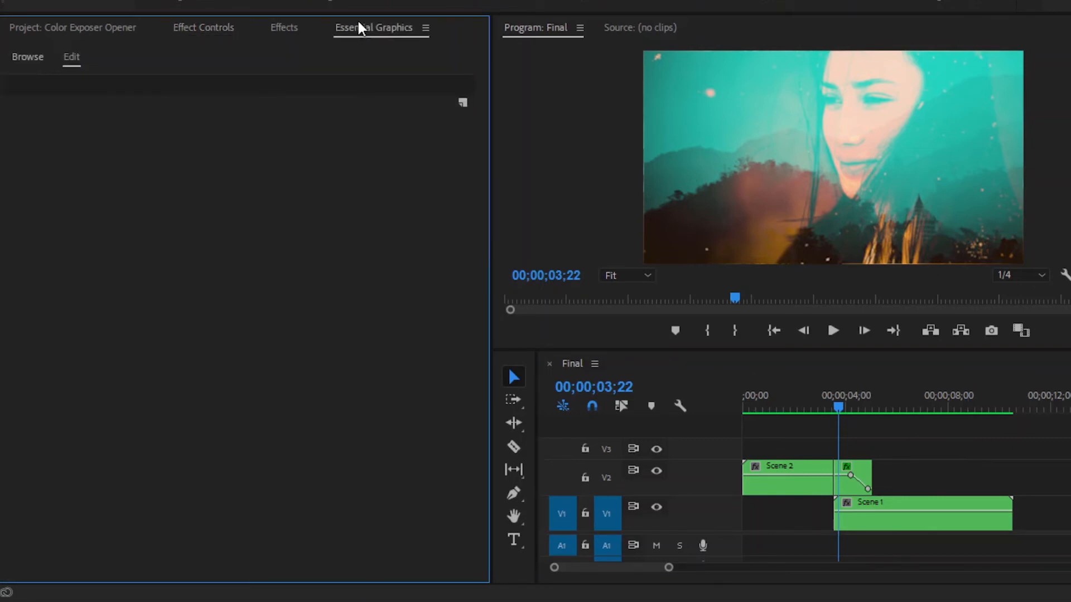
click(462, 104)
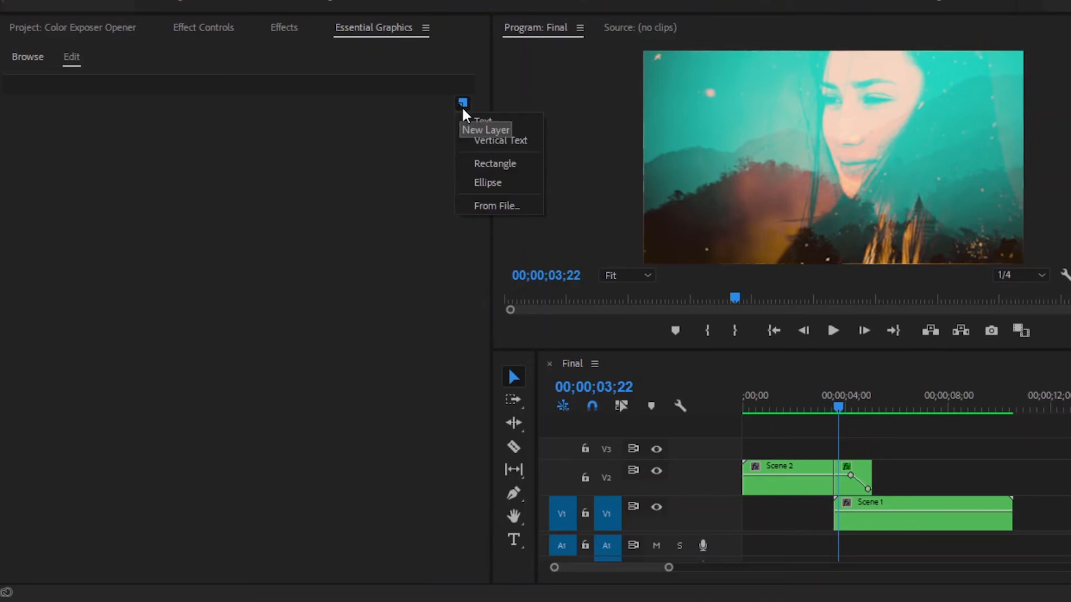
click(482, 125)
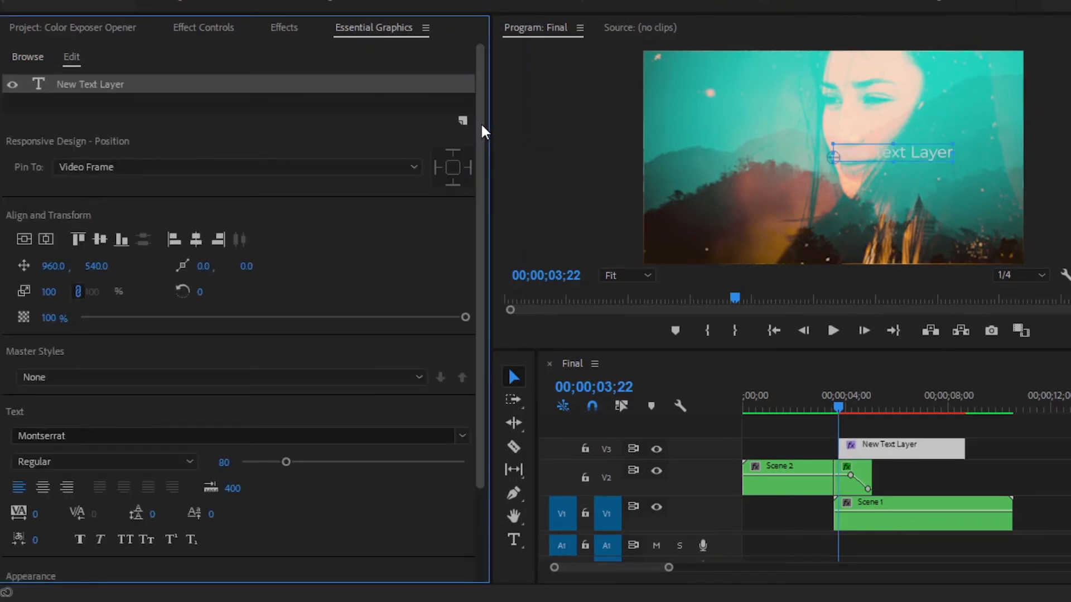
drag(890, 157, 736, 217)
Step: Replace the placeholder text with COLOR EXPOSER and set the text layer's scale to 80%
double_click(736, 215)
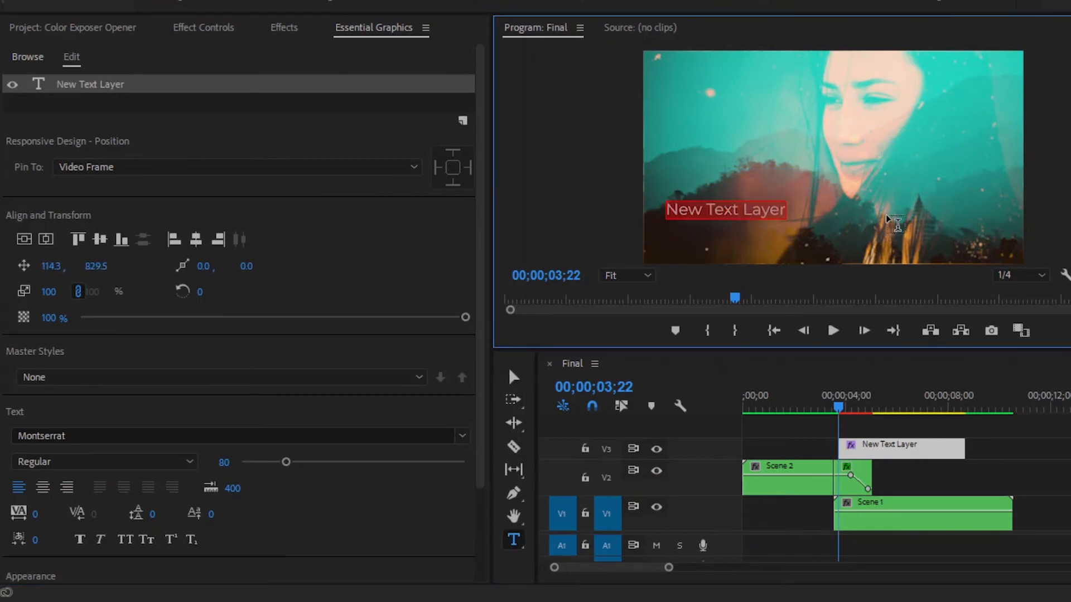
text(C)
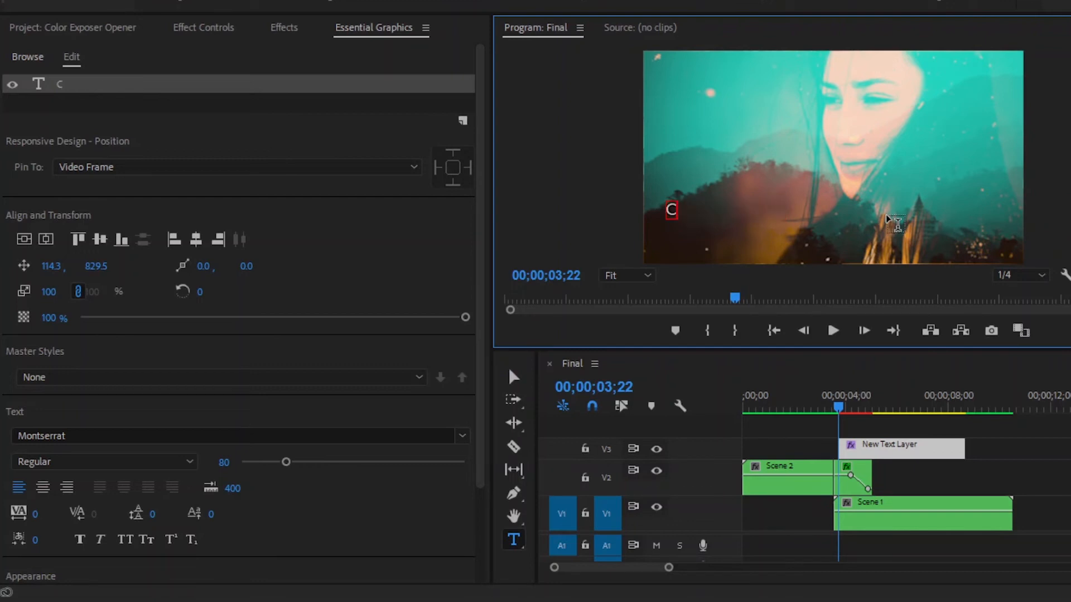
text(OLOR)
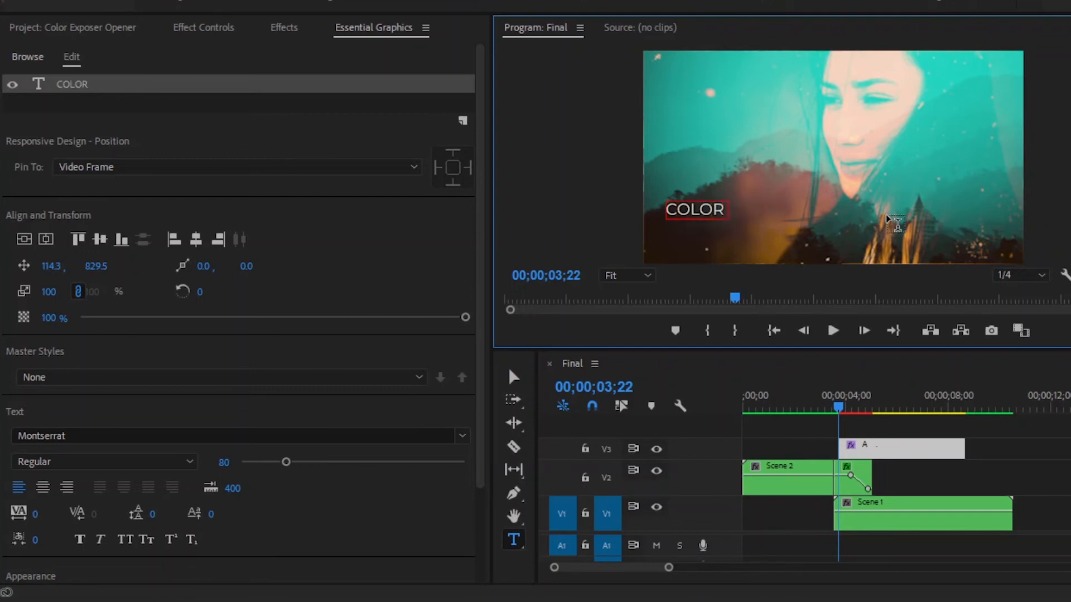
text( EXPOSER)
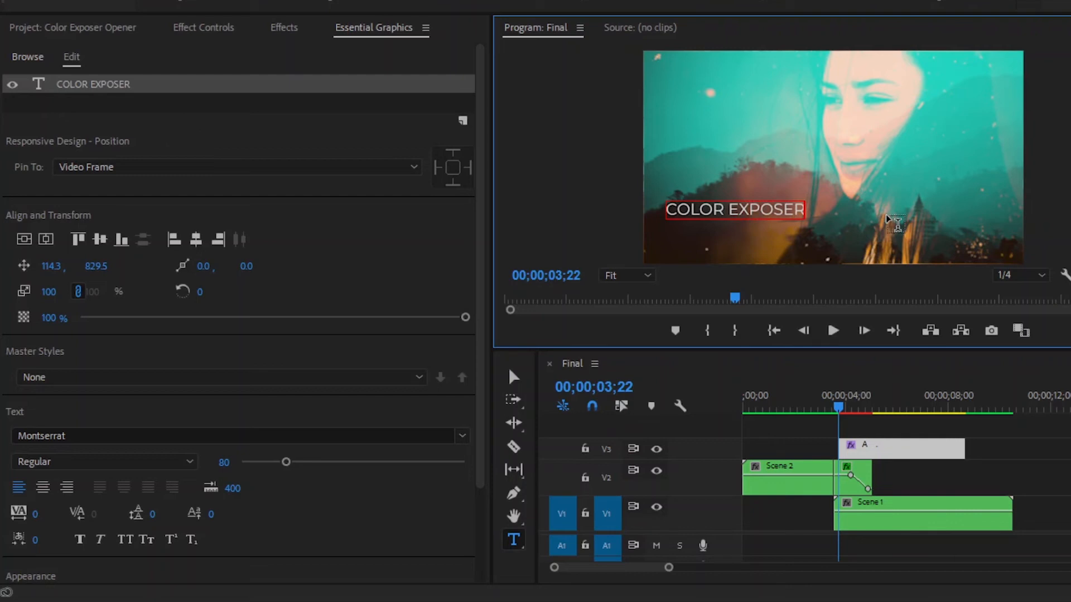
click(514, 376)
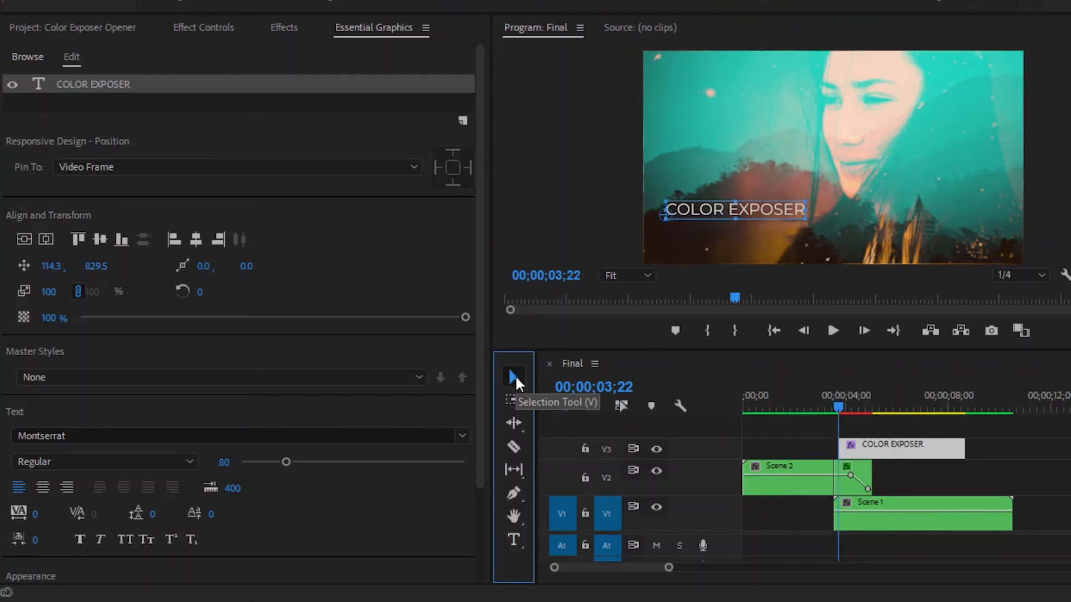
click(50, 291)
text(80)
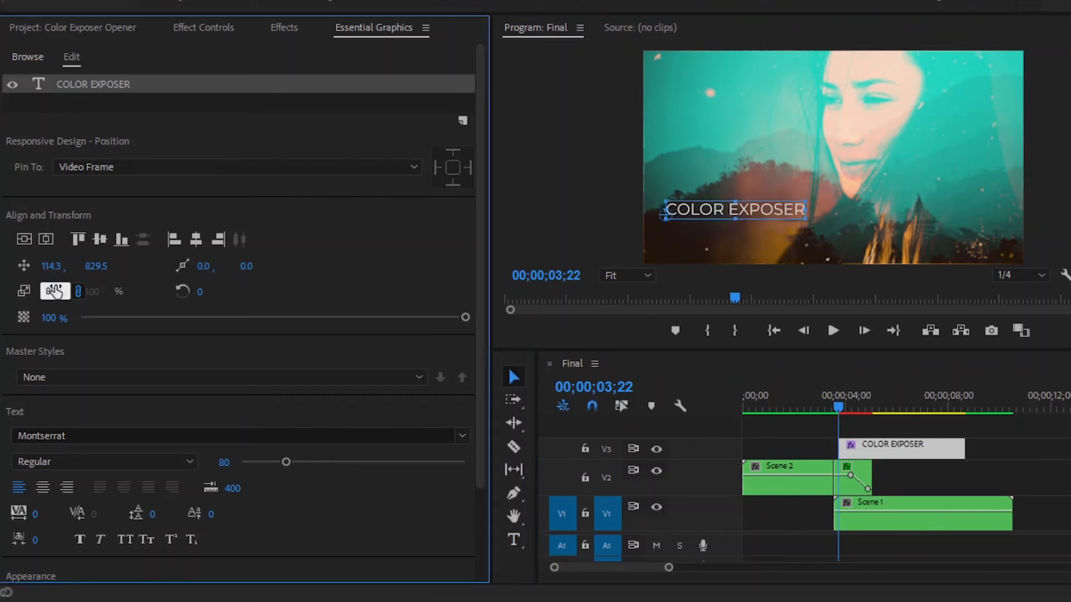
key(Return)
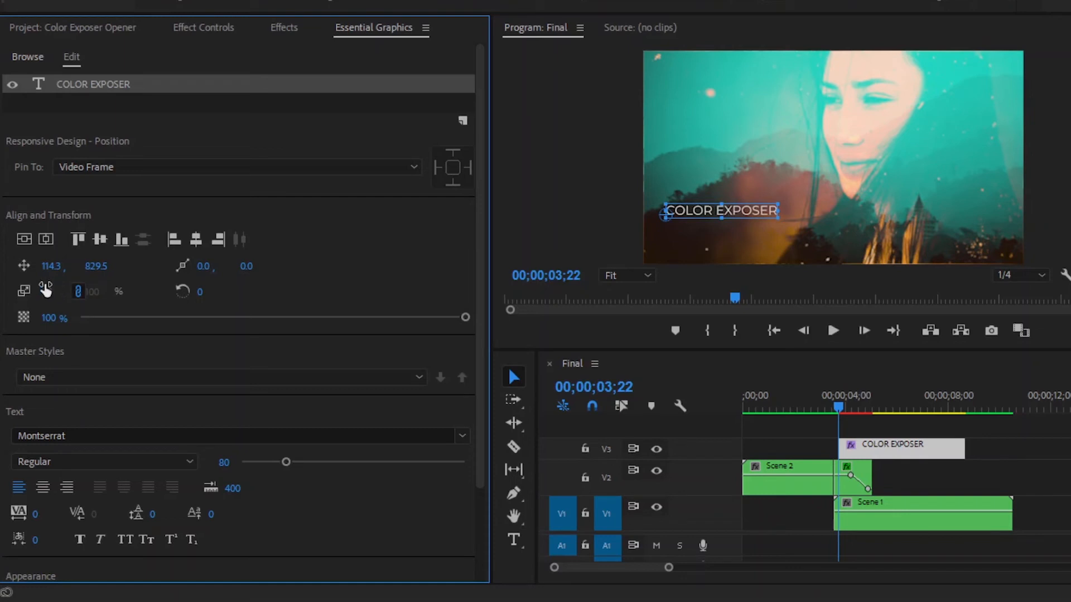
Step: Move the COLOR EXPOSER clip to the start of the sequence and trim its end to match the end of Scene 2
drag(904, 449, 872, 449)
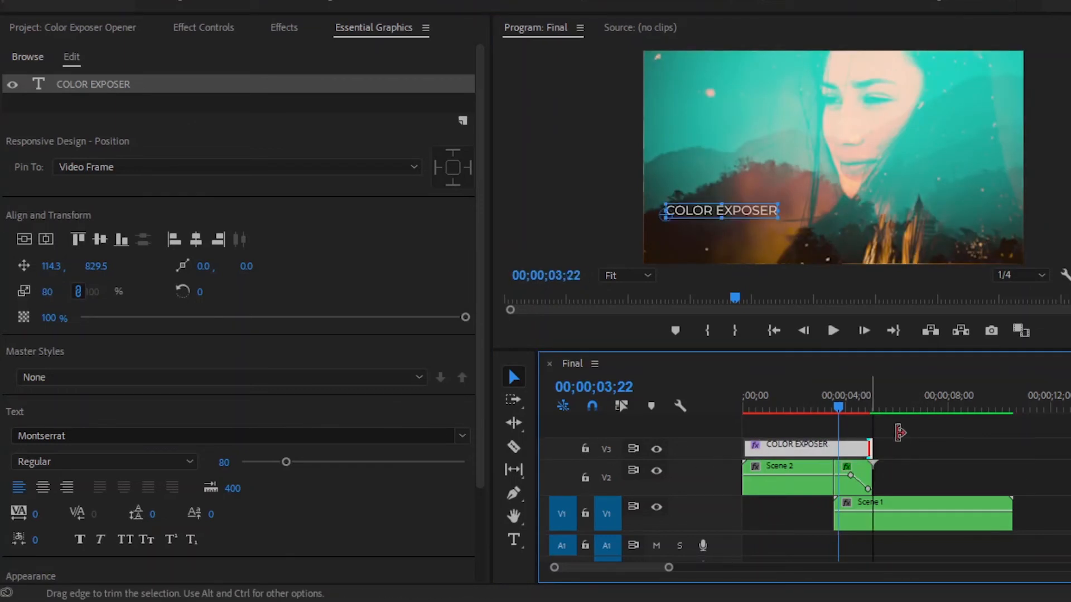
click(901, 441)
click(827, 449)
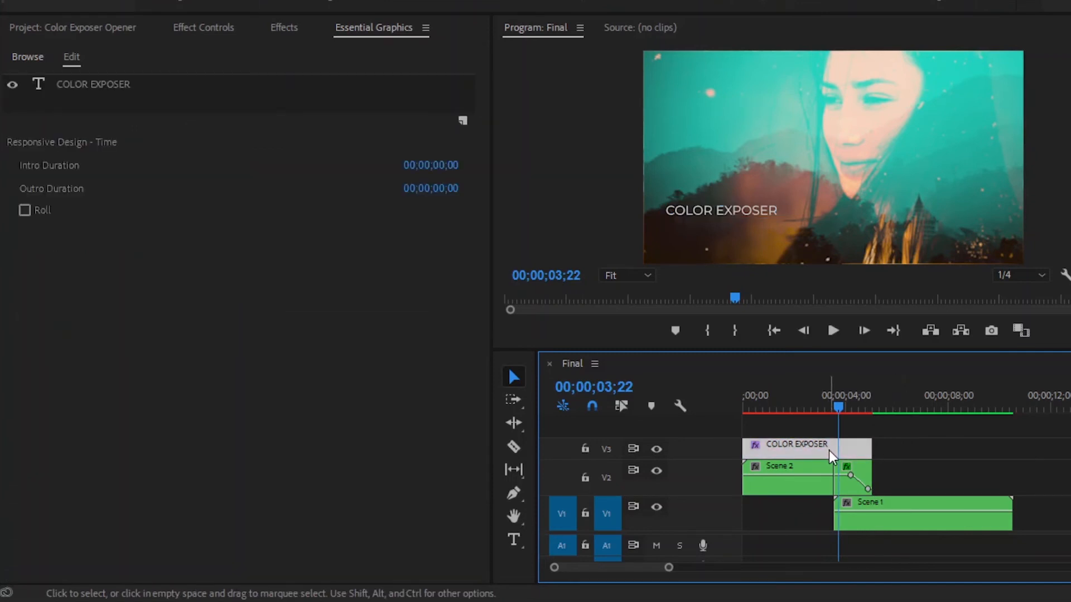
Step: Start Position and Scale keyframing on the COLOR EXPOSER clip at 00;00;03;22 and set Scale to 90
click(204, 28)
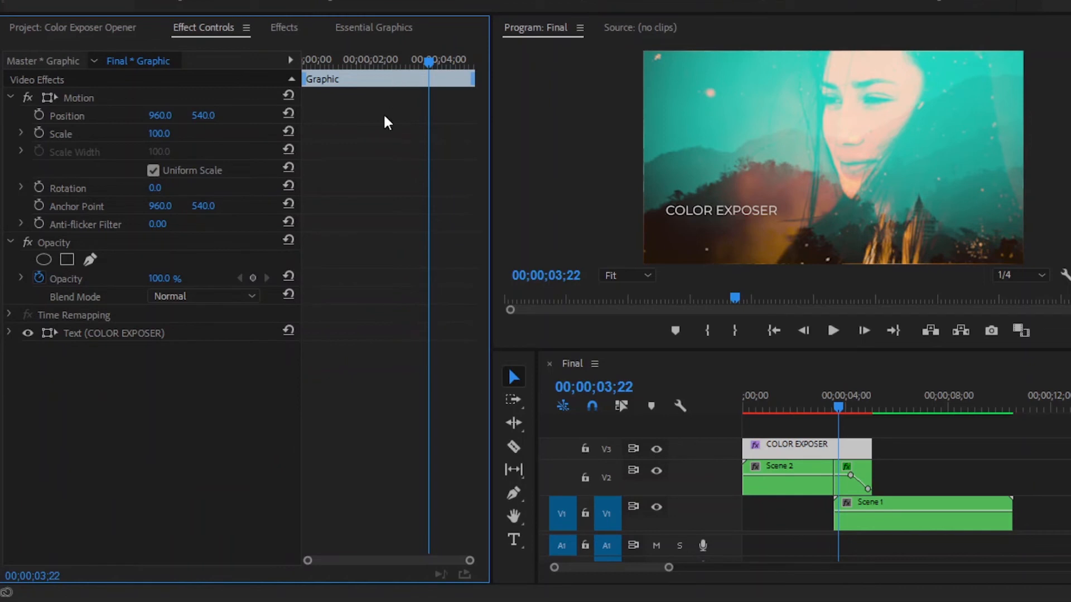
click(39, 115)
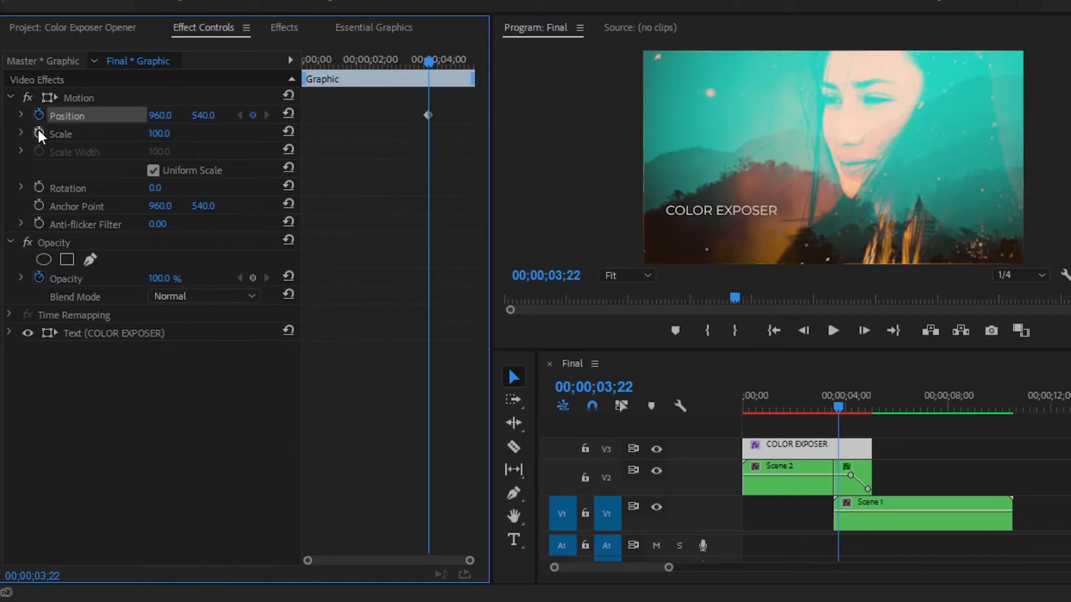
click(39, 133)
click(36, 115)
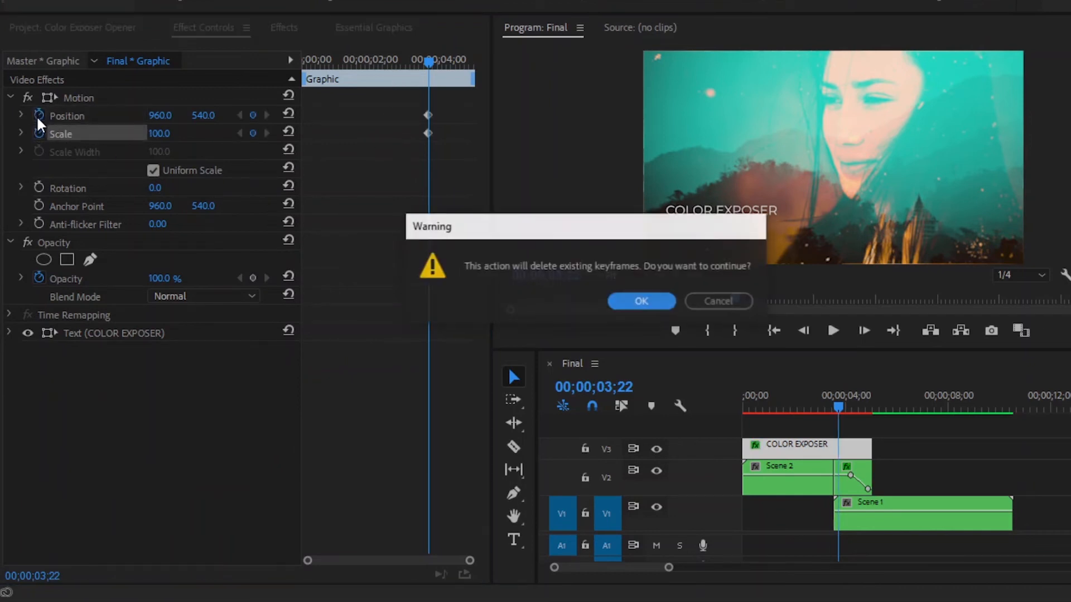
click(702, 300)
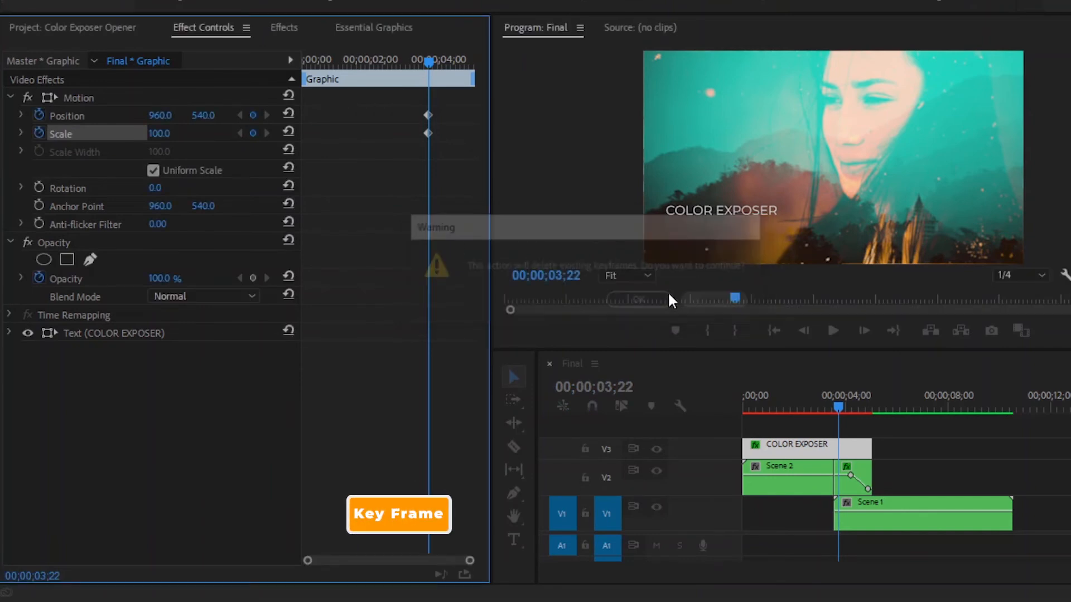
click(159, 133)
text(90)
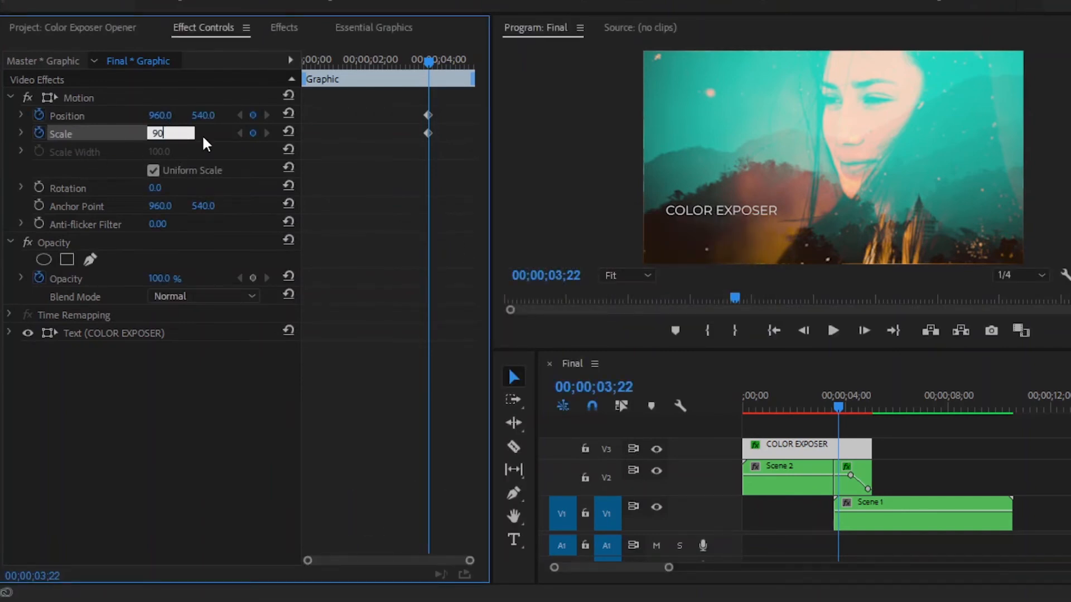
key(Return)
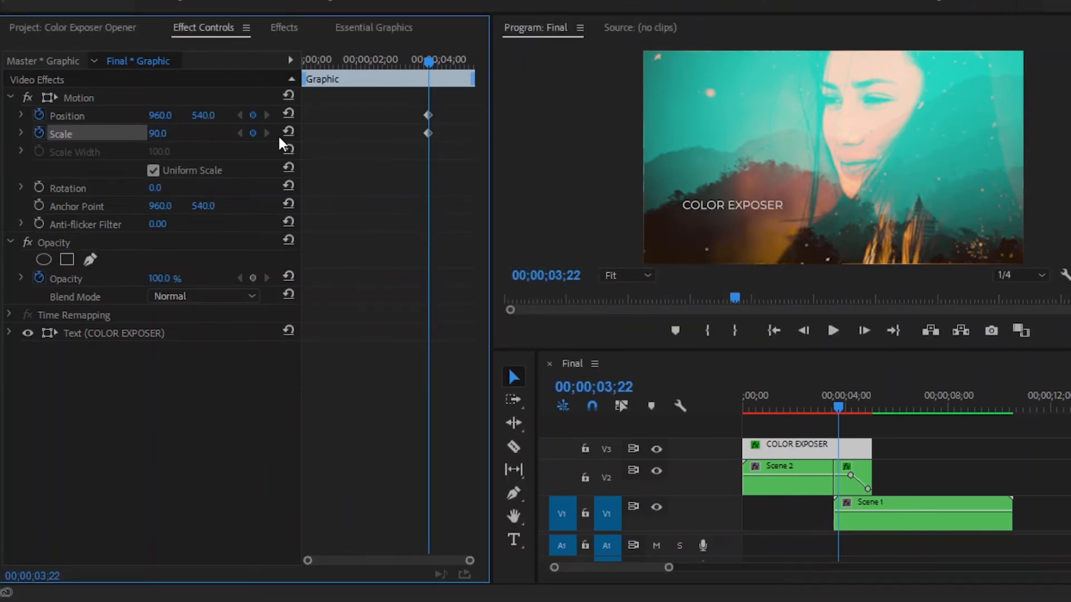
Step: Move the Position and Scale keyframes to the clip's start and add default-value ones, Scale 100, slightly before 00;00;03;22
drag(399, 103, 296, 148)
click(286, 133)
click(289, 112)
drag(416, 100, 423, 142)
click(447, 156)
Step: Keyframe the title clip's Opacity from 0% at 00;00;00;00 to 100% at 00;00;00;15
drag(313, 58, 283, 70)
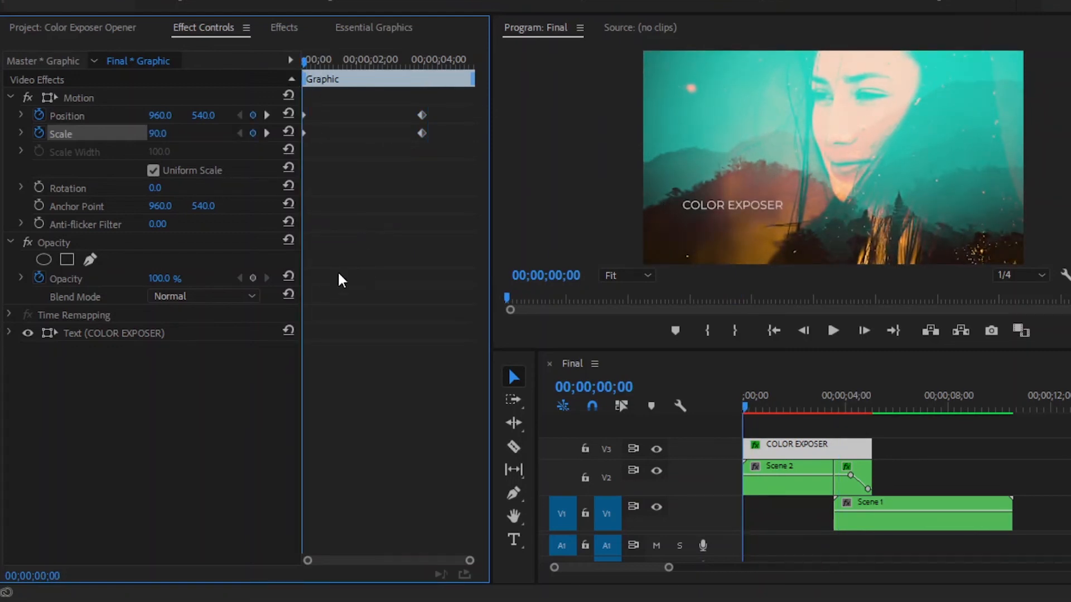
click(159, 278)
text(0)
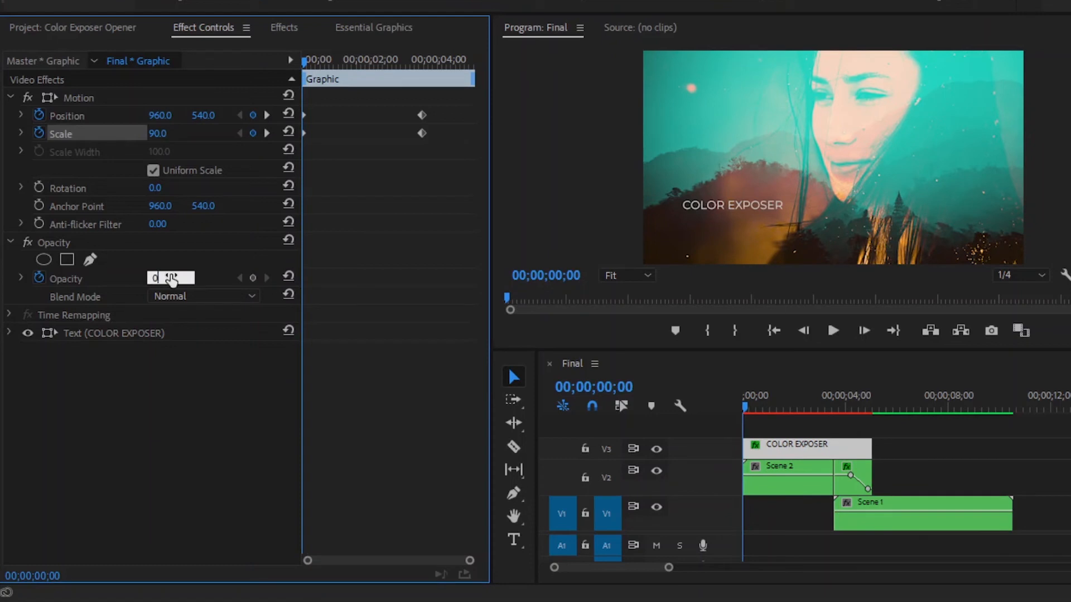
key(Return)
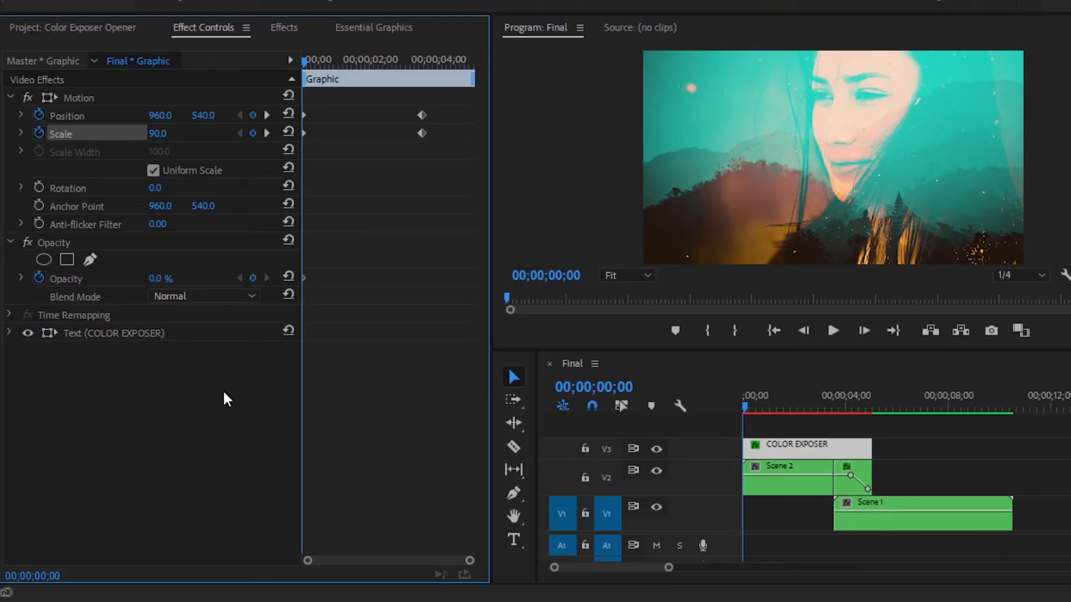
key(shift+Right)
key(shift+Right)
key(shift+Right)
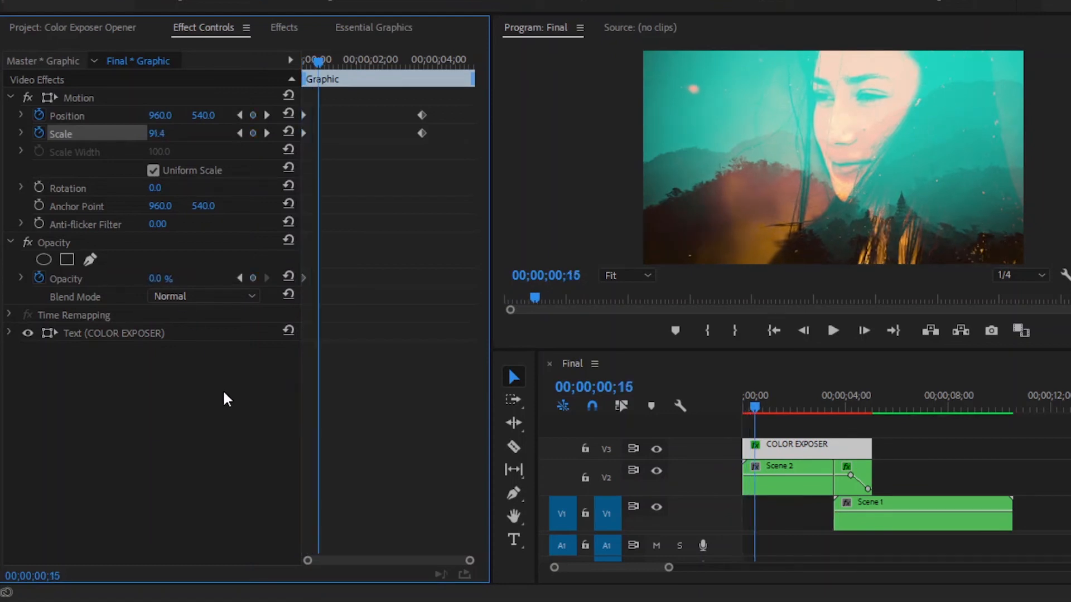
click(167, 278)
text(100)
key(Return)
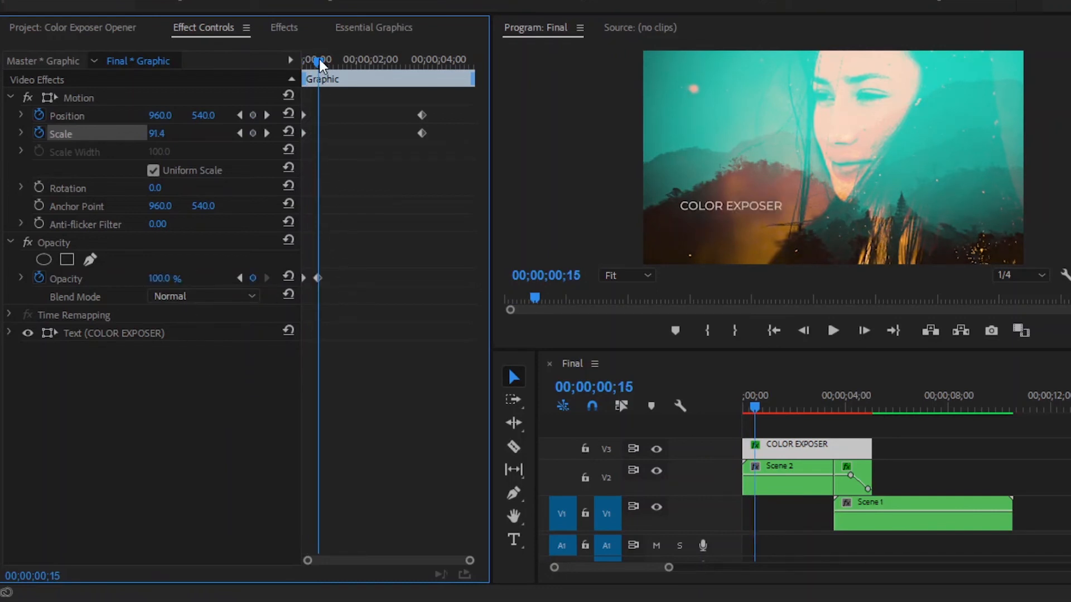
Step: Apply Ease In to the title's second Opacity keyframe and Ease Out to the first
right_click(316, 277)
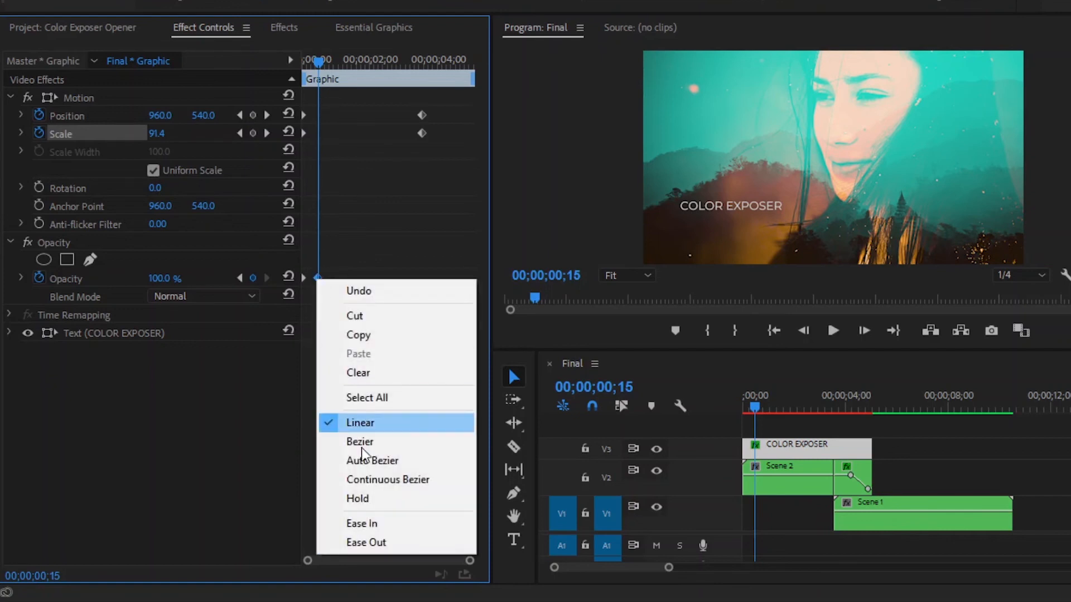
click(370, 522)
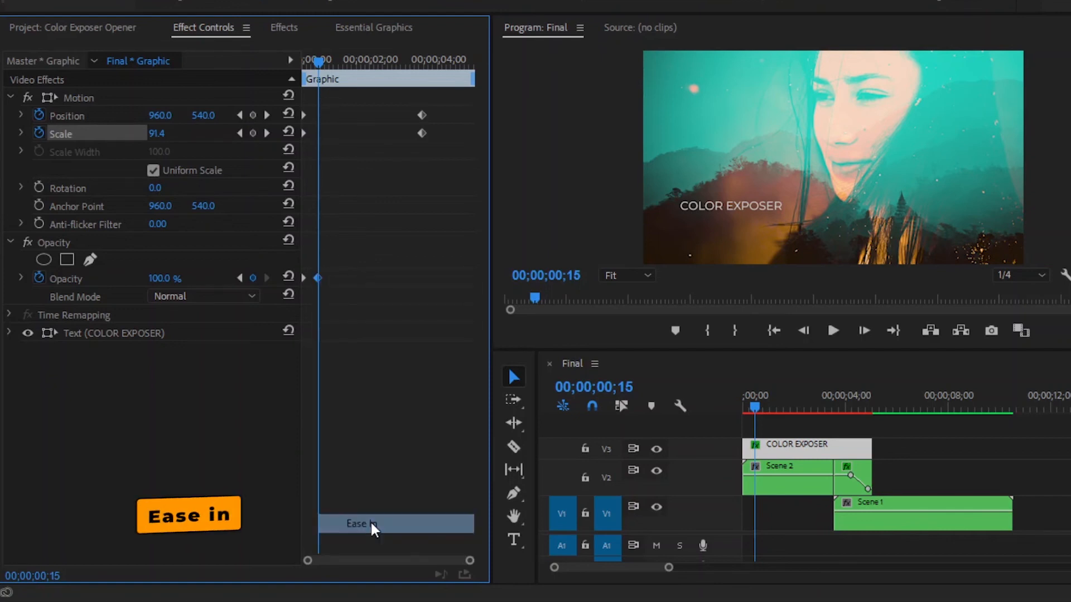
right_click(303, 277)
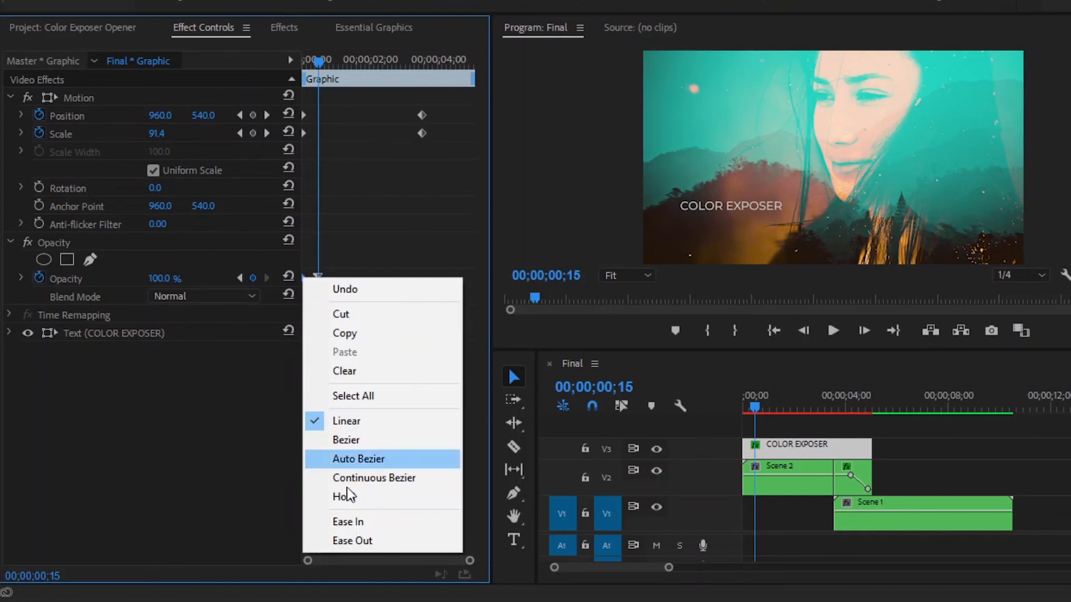
click(348, 541)
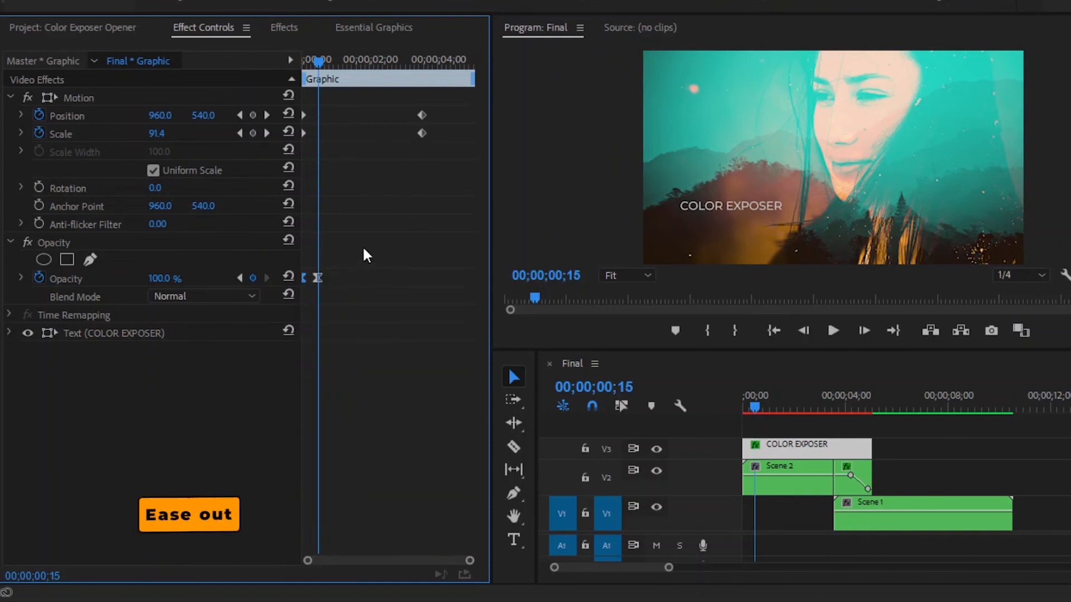
Step: Add a 0% Opacity keyframe to the title at its clip's end, 00;00;05;02
drag(317, 62, 473, 80)
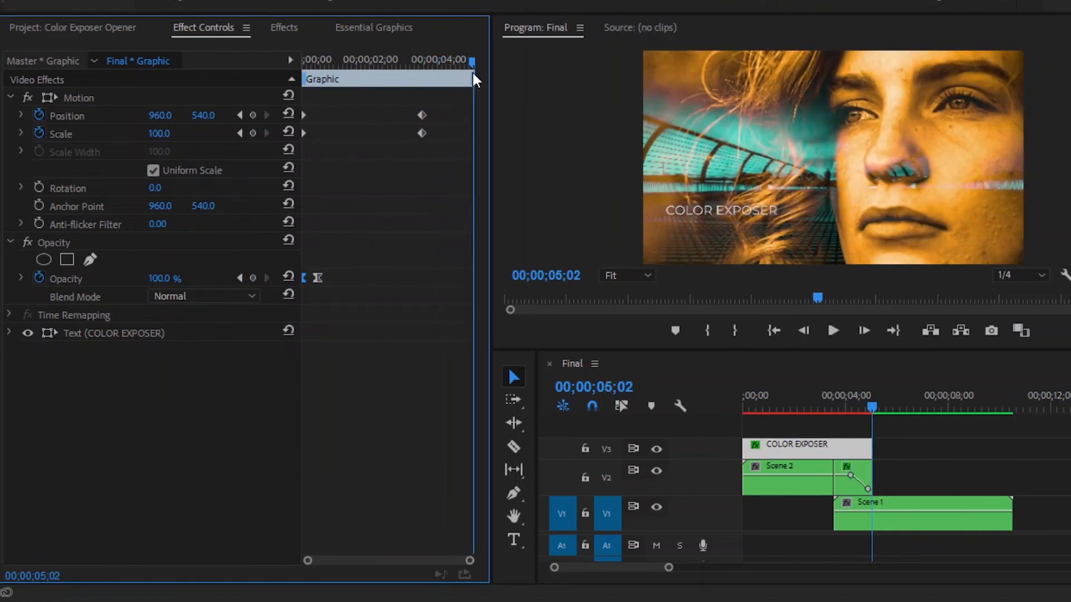
click(170, 277)
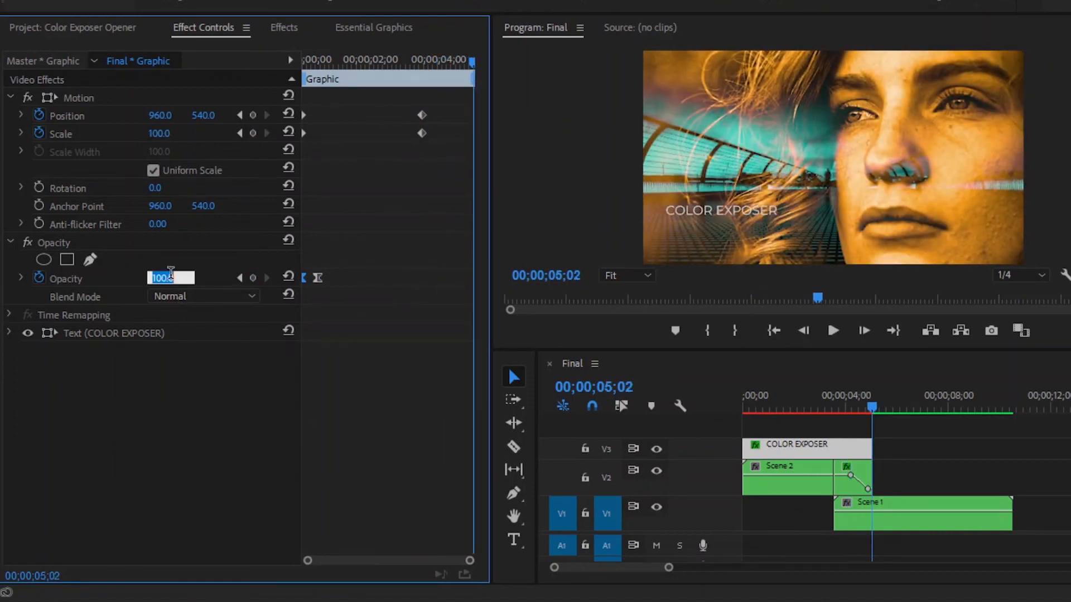
text(0)
key(Return)
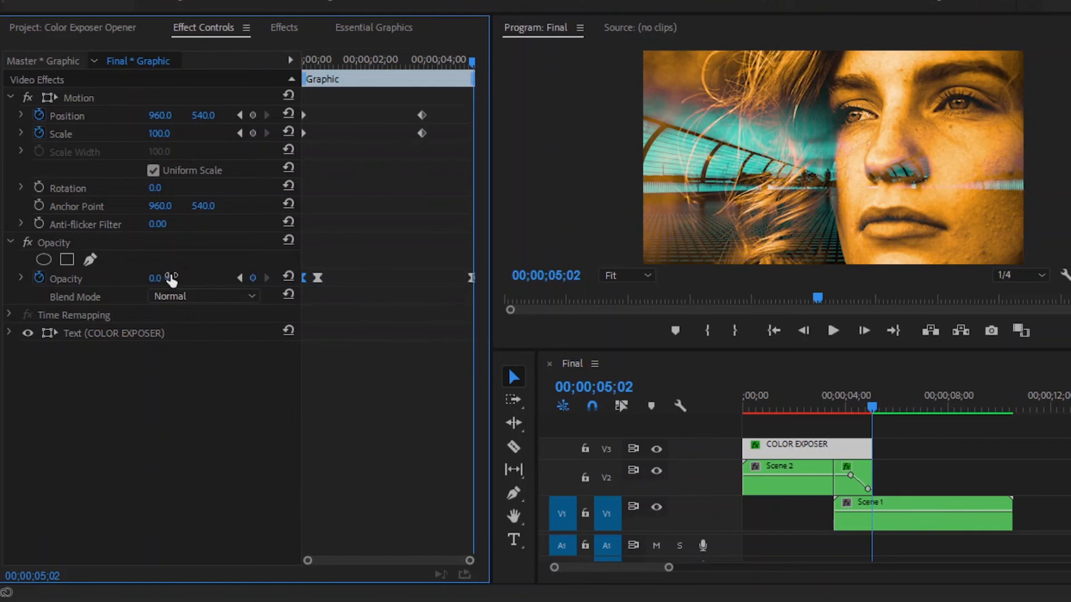
Step: Add a 100% Opacity keyframe to the title 15 frames before the clip's end, at 00;00;04;17
key(Left)
key(Left)
key(Left)
key(Left)
key(Left)
key(Left)
key(Left)
key(Left)
key(Left)
key(Left)
key(Left)
key(Left)
key(Left)
key(Left)
key(Left)
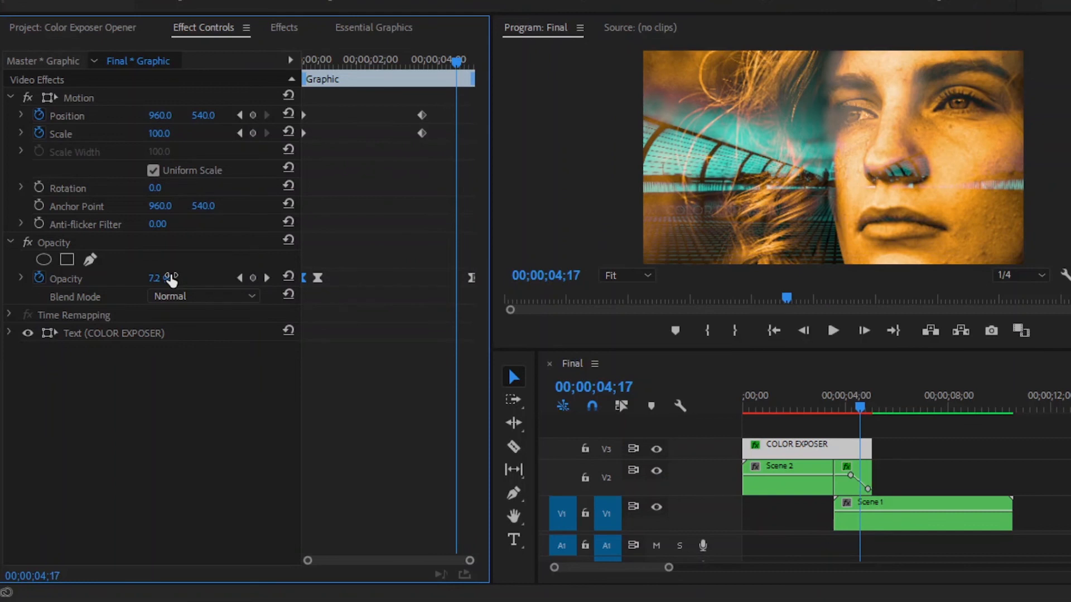
click(170, 278)
text(100)
key(Return)
Step: Apply Ease In to the title's second Position and Scale keyframes and Ease Out to the first ones
drag(412, 101, 420, 135)
right_click(420, 136)
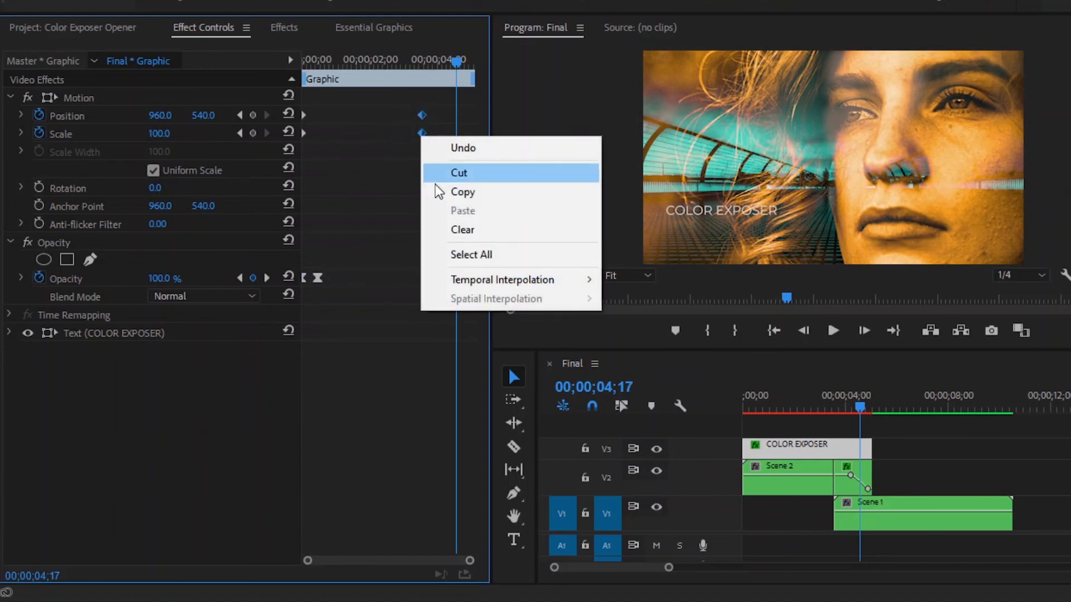
mouse_move(466, 277)
click(642, 385)
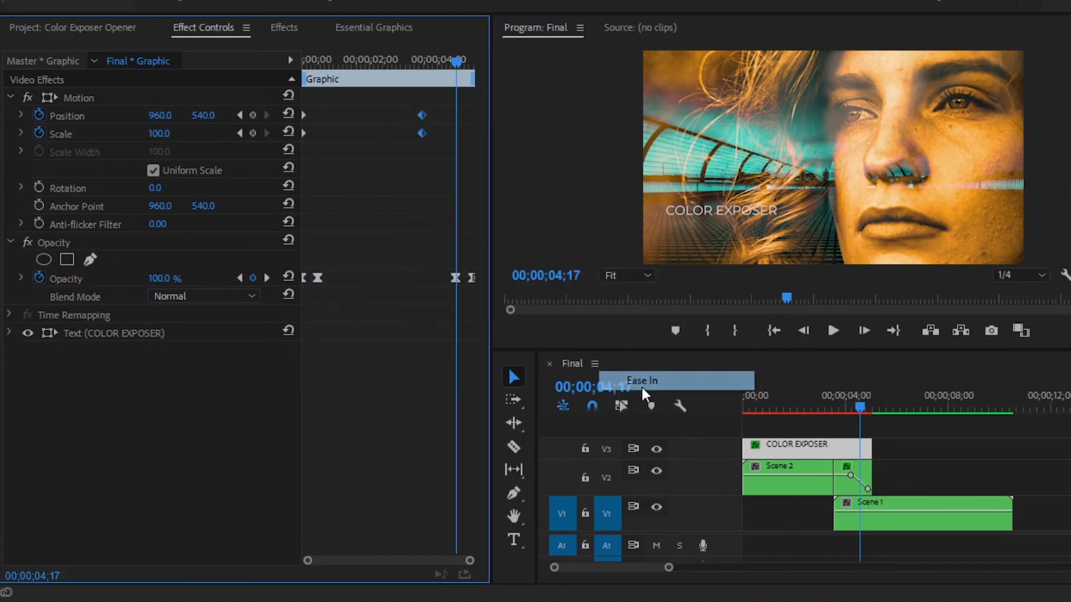
drag(318, 95, 297, 144)
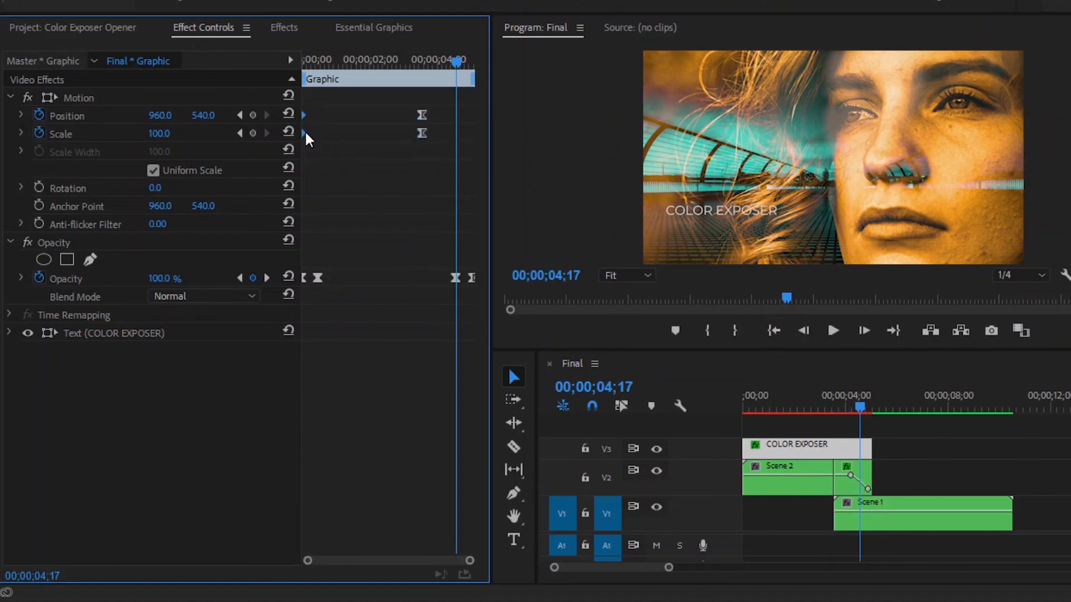
right_click(305, 130)
mouse_move(395, 275)
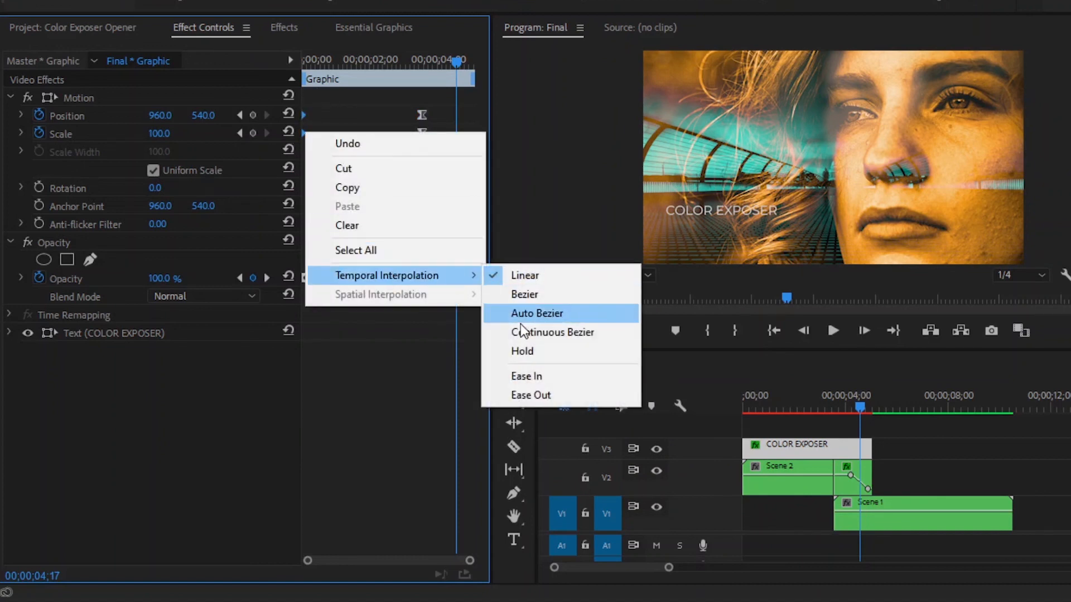
click(528, 395)
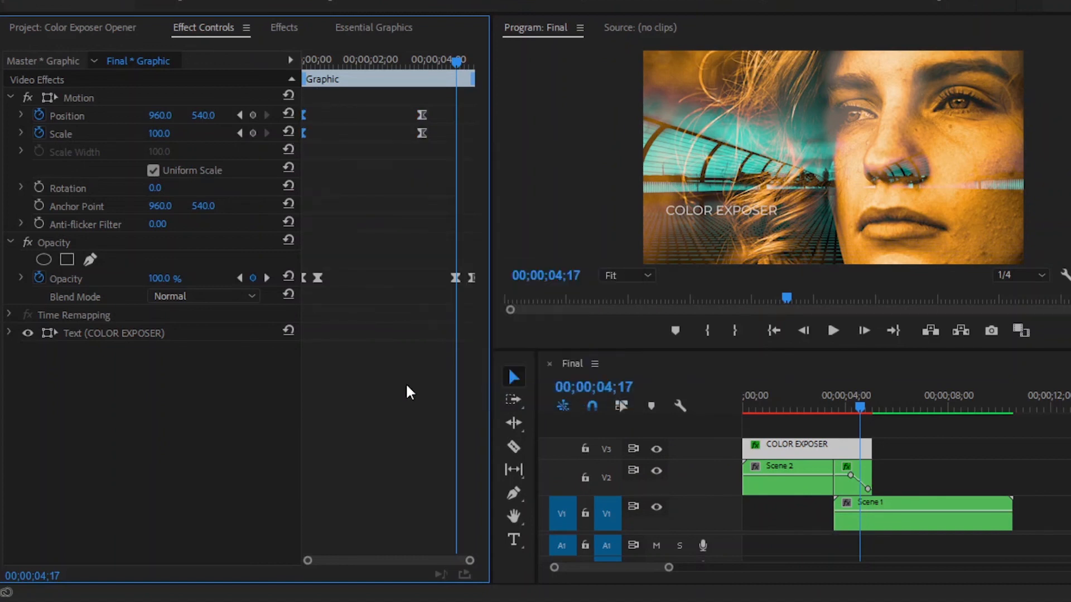
Step: Duplicate the COLOR EXPOSER title clip on V3, placing the copy directly after the original at 00;00;05;03
click(925, 433)
drag(808, 452, 925, 449)
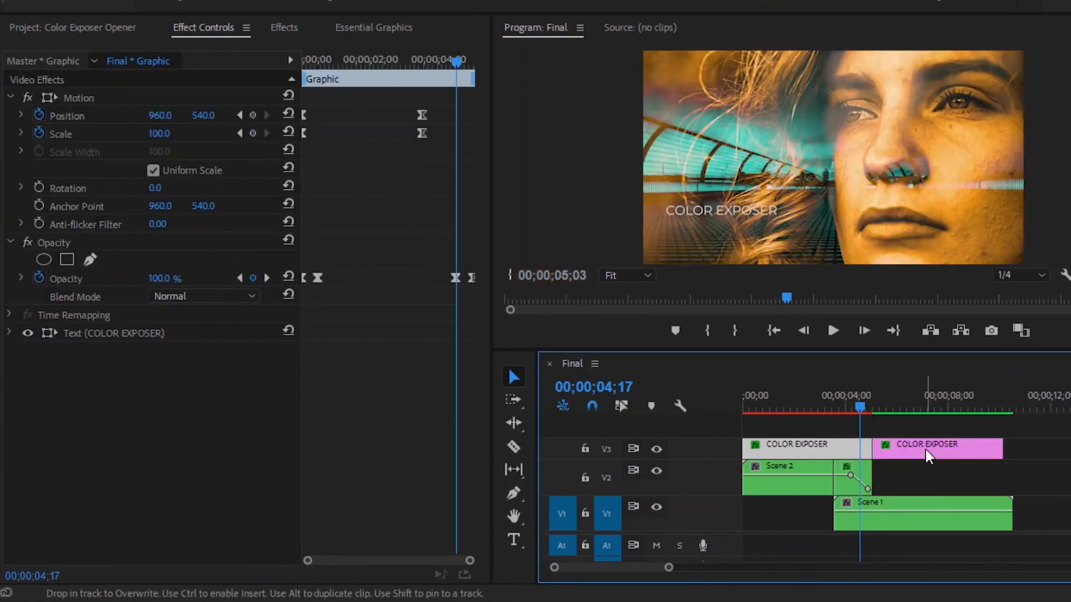
click(918, 407)
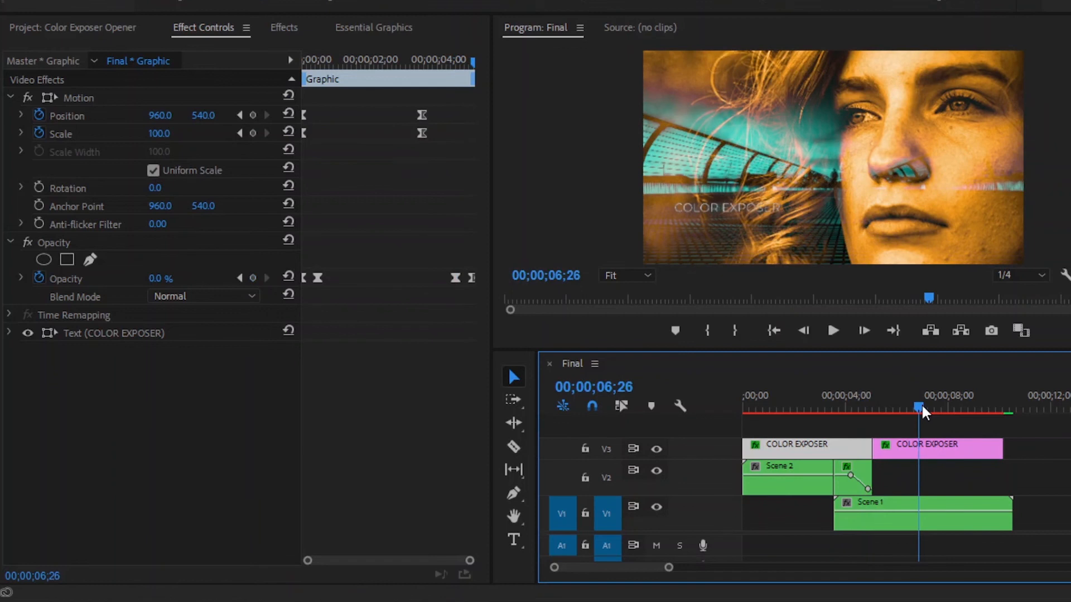
Step: Set the duplicated title's starting keyframes at 00;00;05;03 to Scale 115 and horizontal Position 1043
click(928, 443)
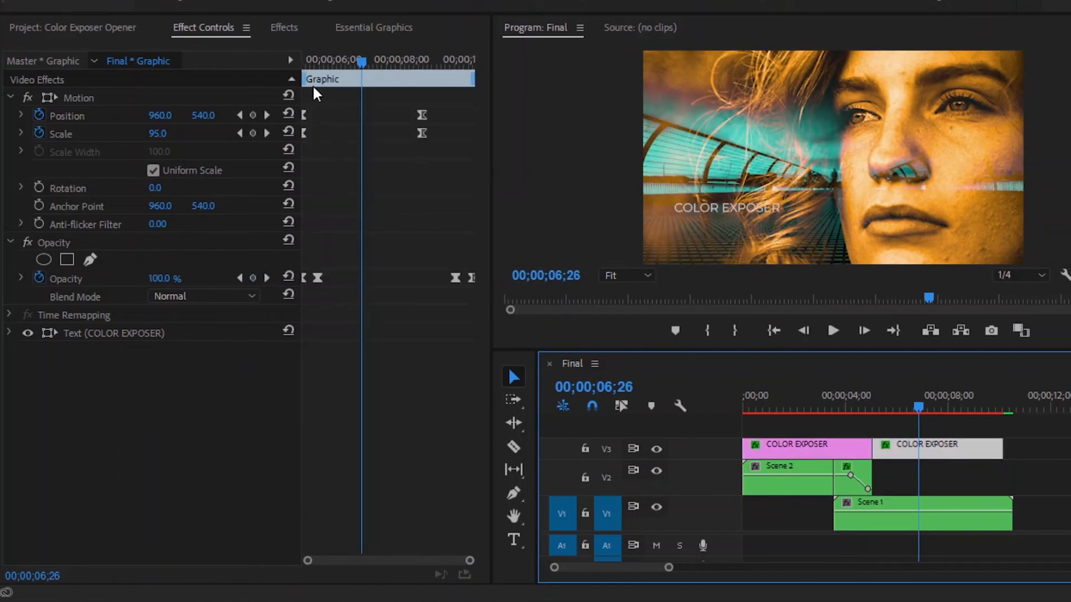
drag(329, 58, 290, 60)
click(157, 134)
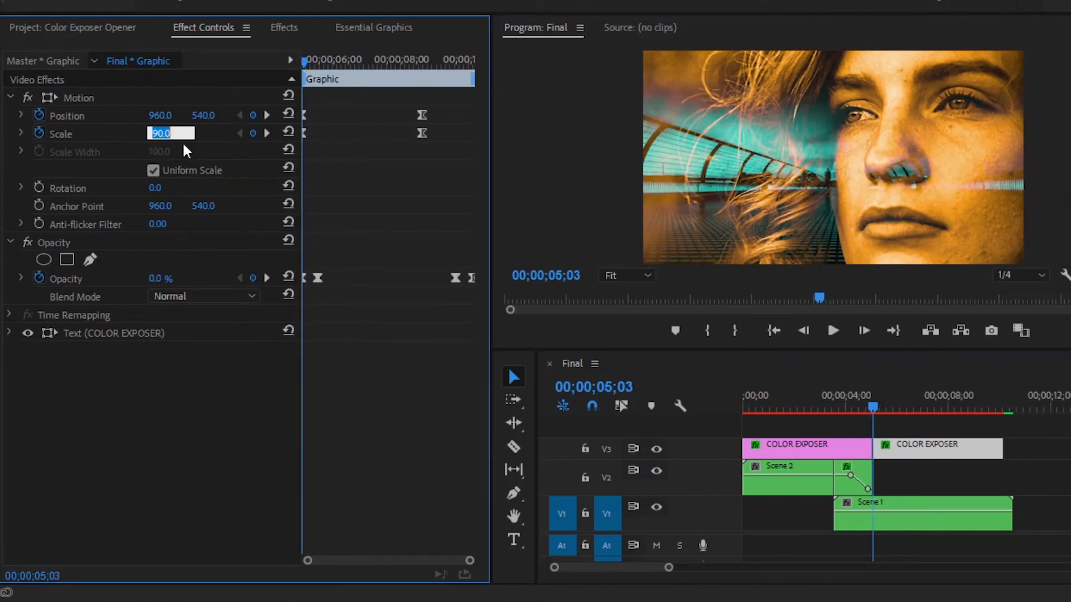
text(115)
key(Return)
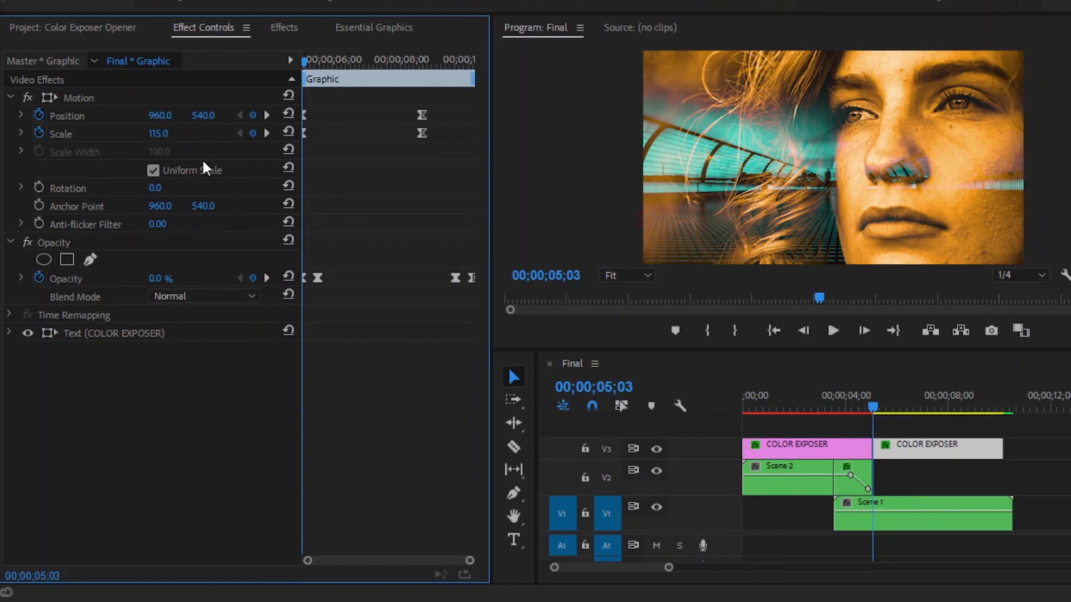
click(162, 116)
text(1043)
key(Return)
click(267, 133)
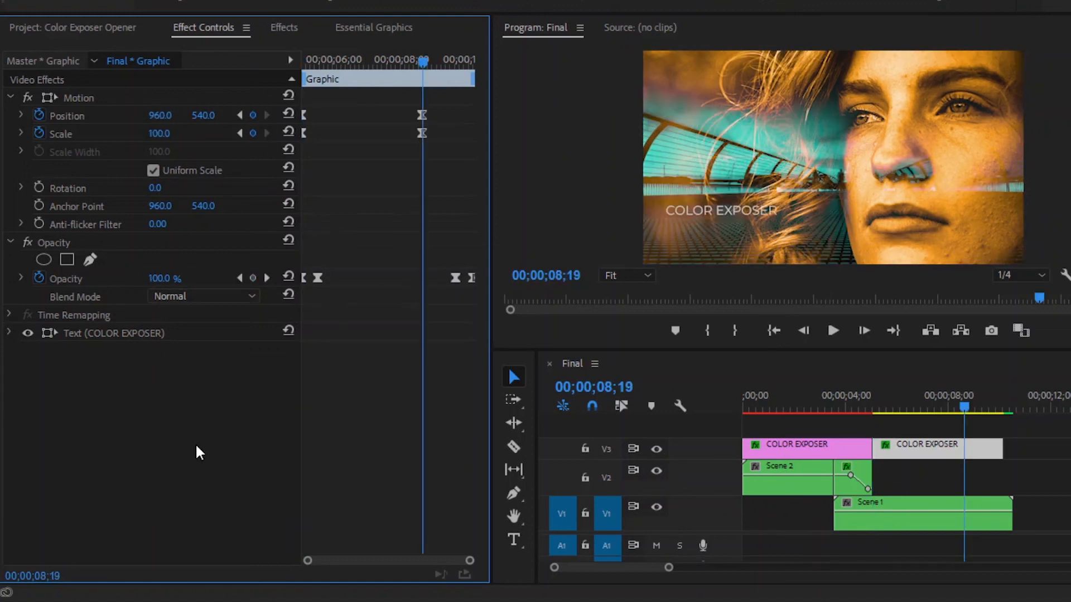
click(1036, 453)
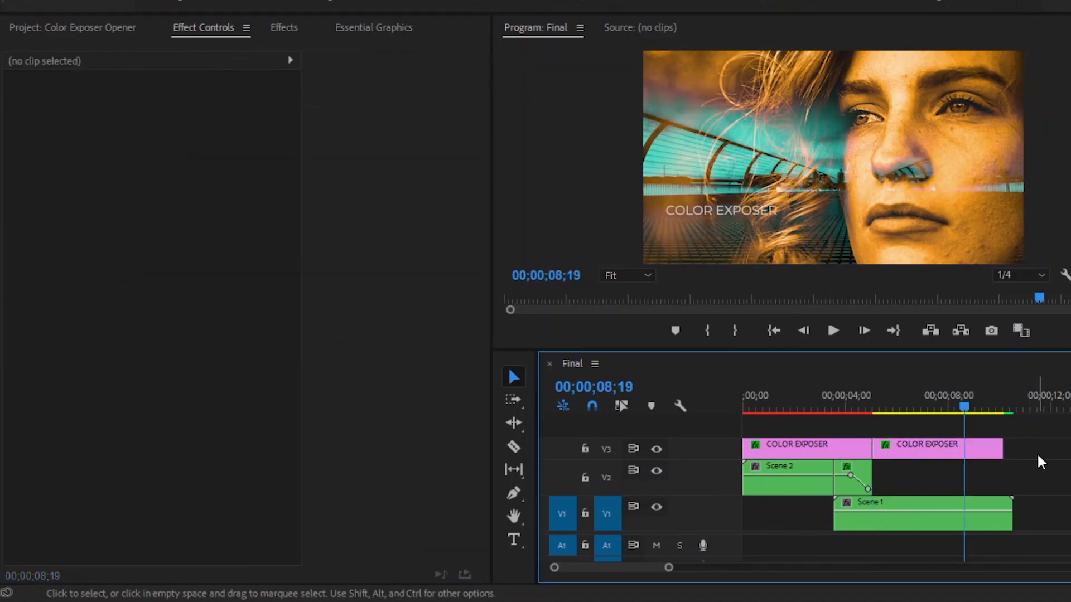